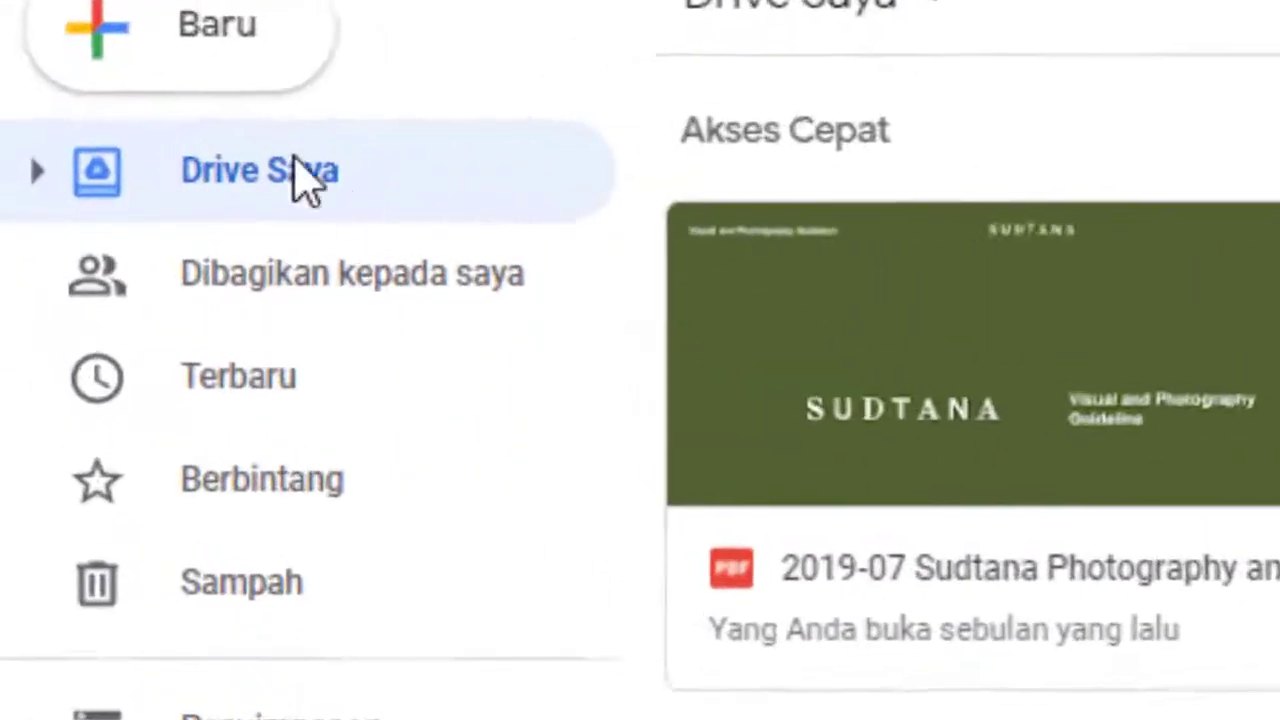
Create a folder named "Soal PJOK" in Drive Saya, open it, and dismiss the desktop notification offer.
left_click(345, 175)
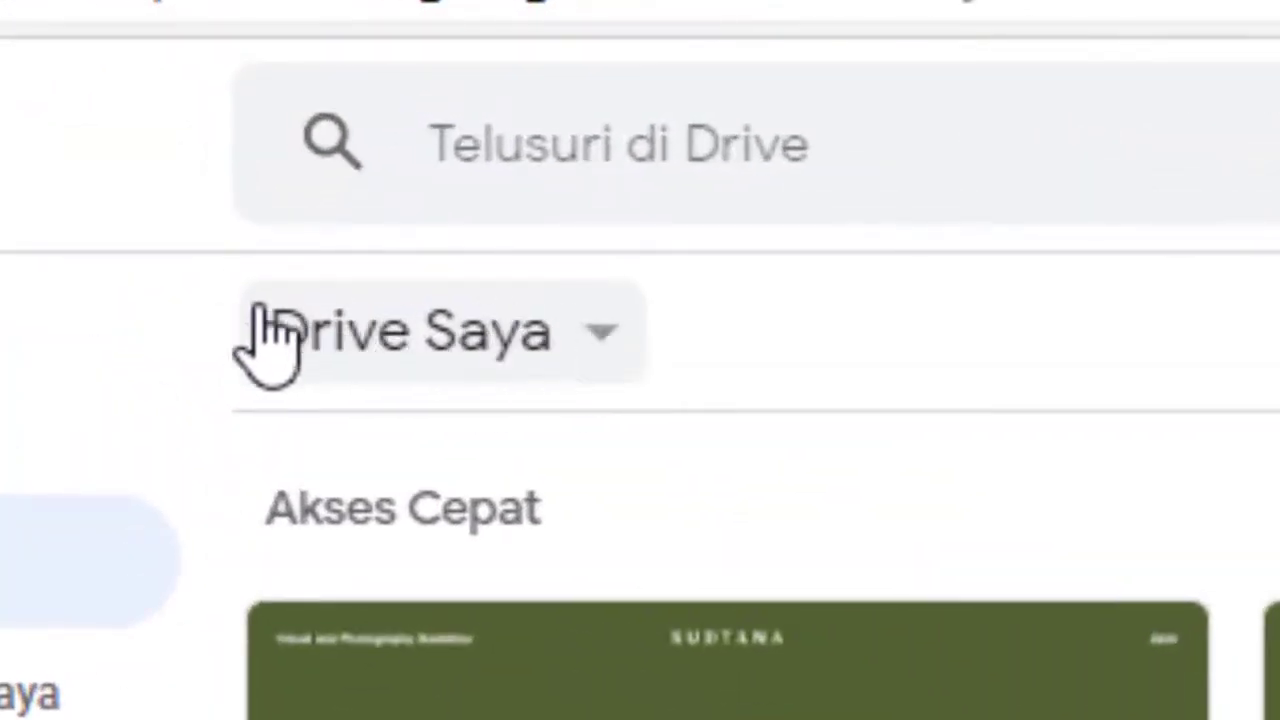
left_click(600, 335)
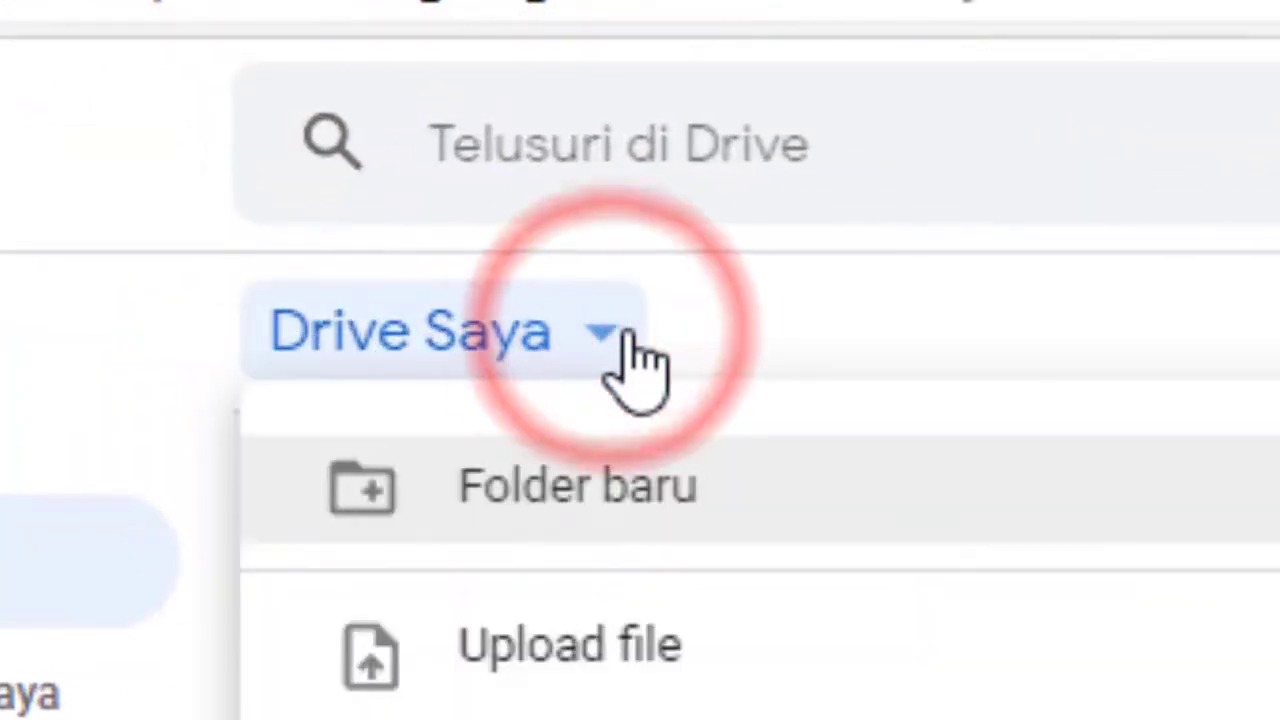
left_click(586, 491)
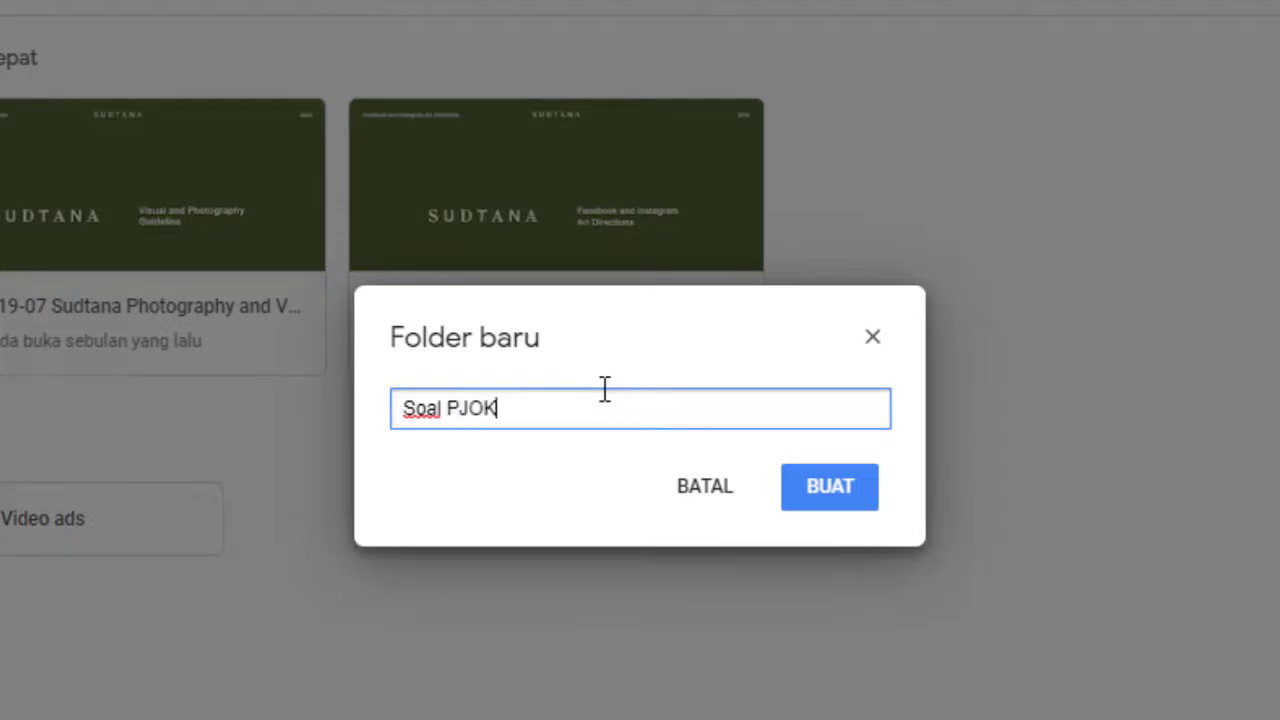
left_click(828, 495)
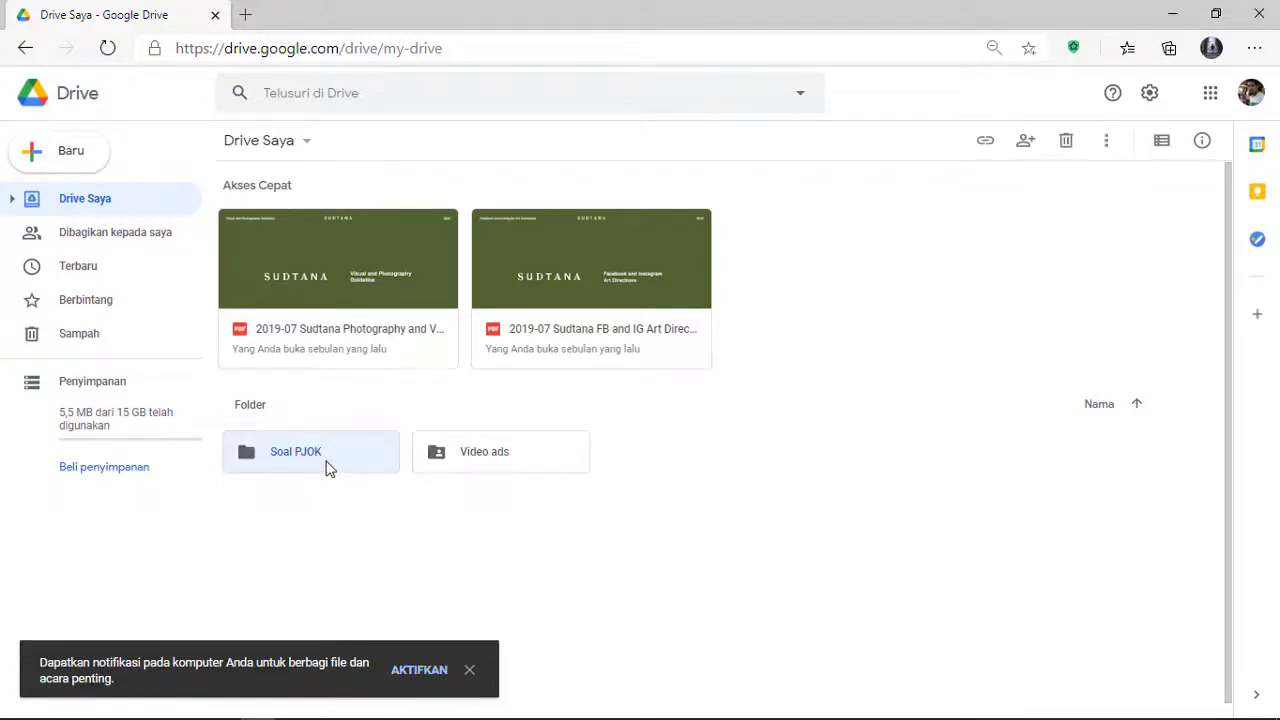
double_click(305, 452)
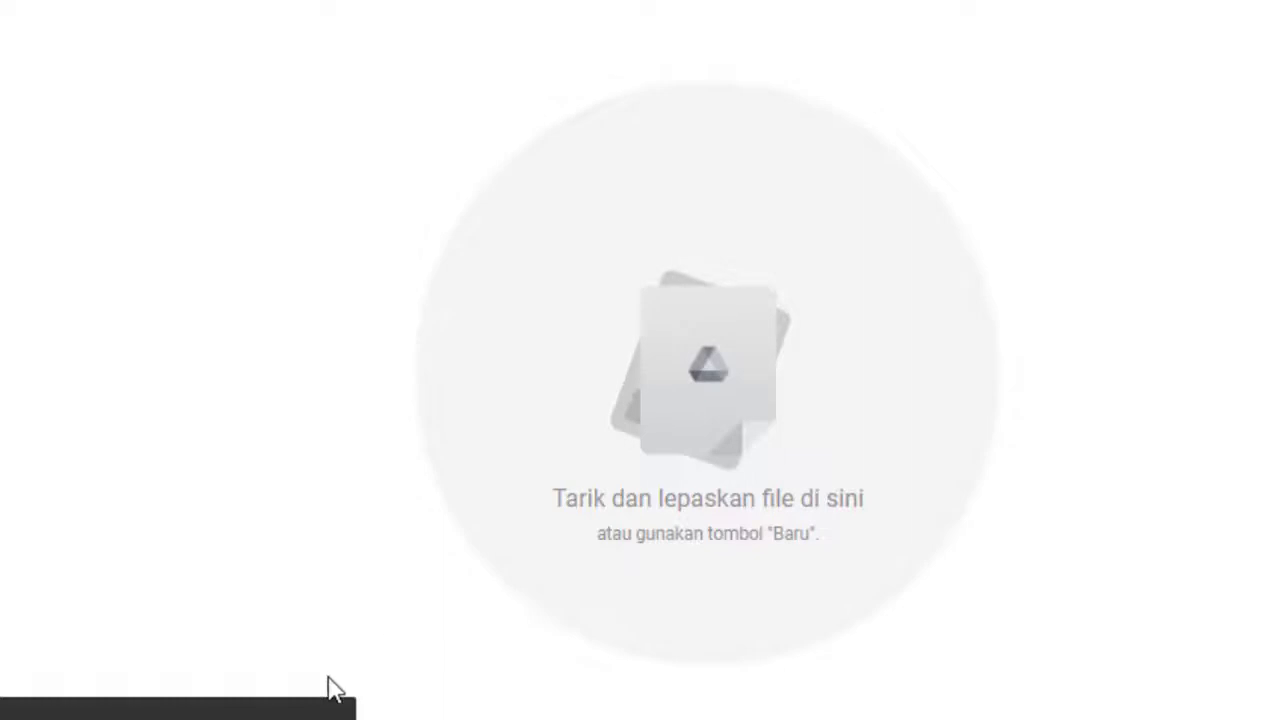
left_click(482, 670)
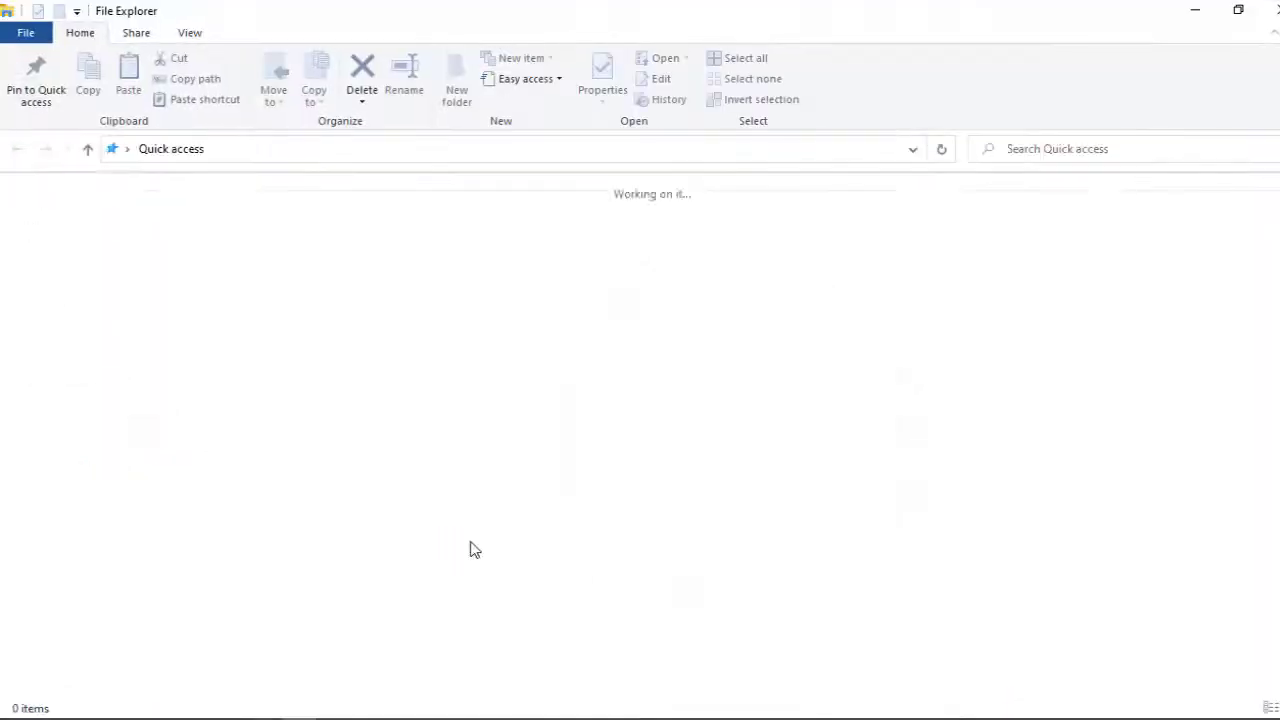
Upload the SOAL PJOK Word file from the computer's Documents > Soal folder into the open Drive folder.
left_click(335, 235)
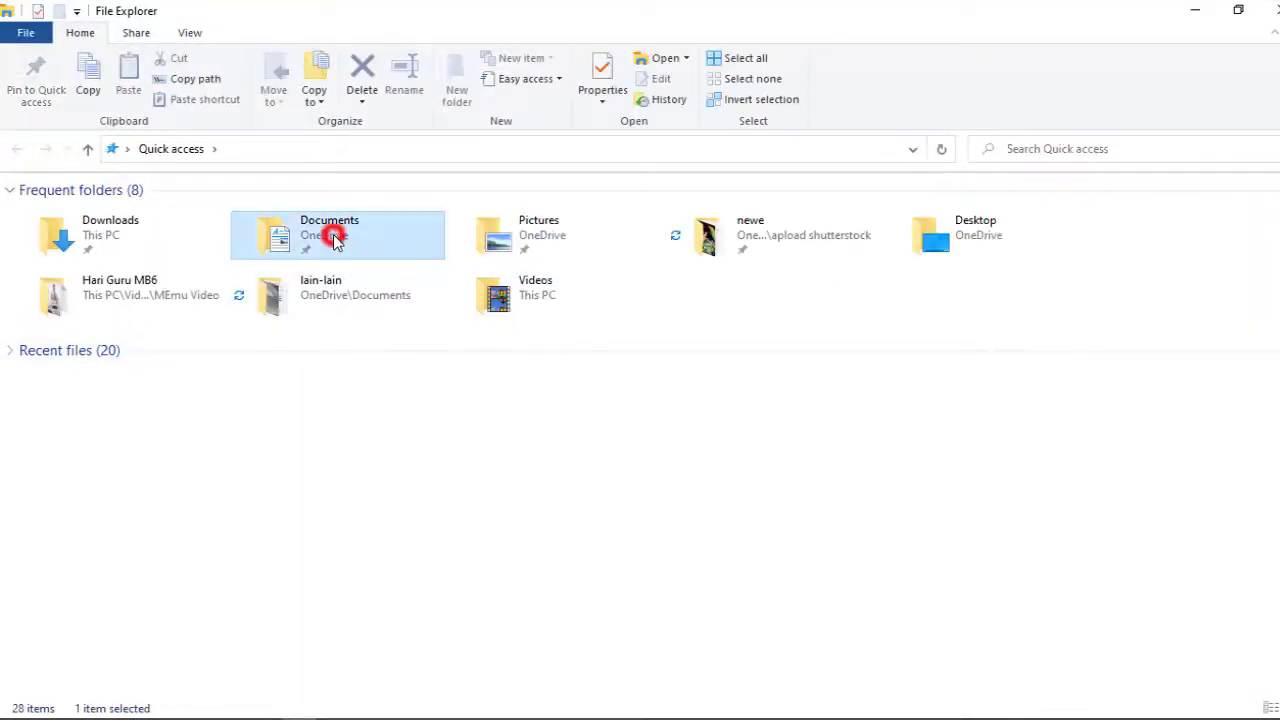
double_click(335, 235)
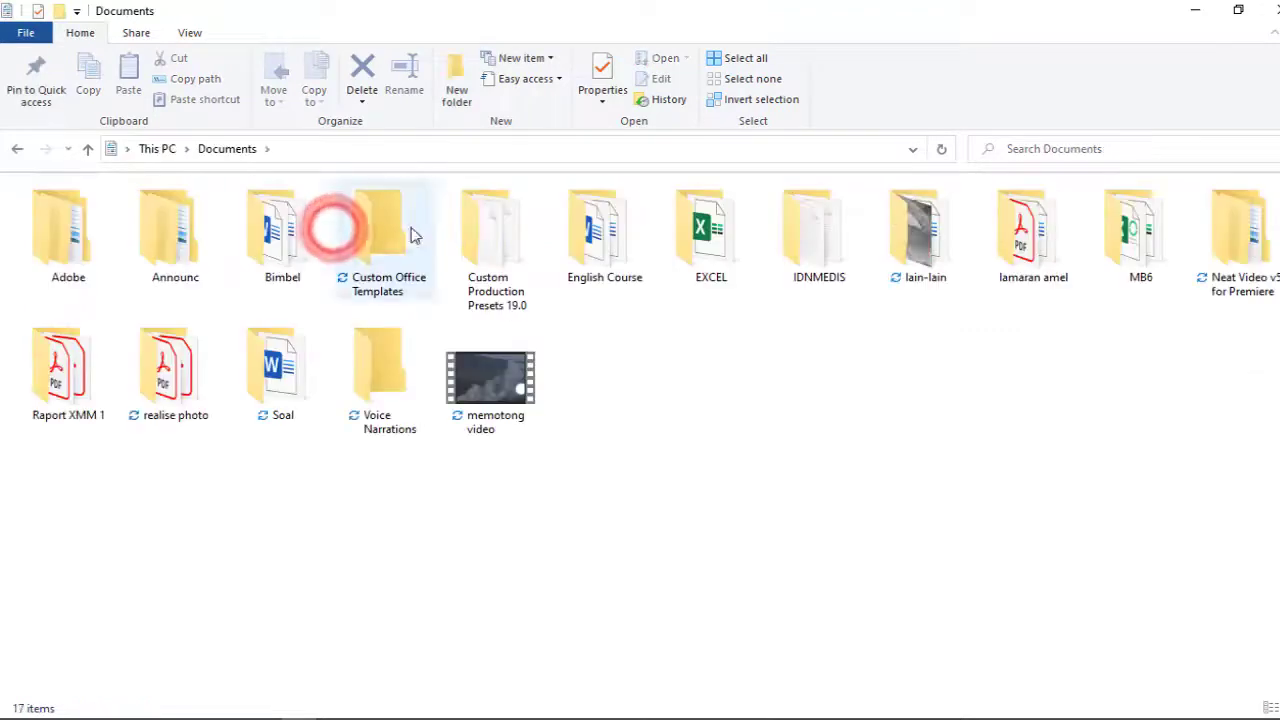
double_click(292, 395)
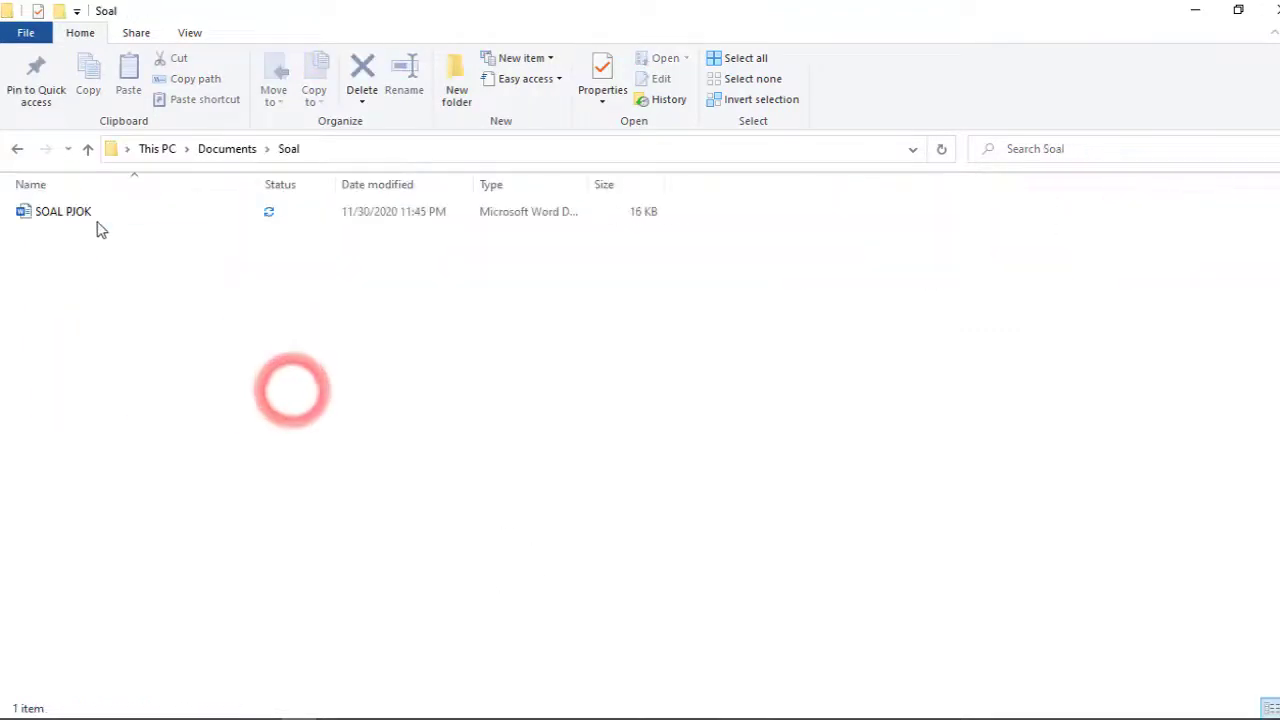
left_click(80, 211)
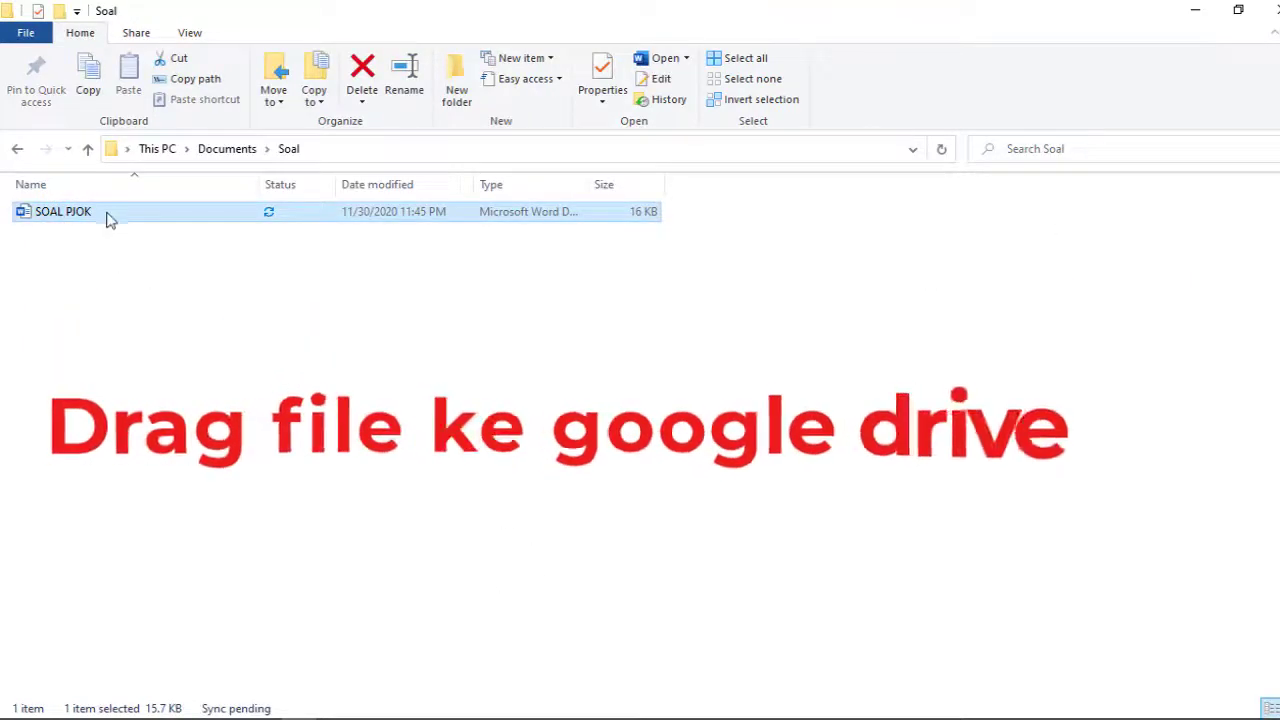
left_click_drag(106, 210, 672, 462)
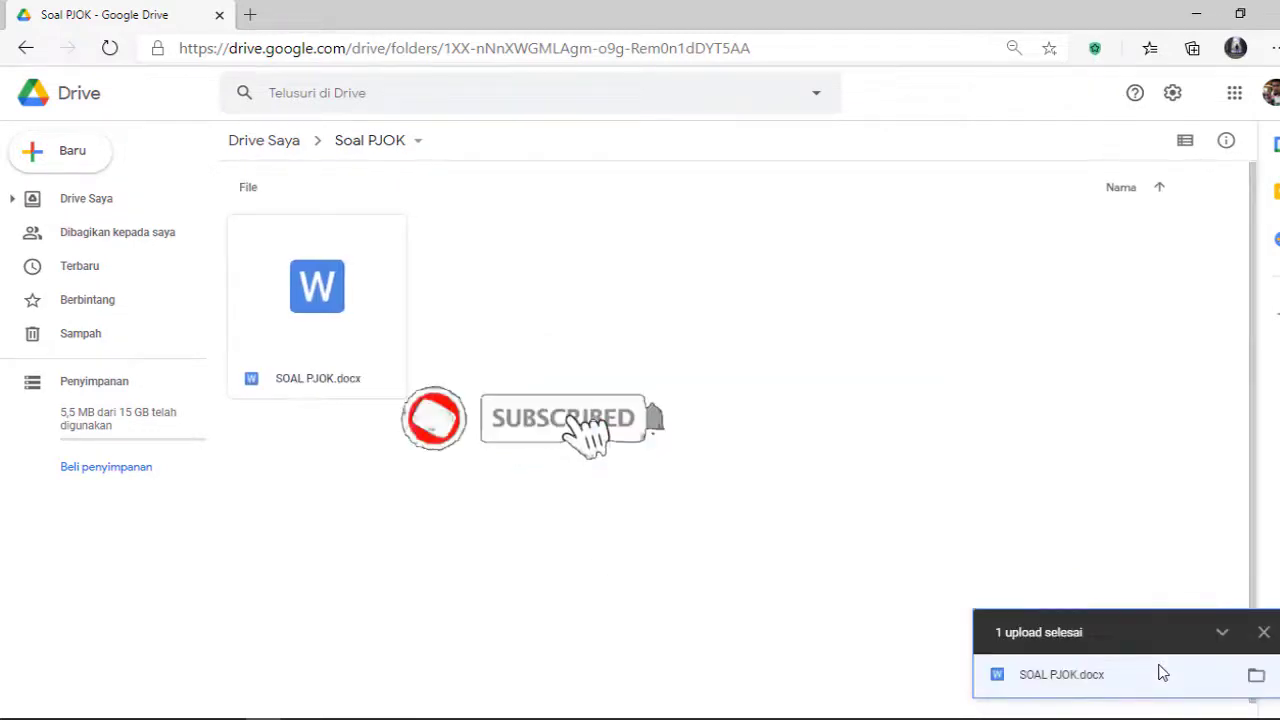
Open the uploaded SOAL PJOK.docx with Google Dokumen and dismiss the Office Editing welcome message.
left_click(315, 265)
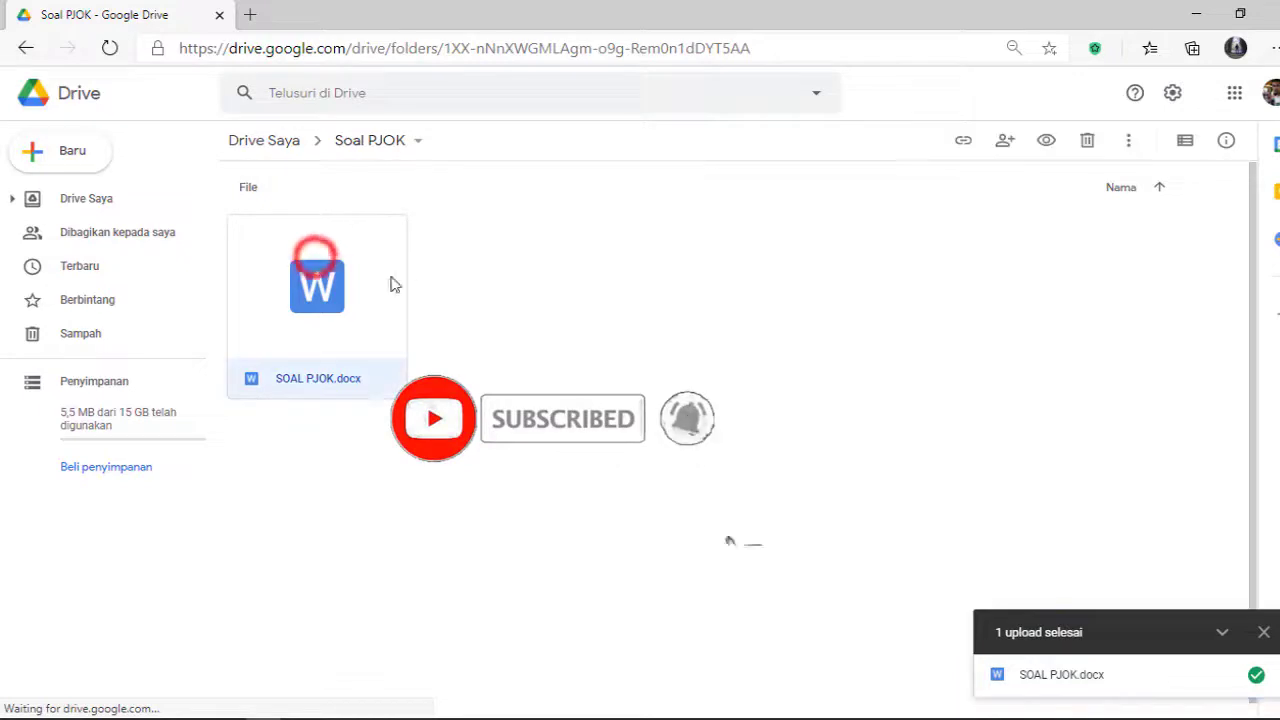
right_click(330, 265)
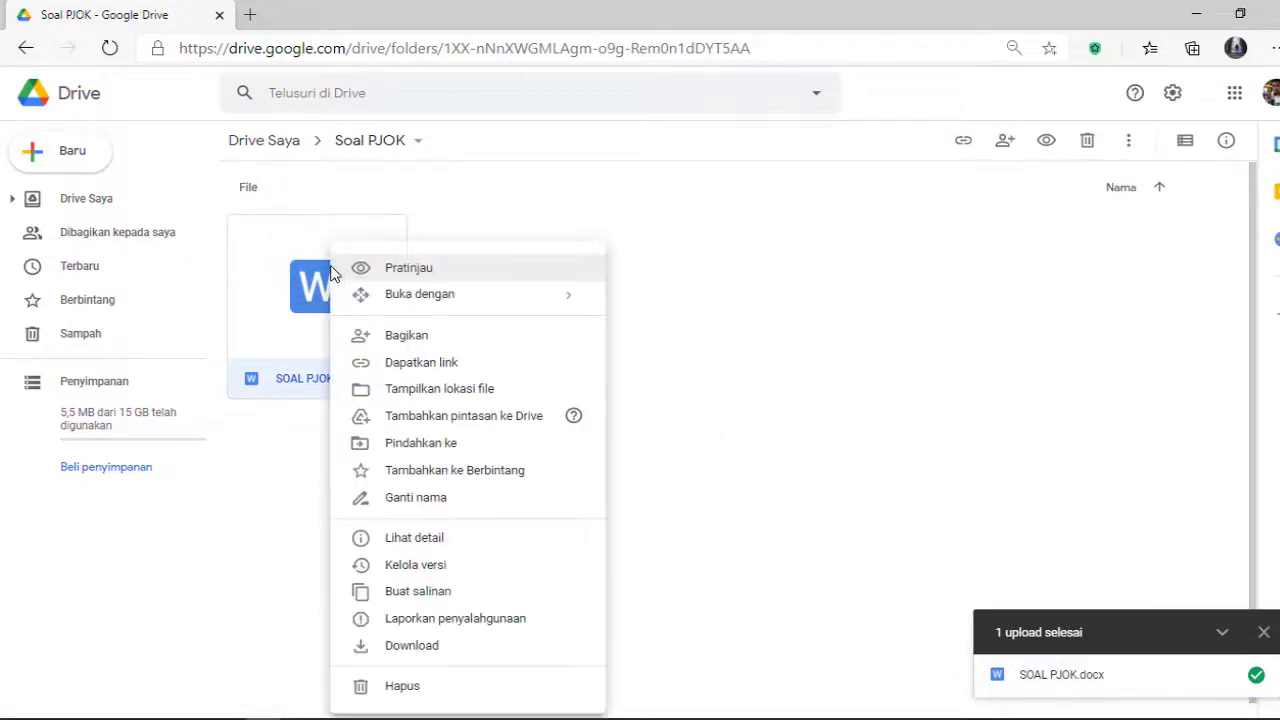
mouse_move(514, 264)
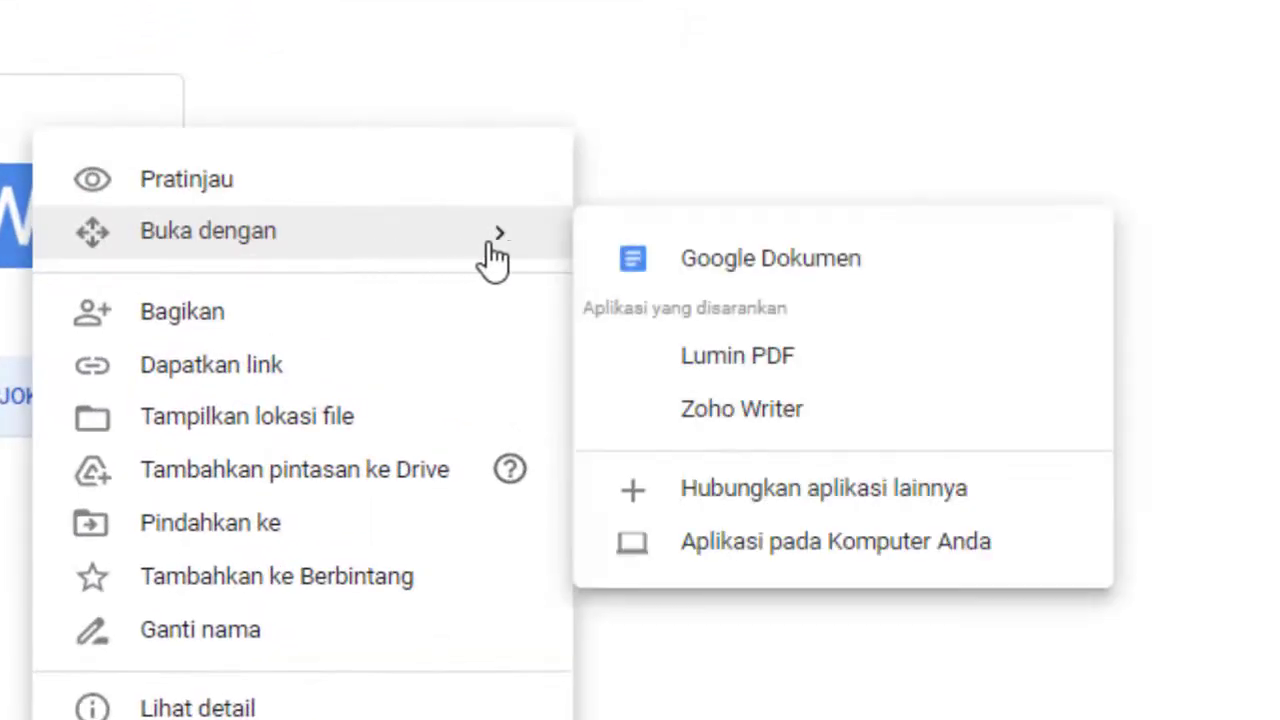
left_click(846, 268)
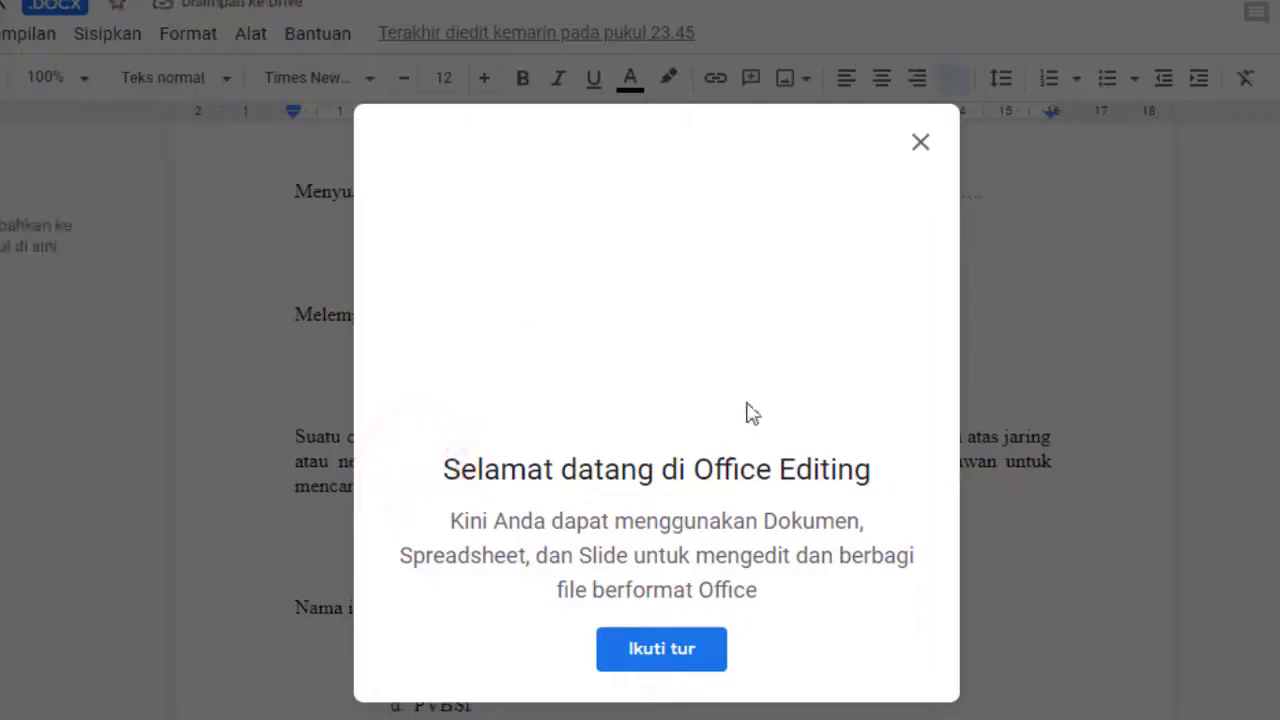
left_click(921, 146)
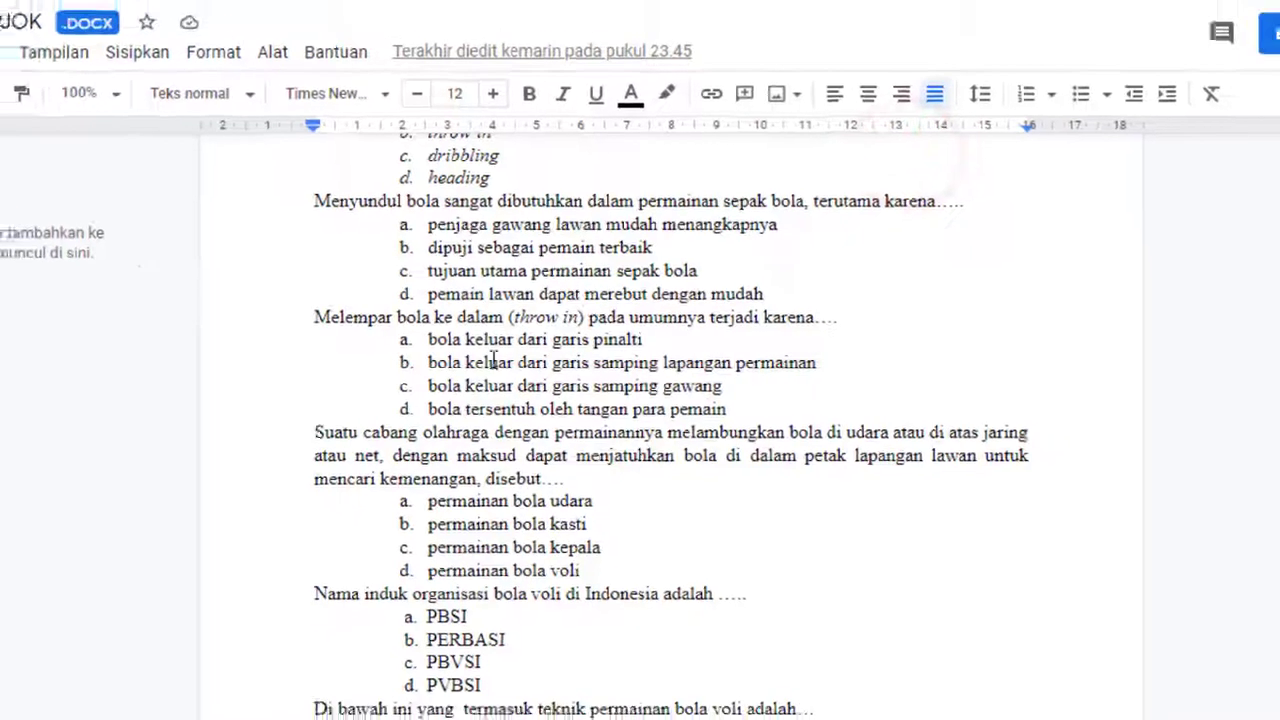
Save the SOAL PJOK Word document as a separate Google Dokumen file.
scroll(501, 355, "up", 3)
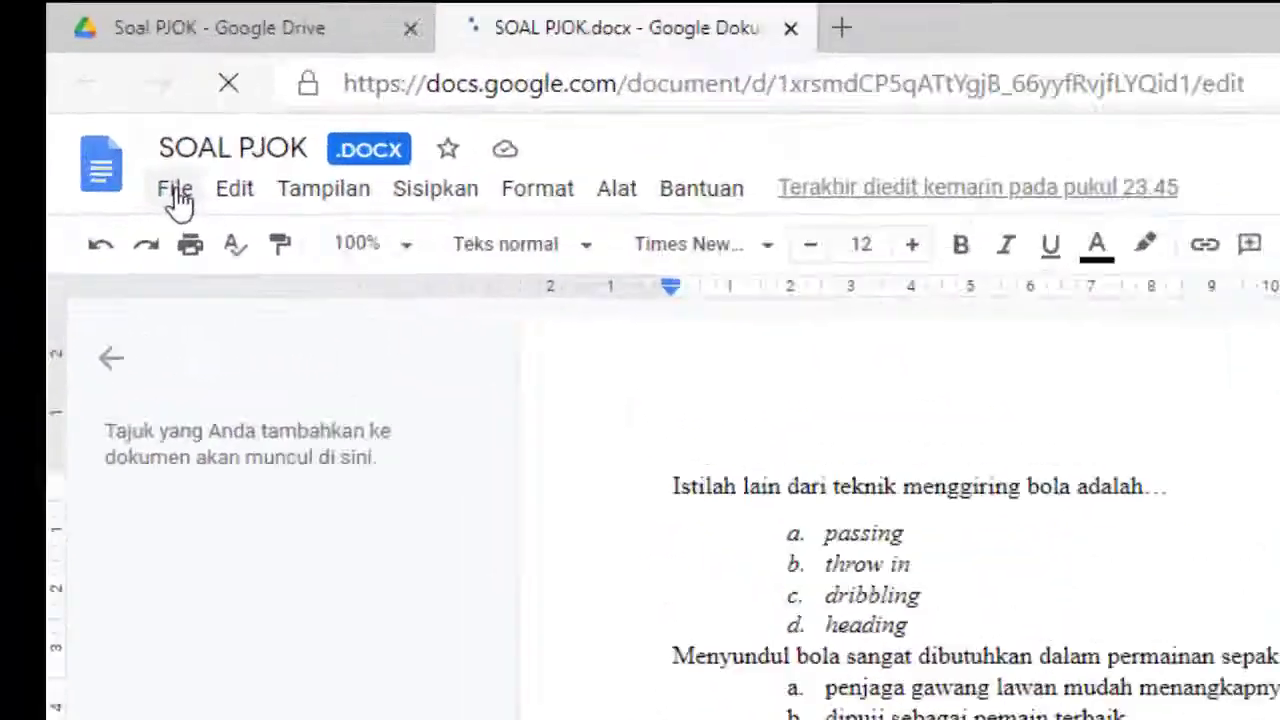
left_click(89, 117)
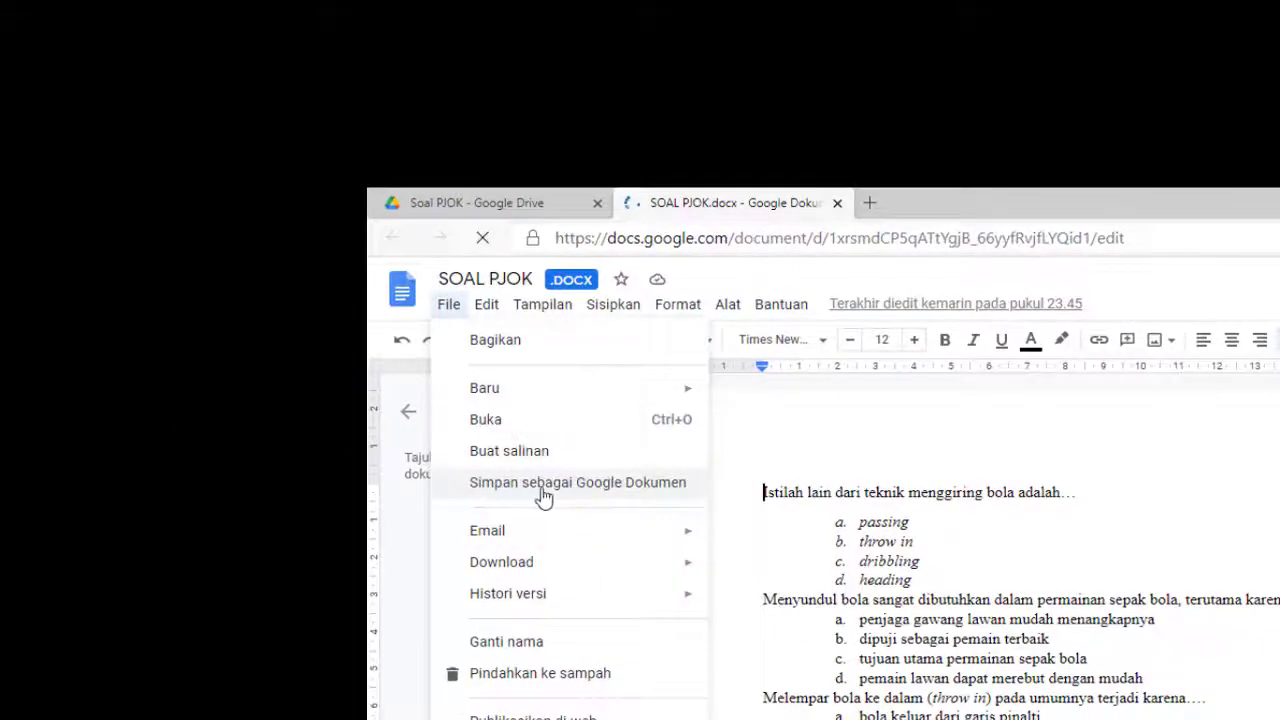
left_click(594, 484)
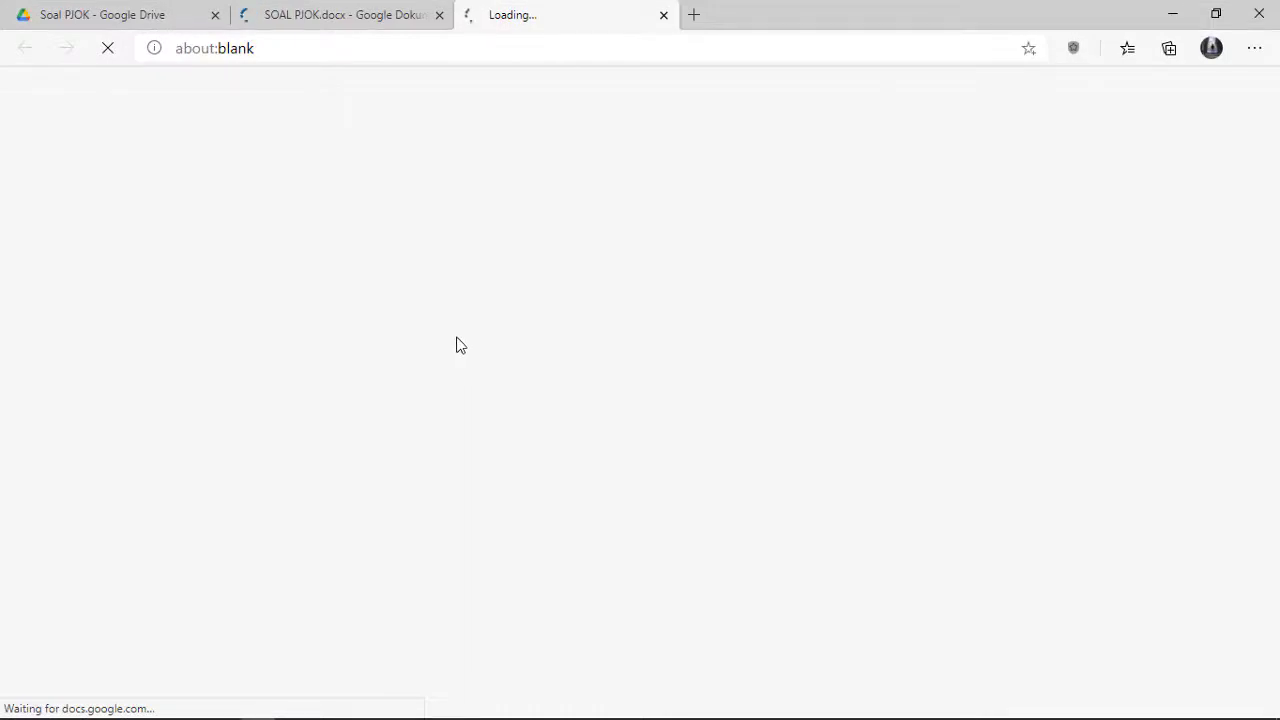
mouse_move(607, 716)
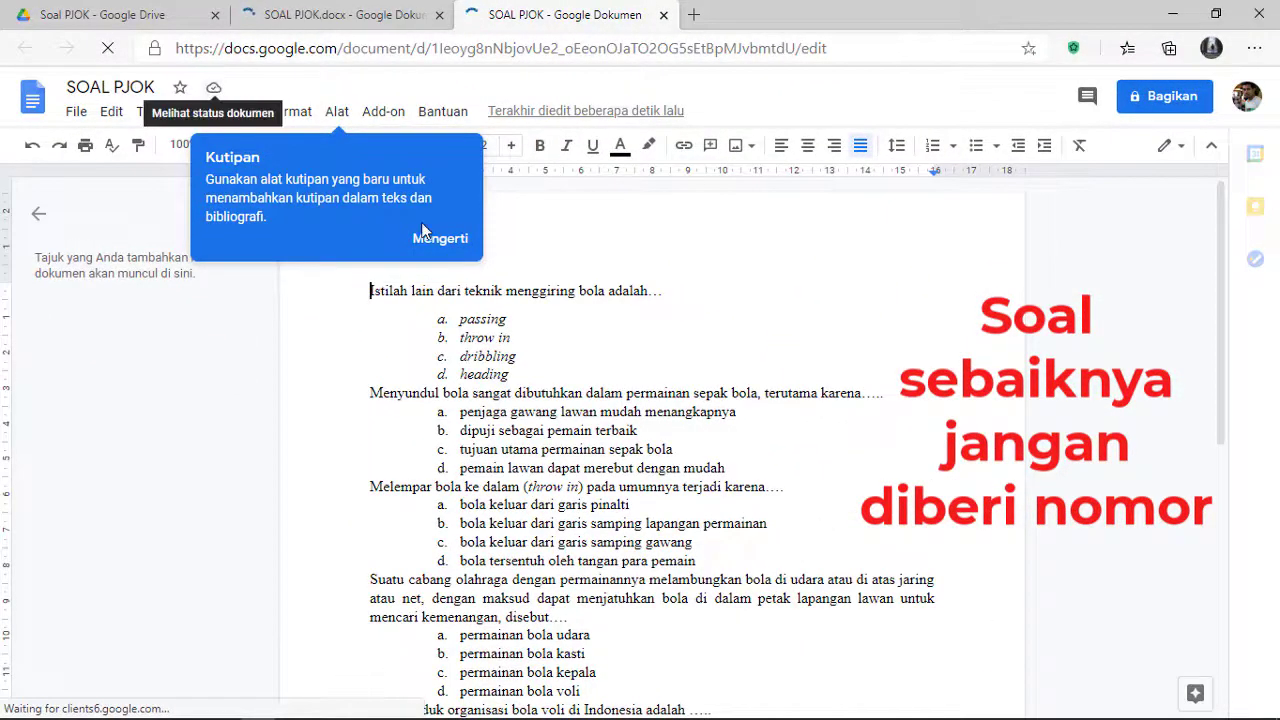
left_click(525, 390)
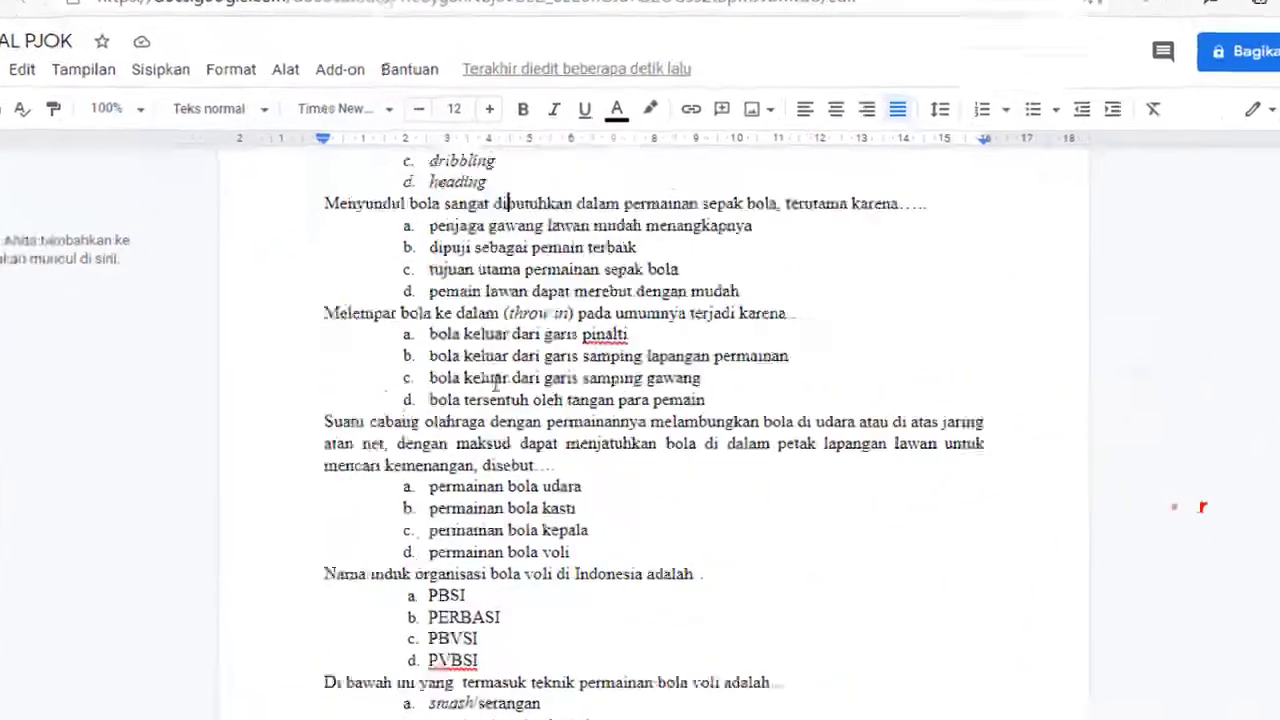
Accept the spelling suggestions that replace "pinalti" with "penalti" and "PVBSI" with "PBVSI" in the answer options.
scroll(495, 385, "down", 3)
scroll(495, 385, "up", 5)
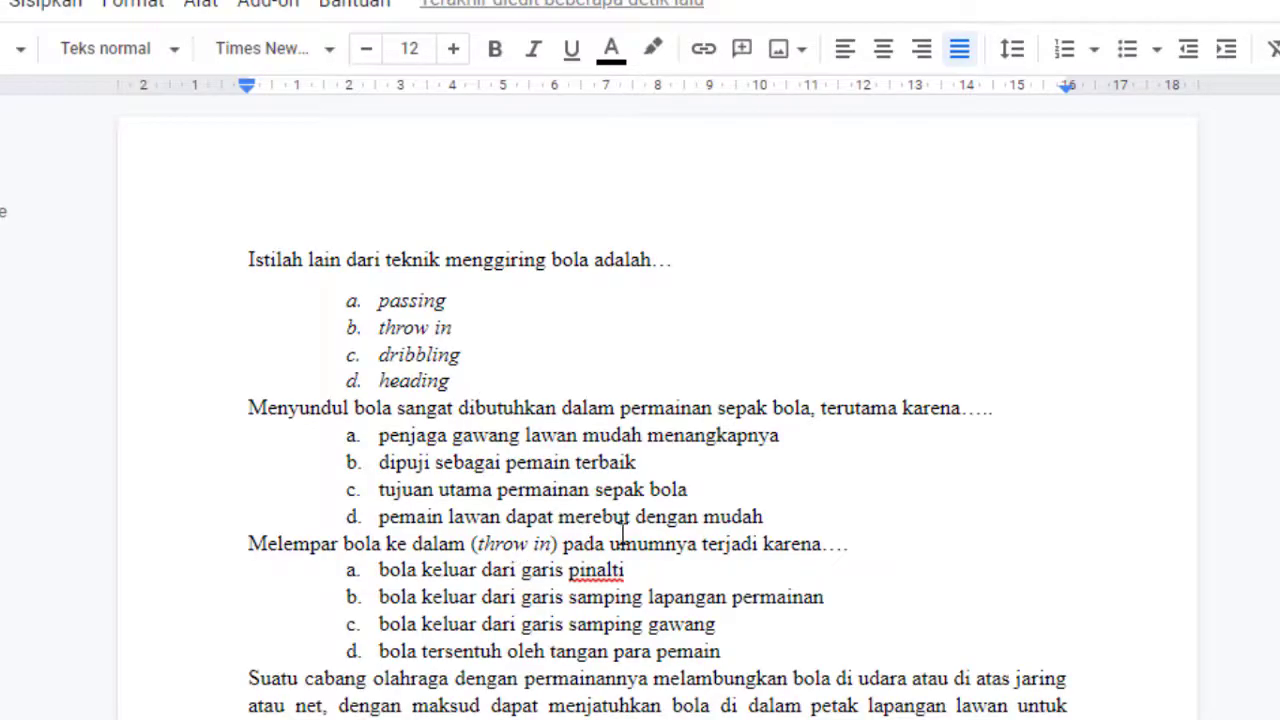
left_click(777, 682)
left_click(609, 569)
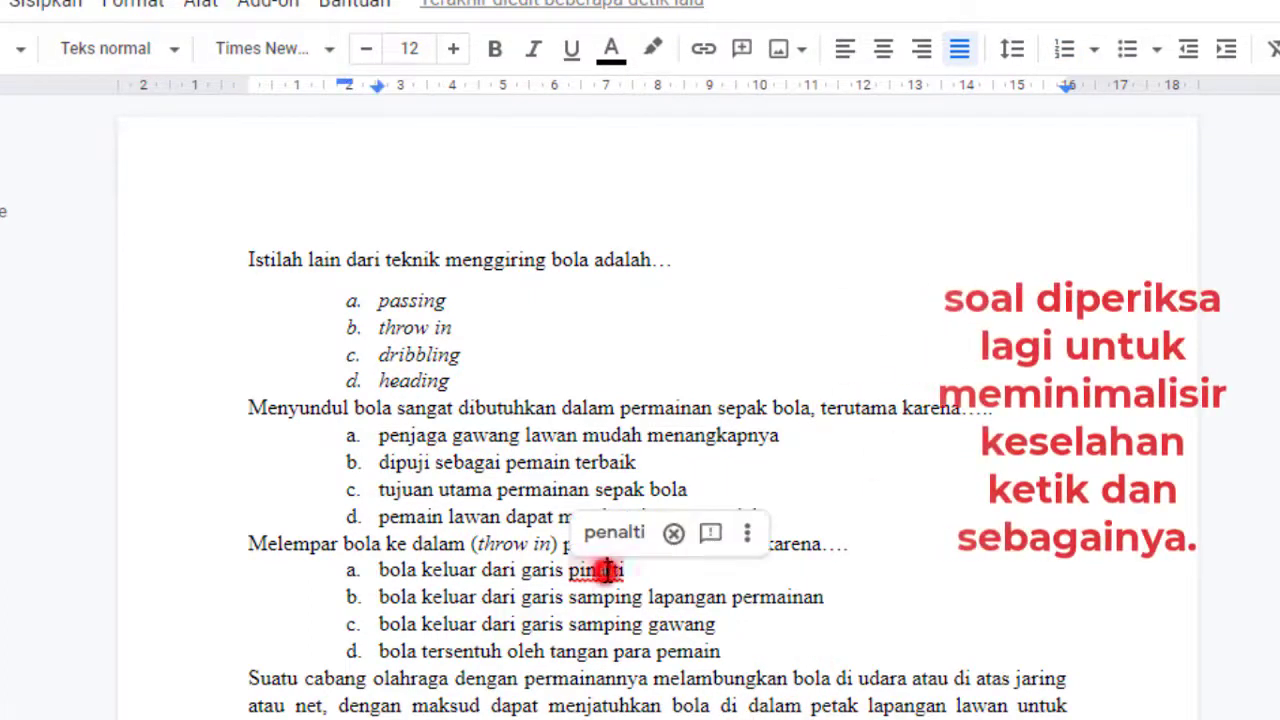
left_click(610, 532)
scroll(497, 608, "down", 5)
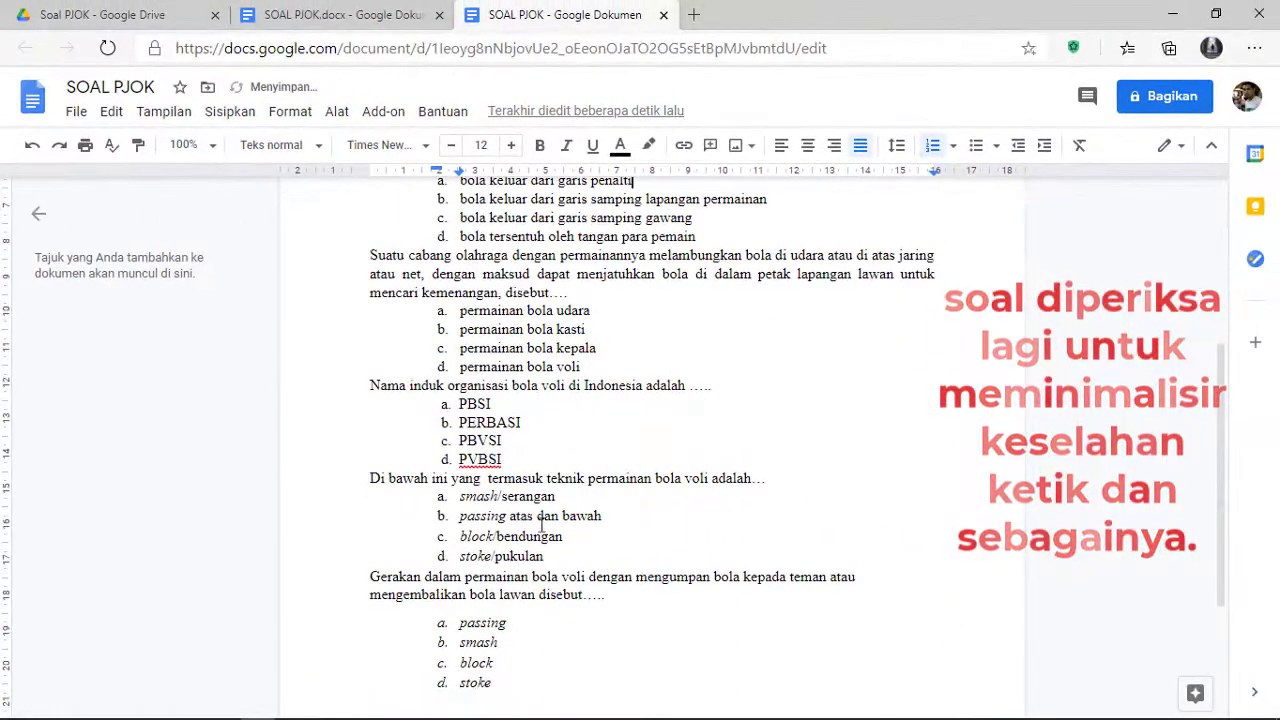
left_click(487, 459)
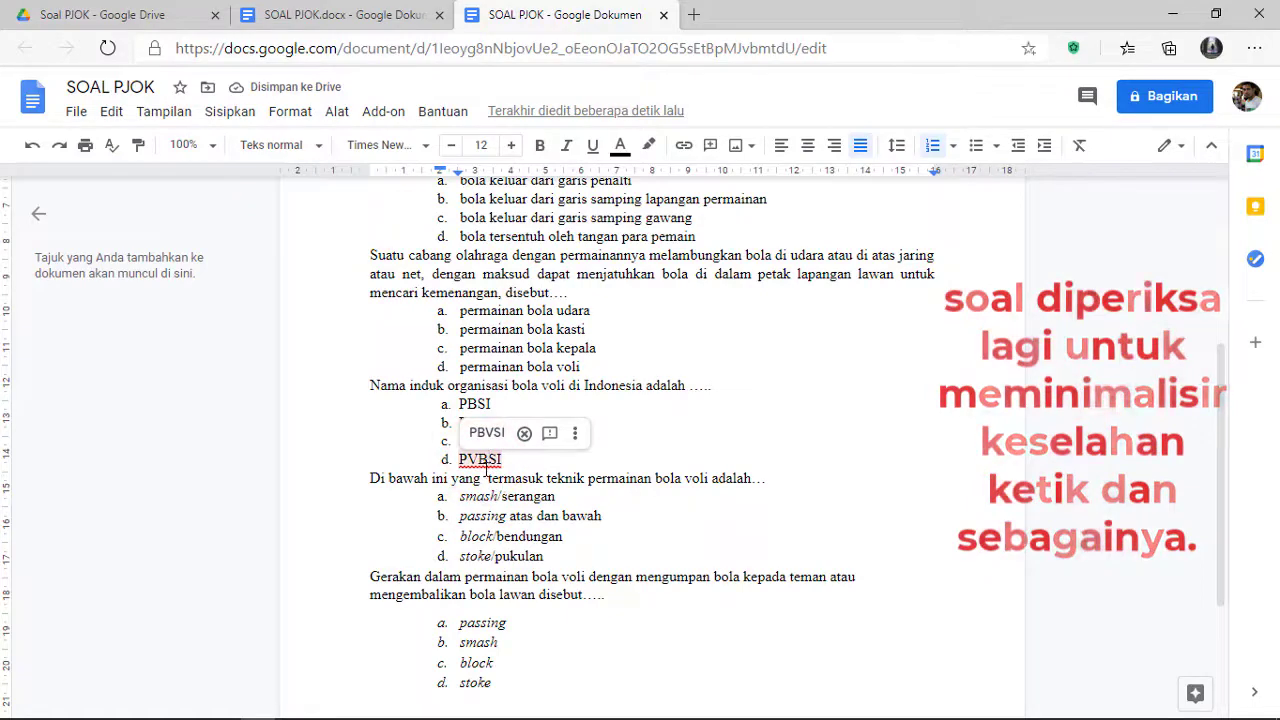
left_click(486, 434)
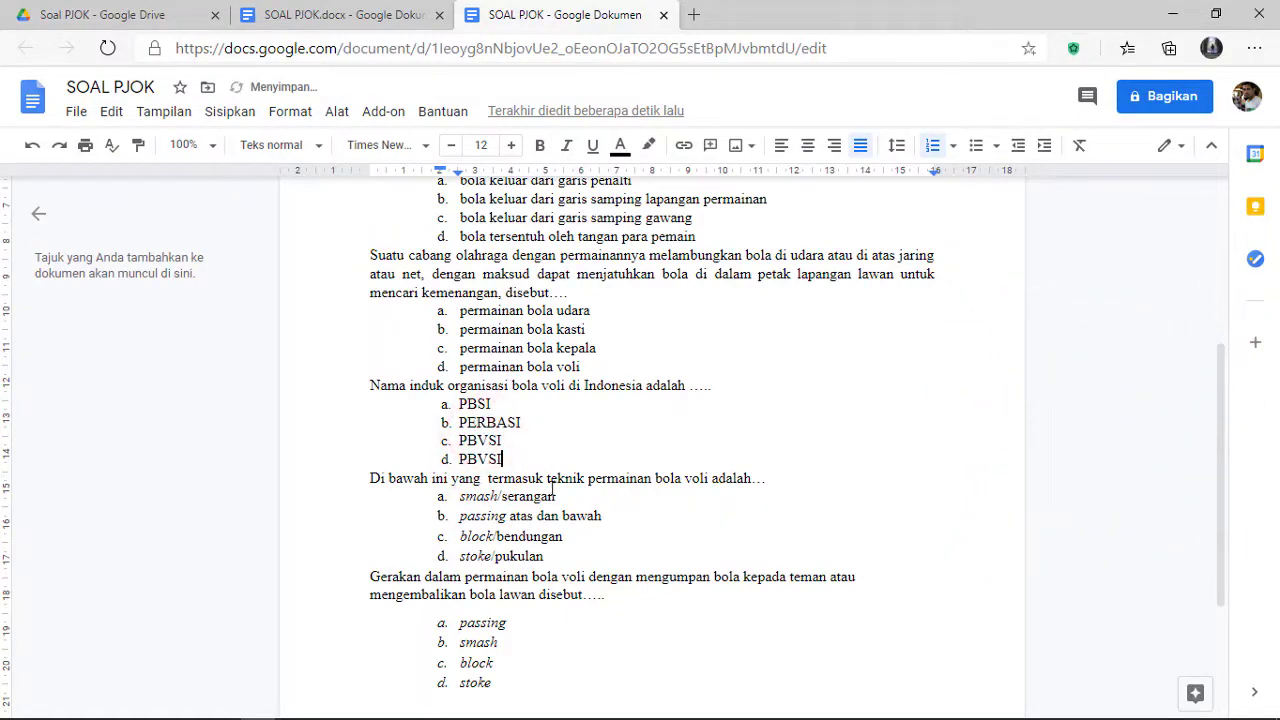
Review the remaining questions, then close both the Google Dokumen and .docx versions to return to the Drive folder.
scroll(476, 550, "down", 2)
scroll(476, 550, "up", 5)
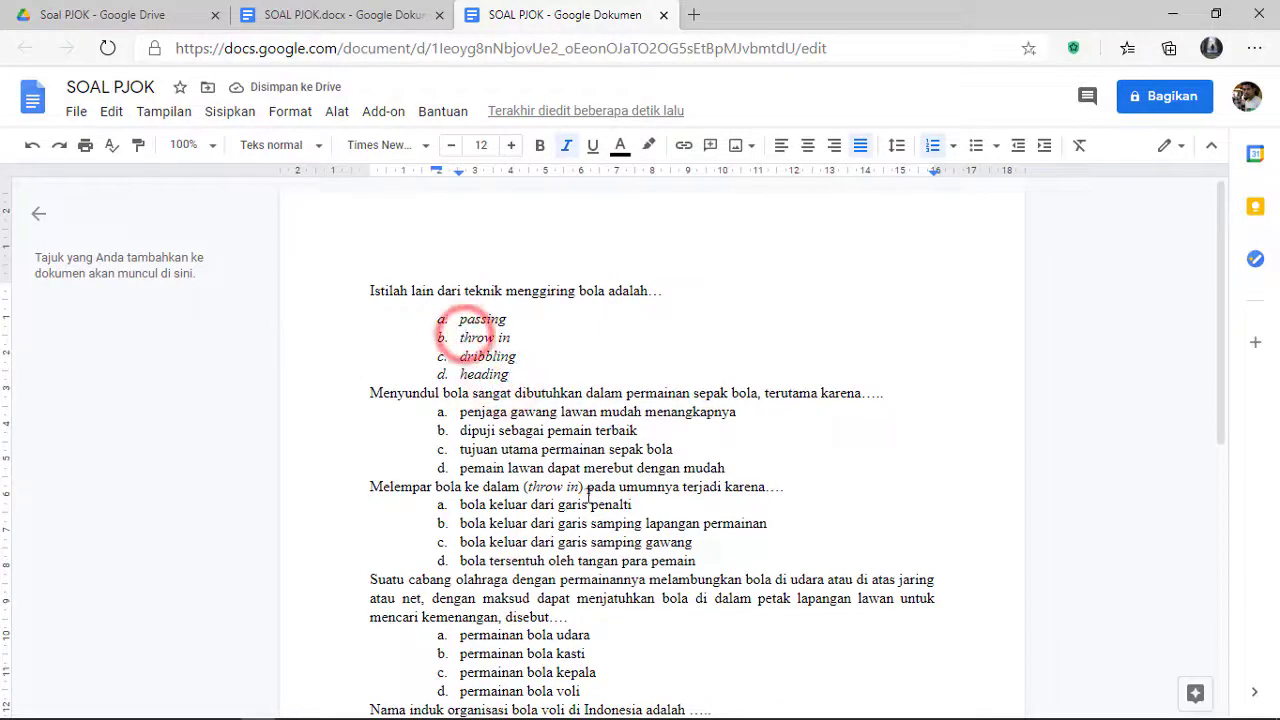
scroll(565, 448, "down", 2)
scroll(494, 333, "down", 3)
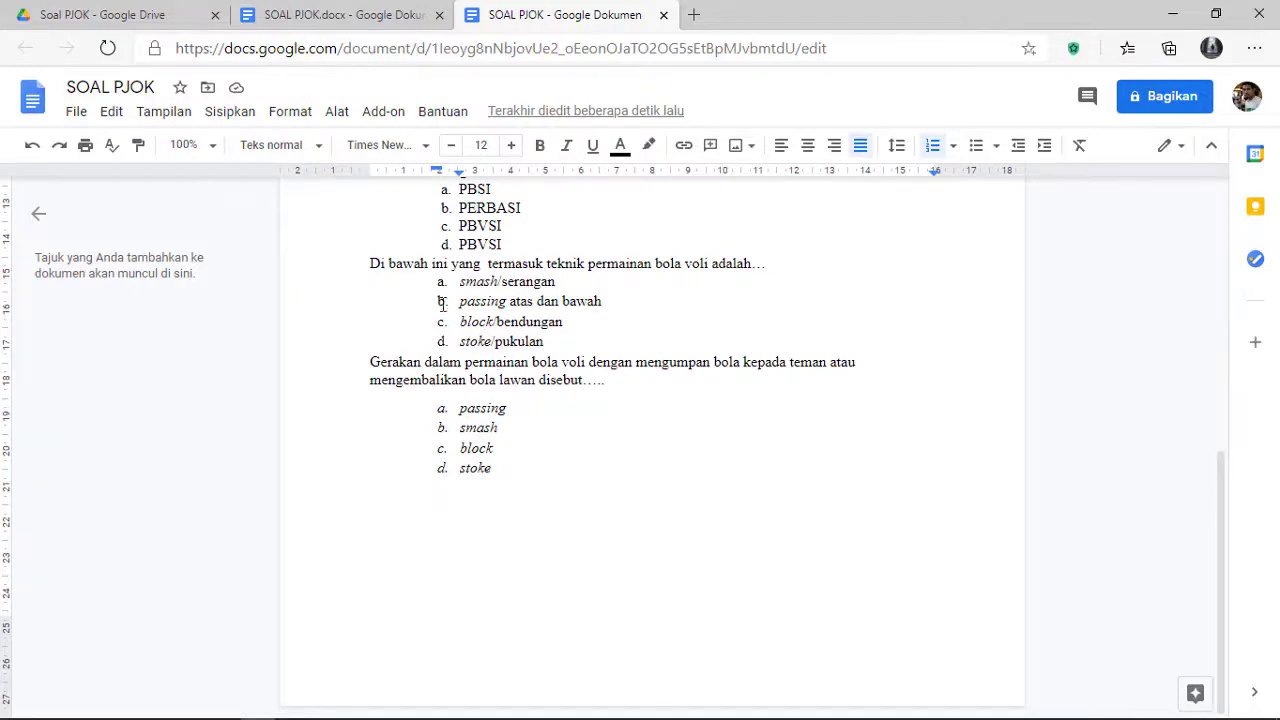
scroll(441, 304, "up", 4)
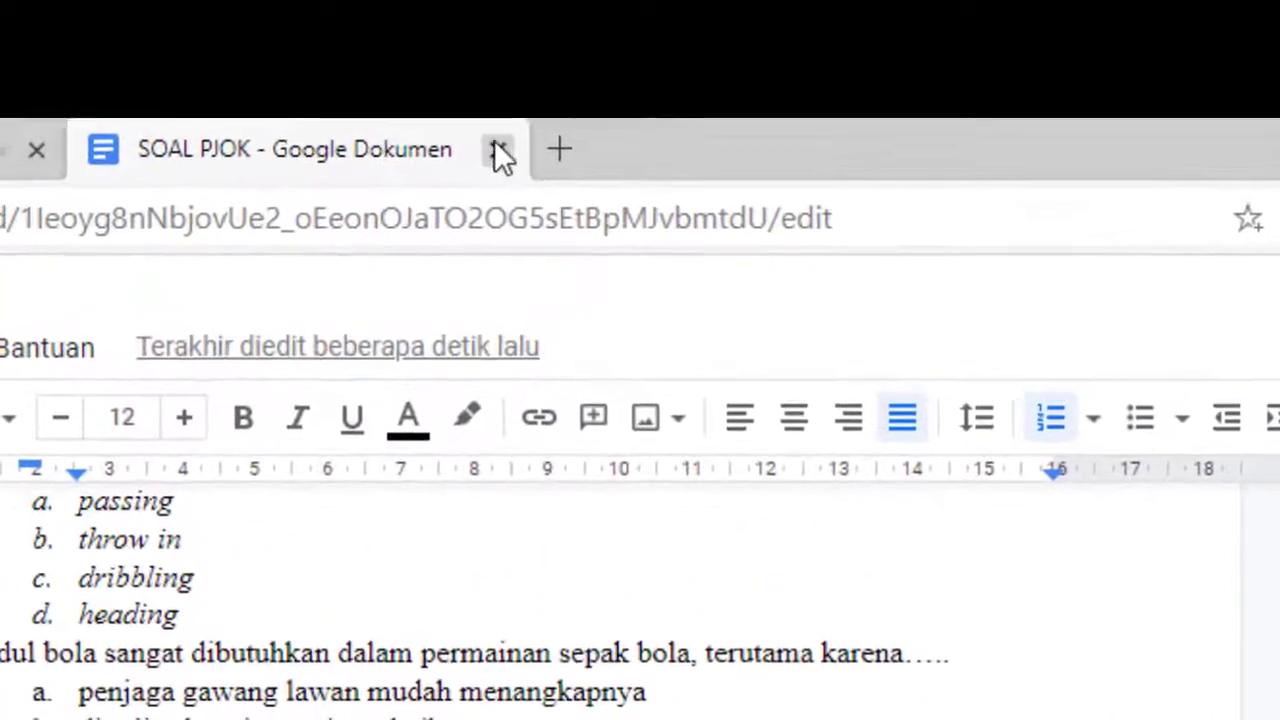
left_click(662, 23)
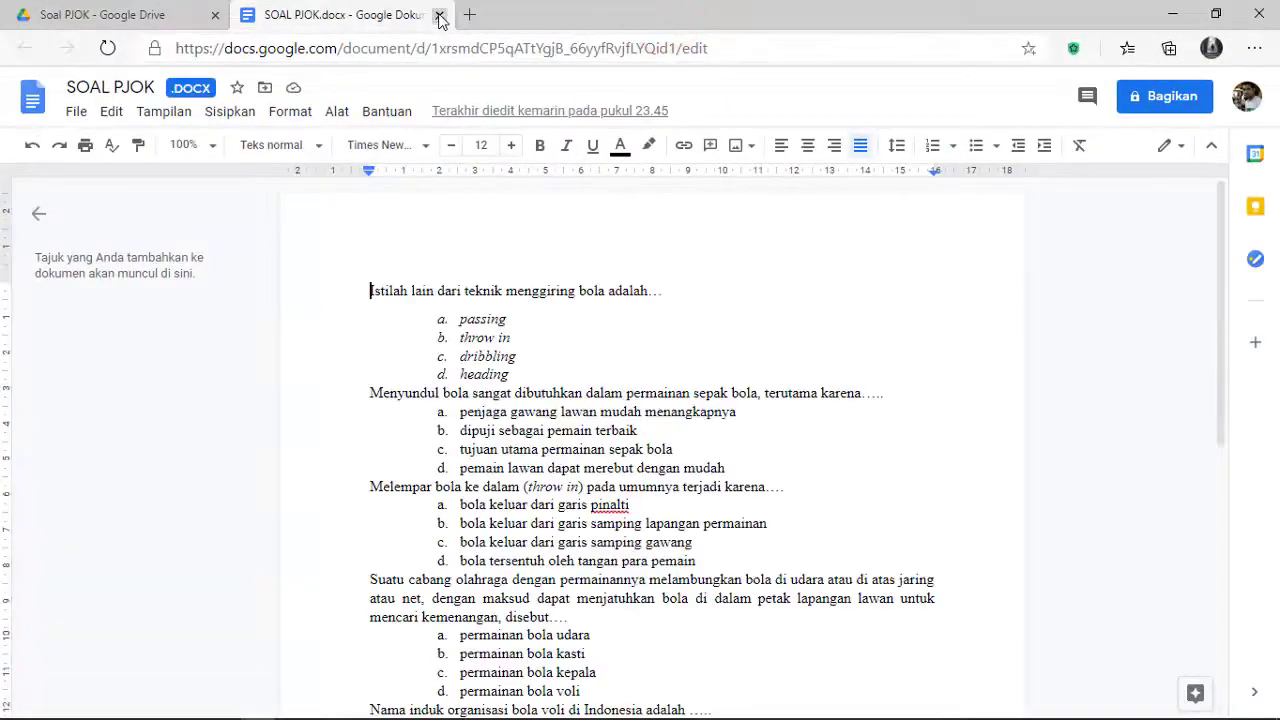
left_click(440, 16)
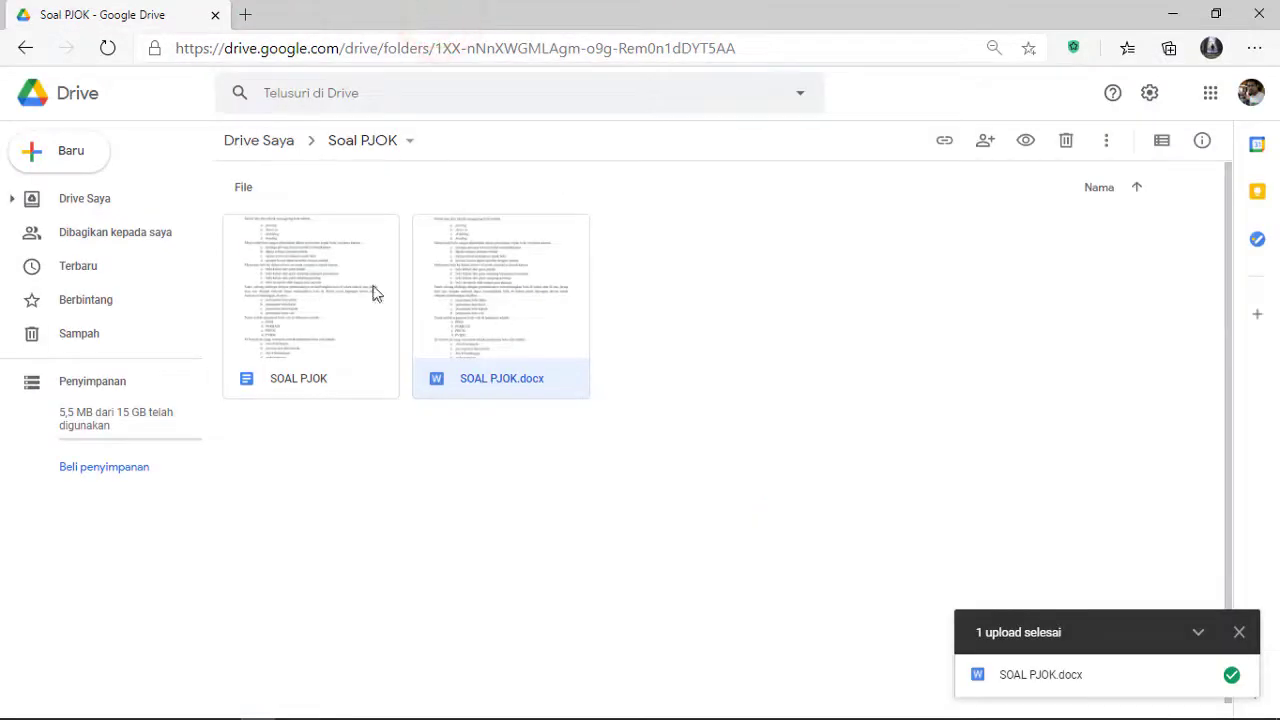
left_click(308, 276)
left_click(476, 287)
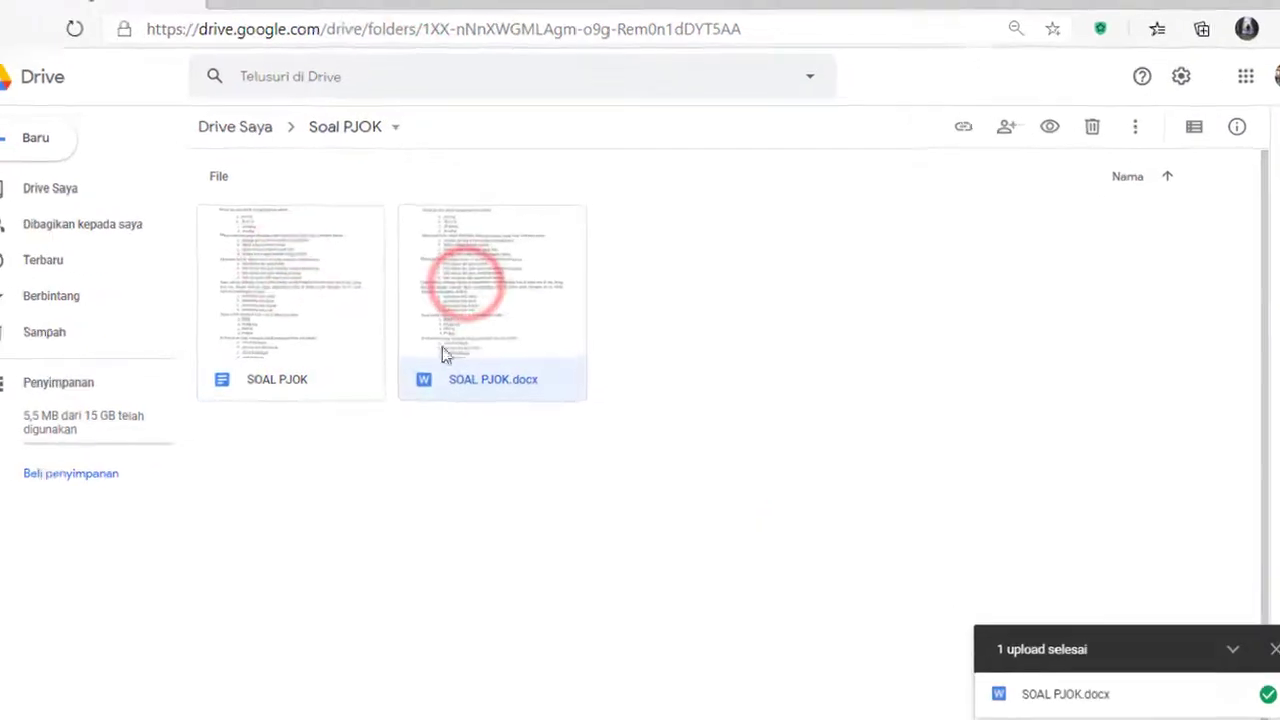
left_click(541, 528)
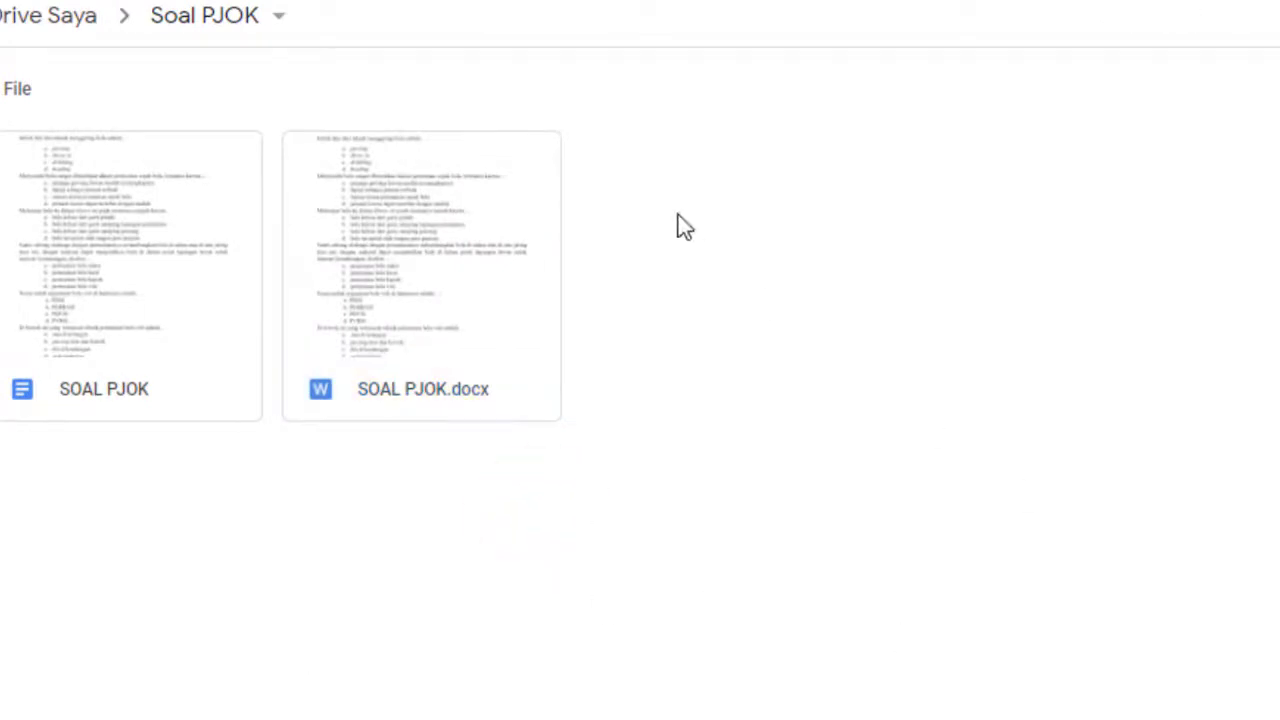
Create a new Google Formulir in the Soal PJOK folder.
right_click(498, 482)
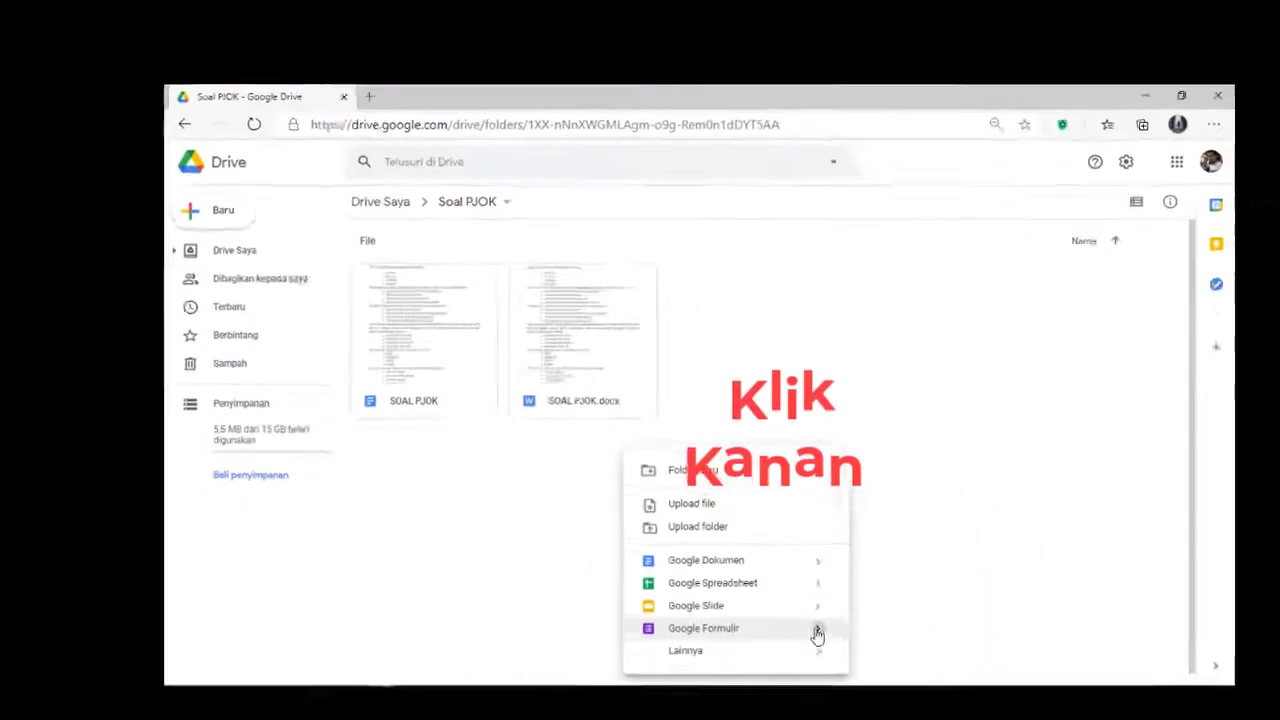
mouse_move(815, 621)
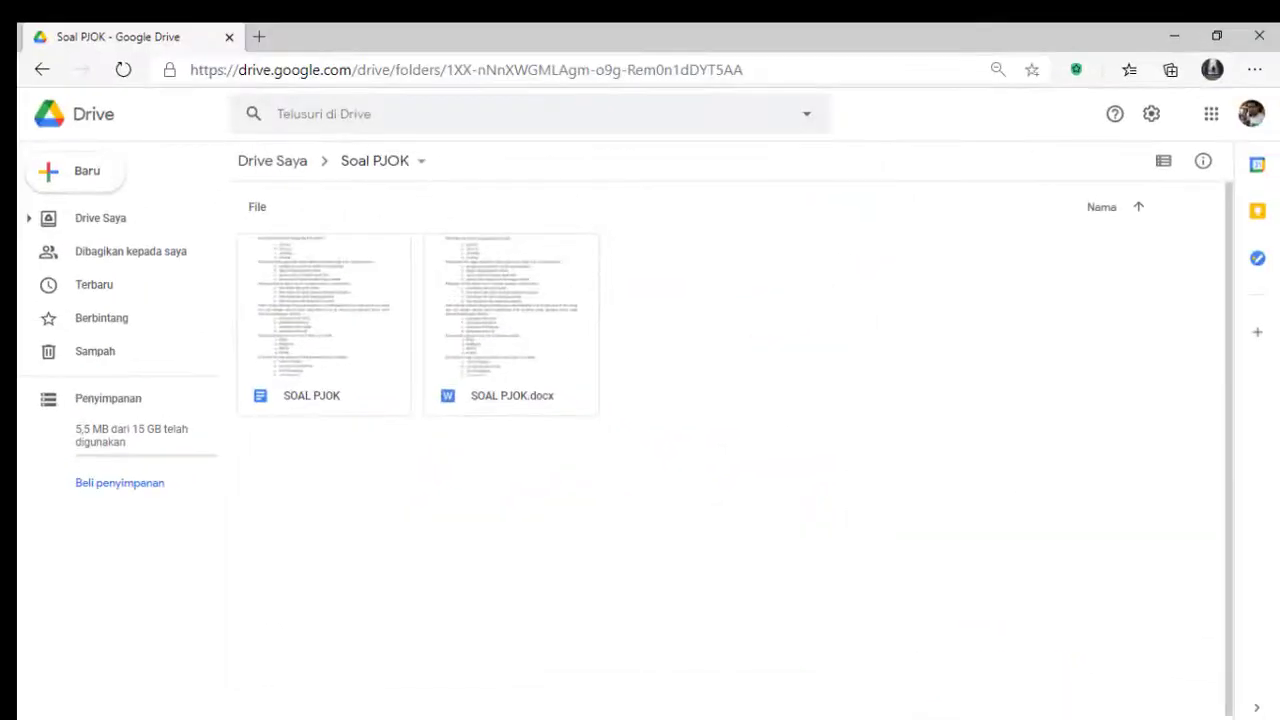
left_click(238, 716)
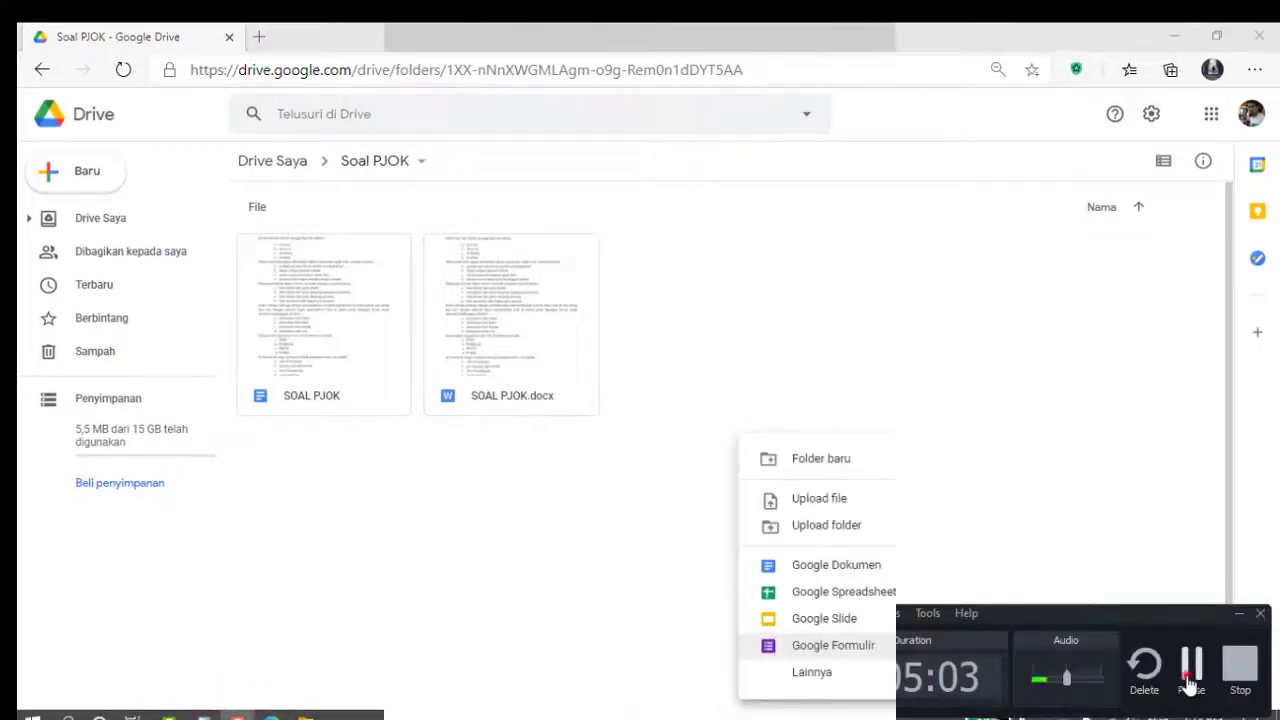
mouse_move(960, 646)
left_click(1069, 656)
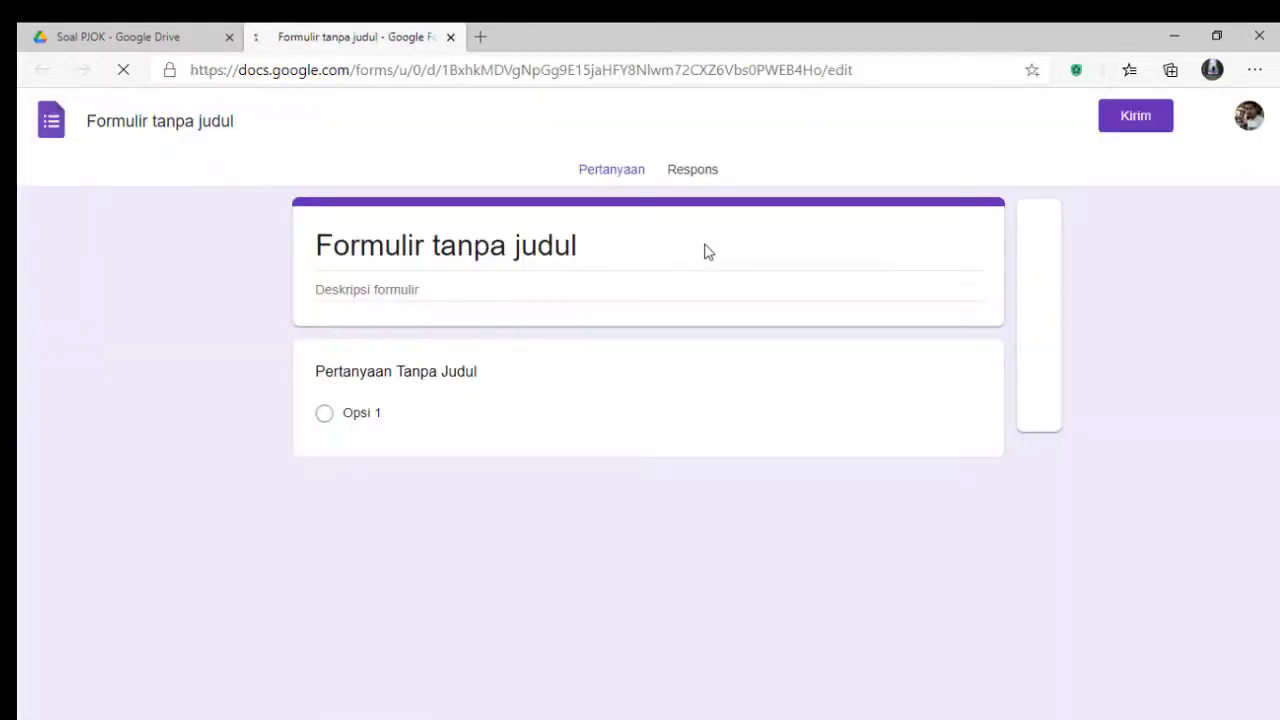
Replace the untitled form's heading with "Soal PJOK".
left_click(542, 243)
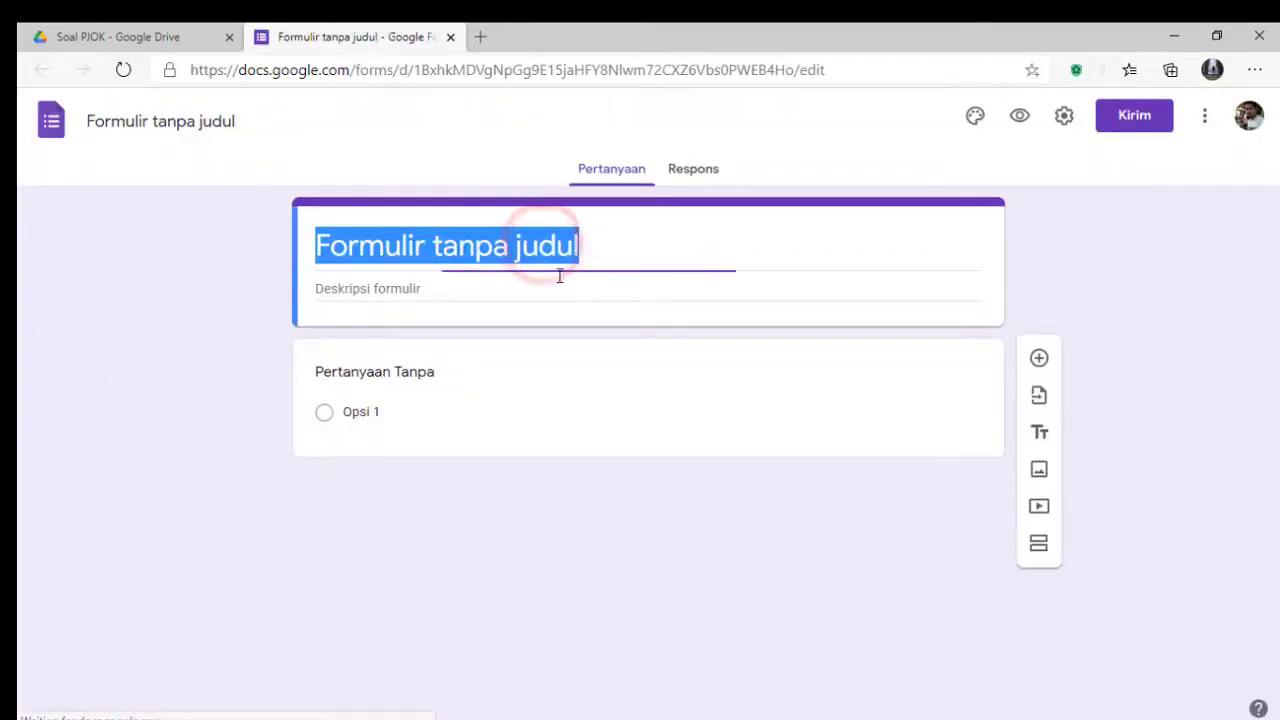
type("Soal")
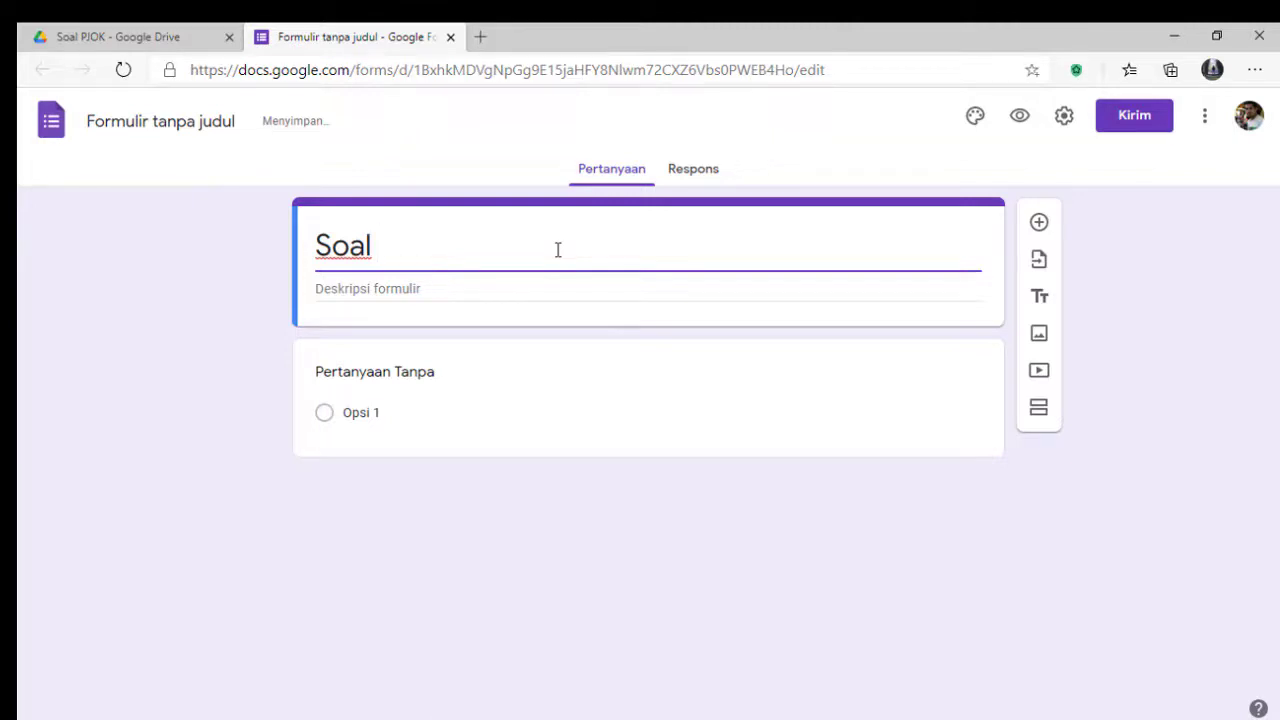
type("JO")
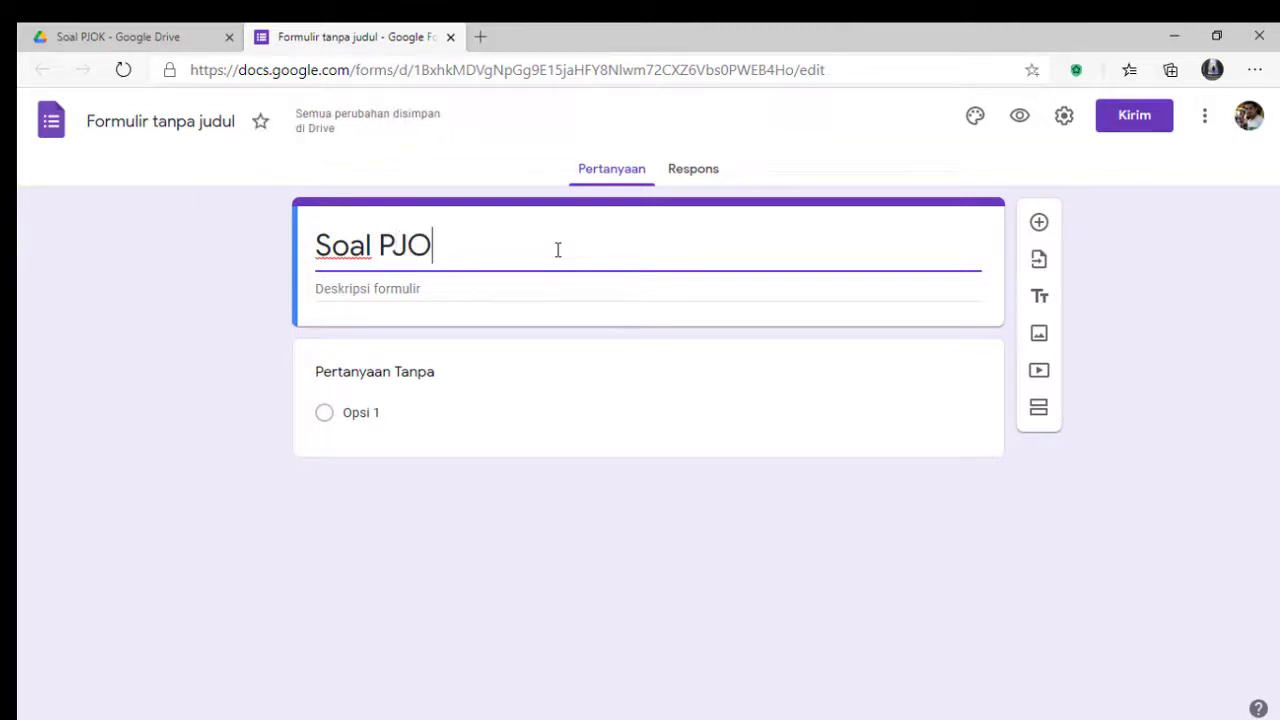
type("K")
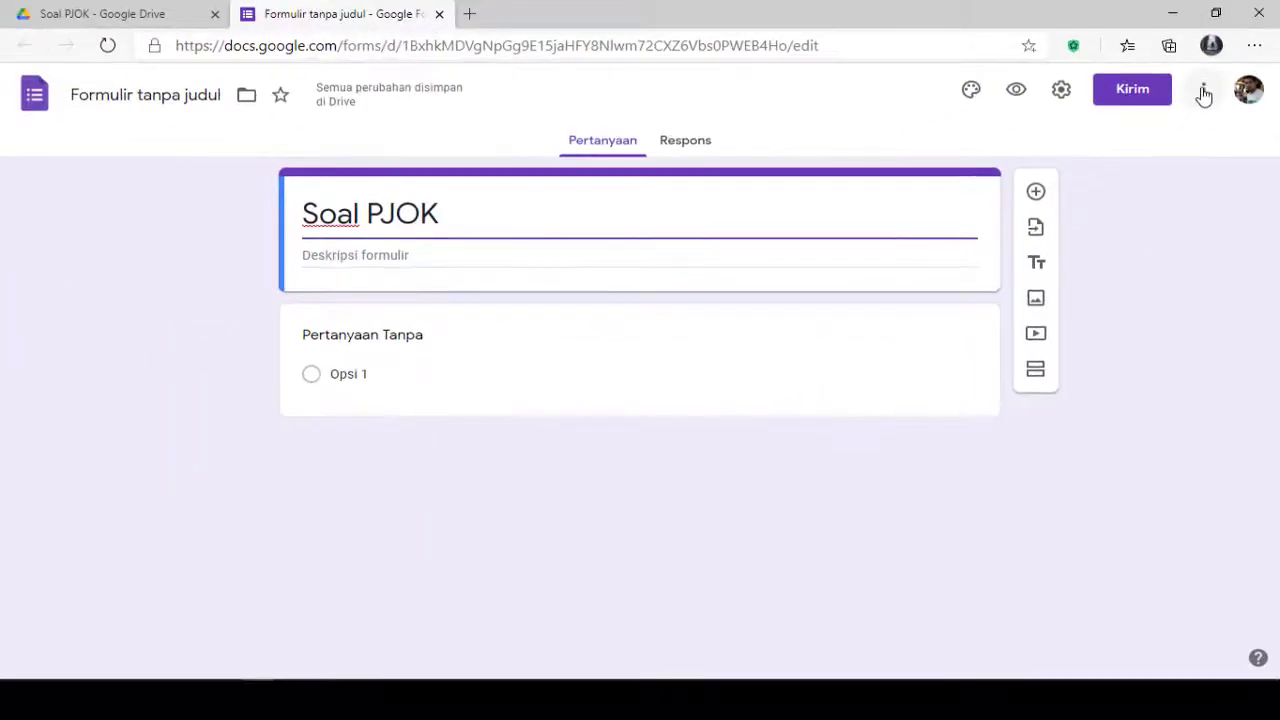
Open the add-on marketplace from the form and search it for "Form Builder".
left_click(1201, 91)
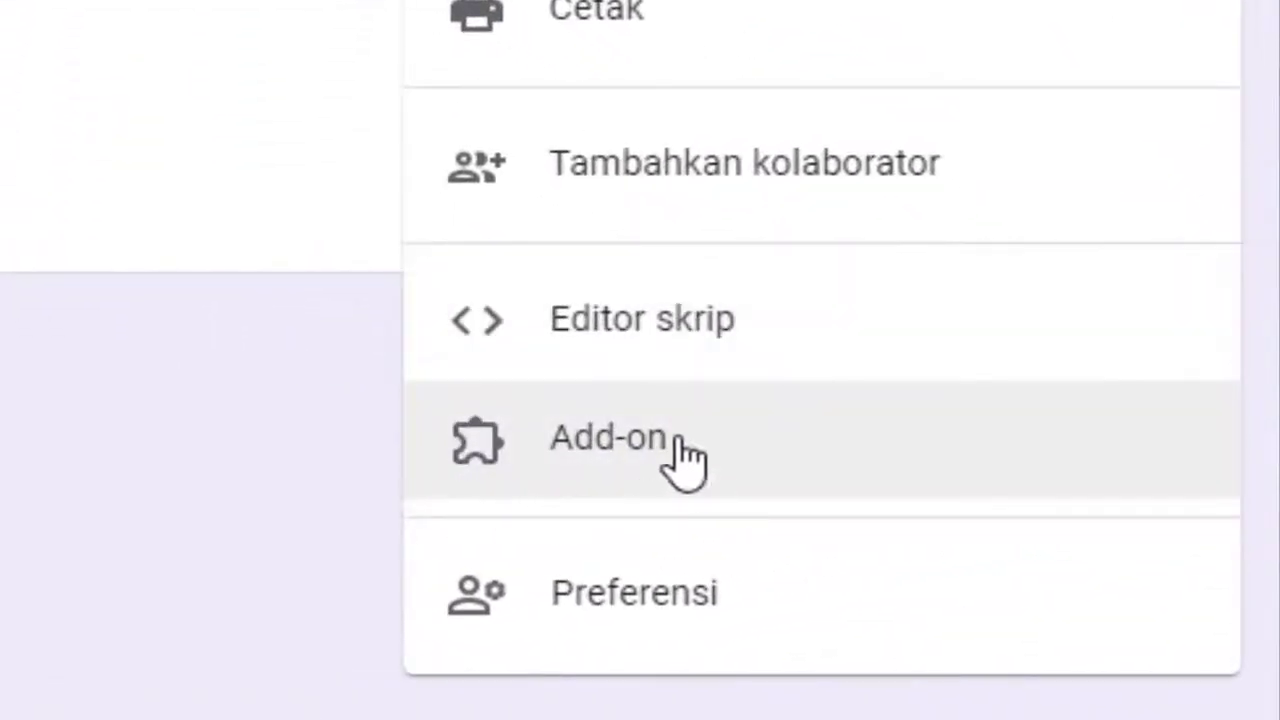
left_click(625, 452)
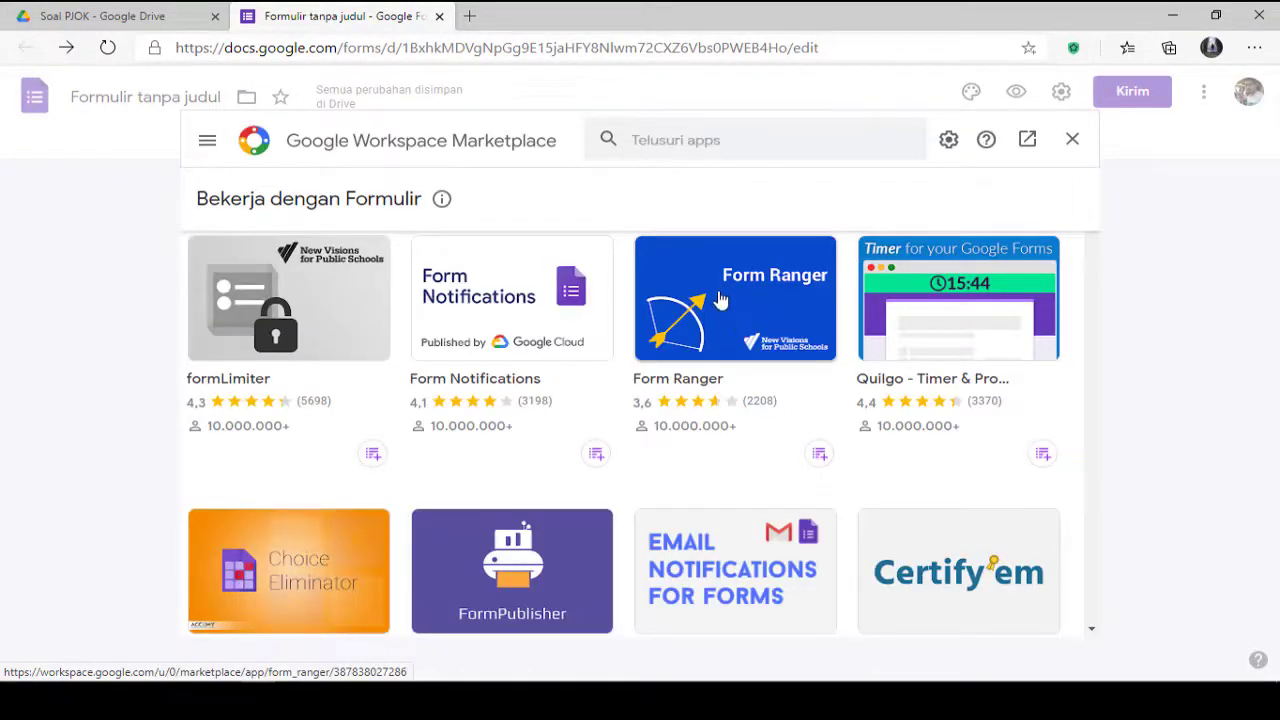
left_click(663, 140)
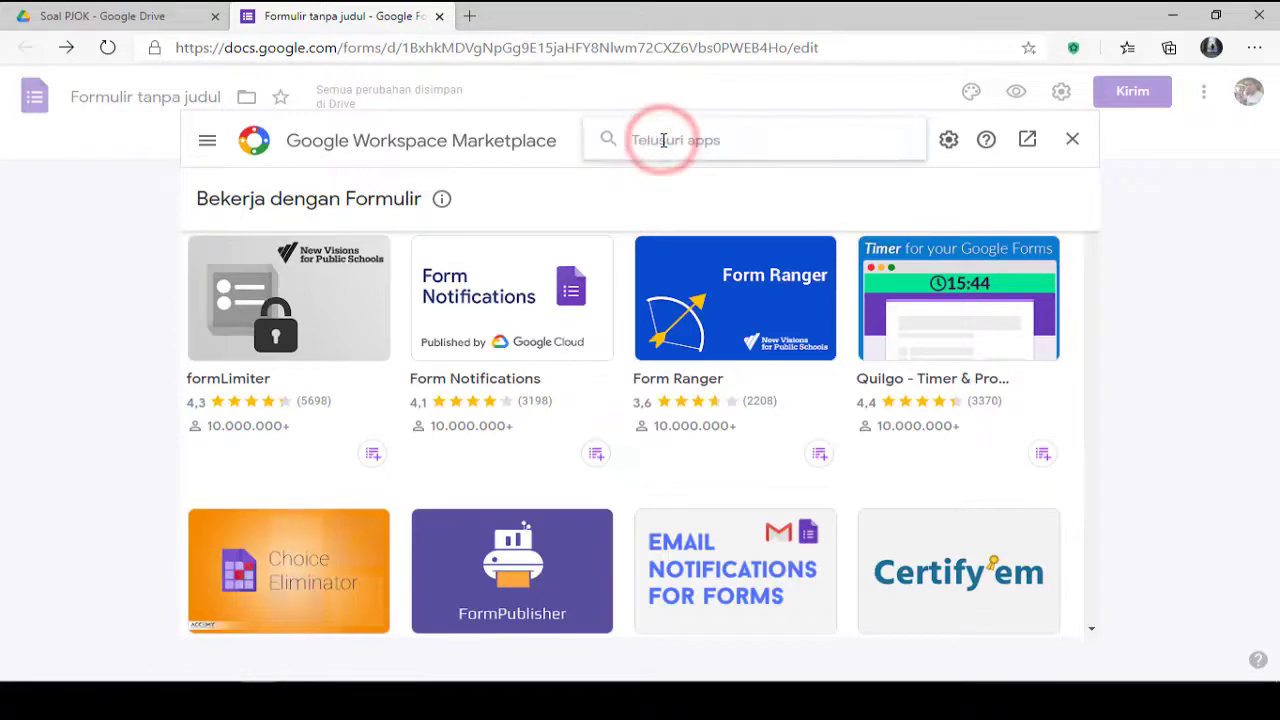
type("form")
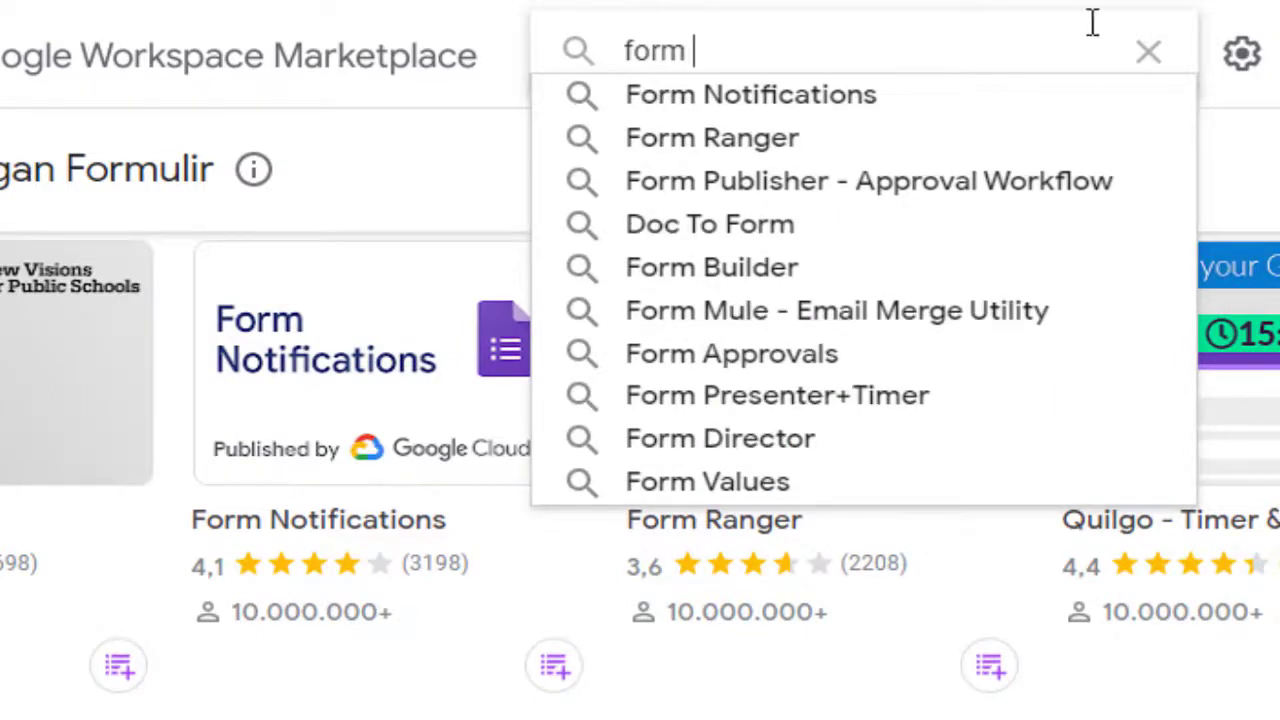
type("Builder")
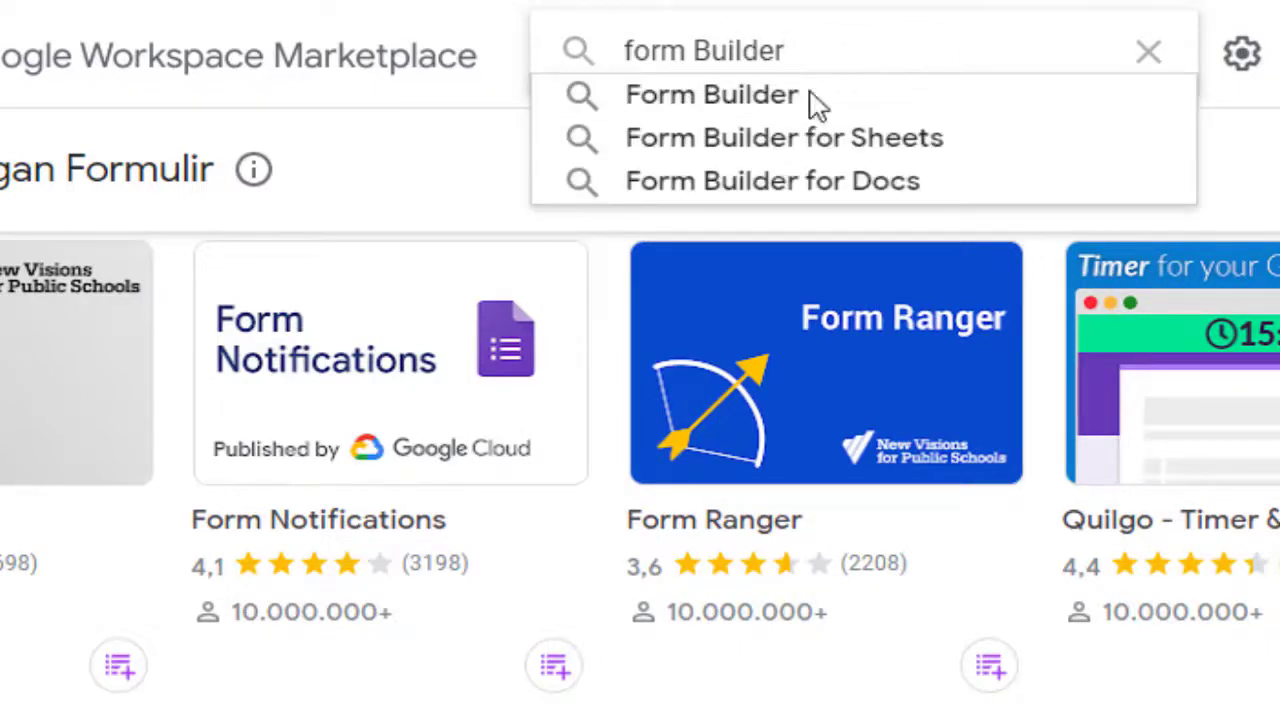
left_click(746, 96)
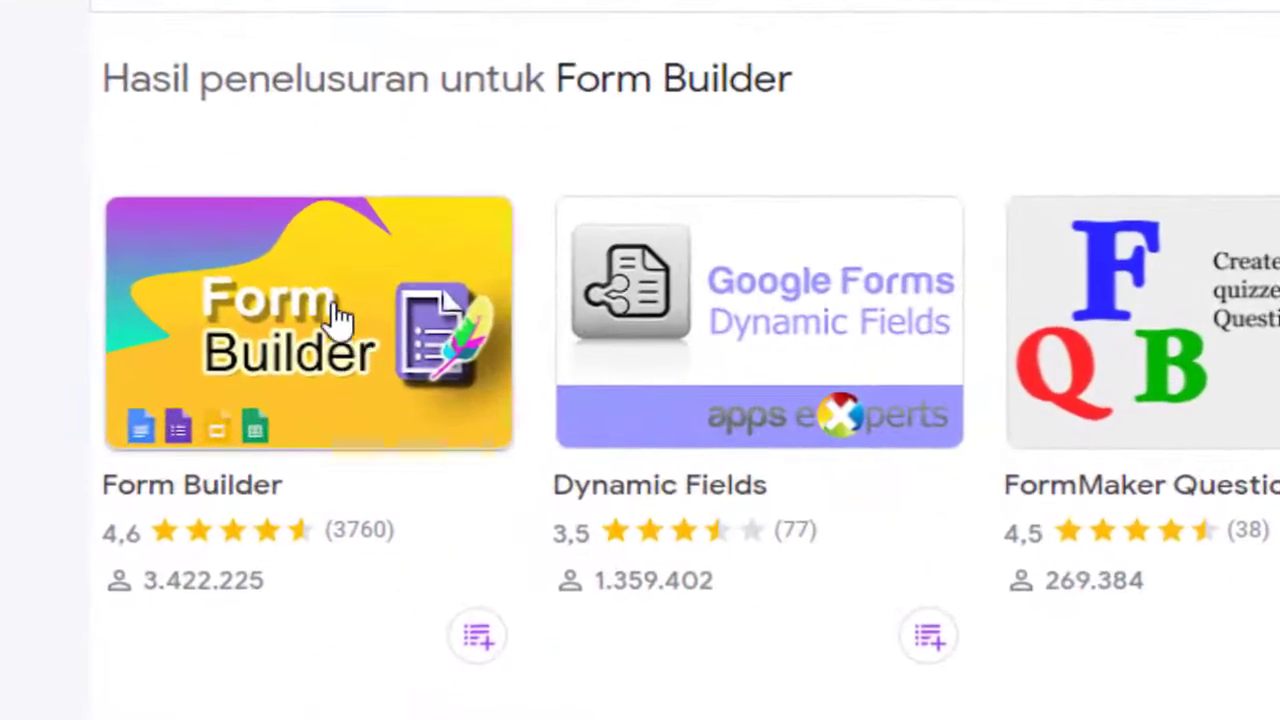
Start installing the Form Builder add-on by Jivrus Technologies and choose the Google account for it.
left_click(302, 380)
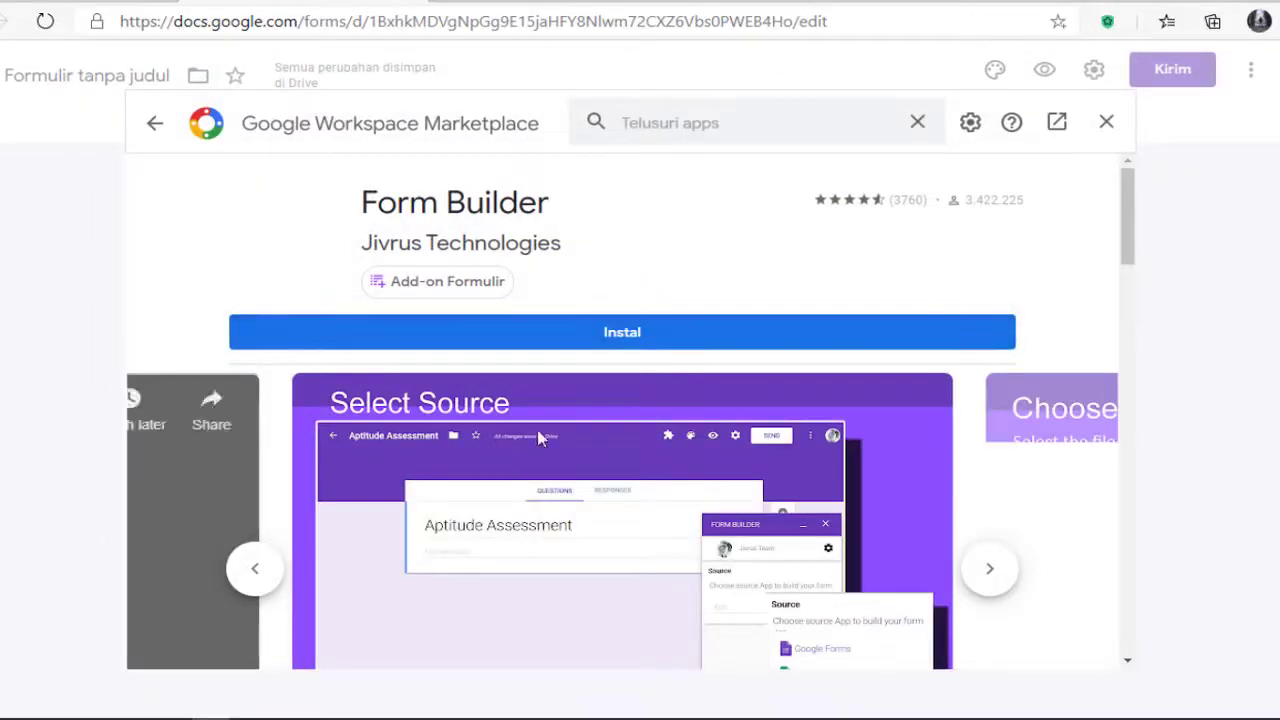
left_click(630, 333)
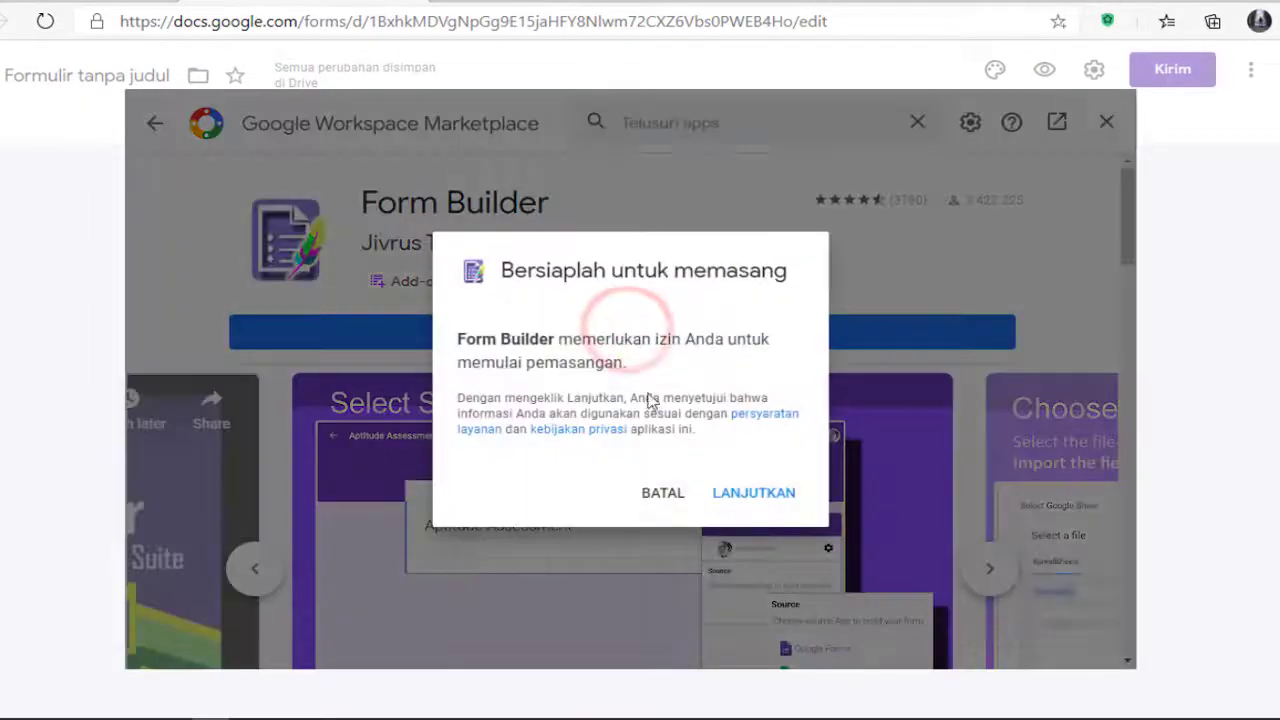
left_click(745, 492)
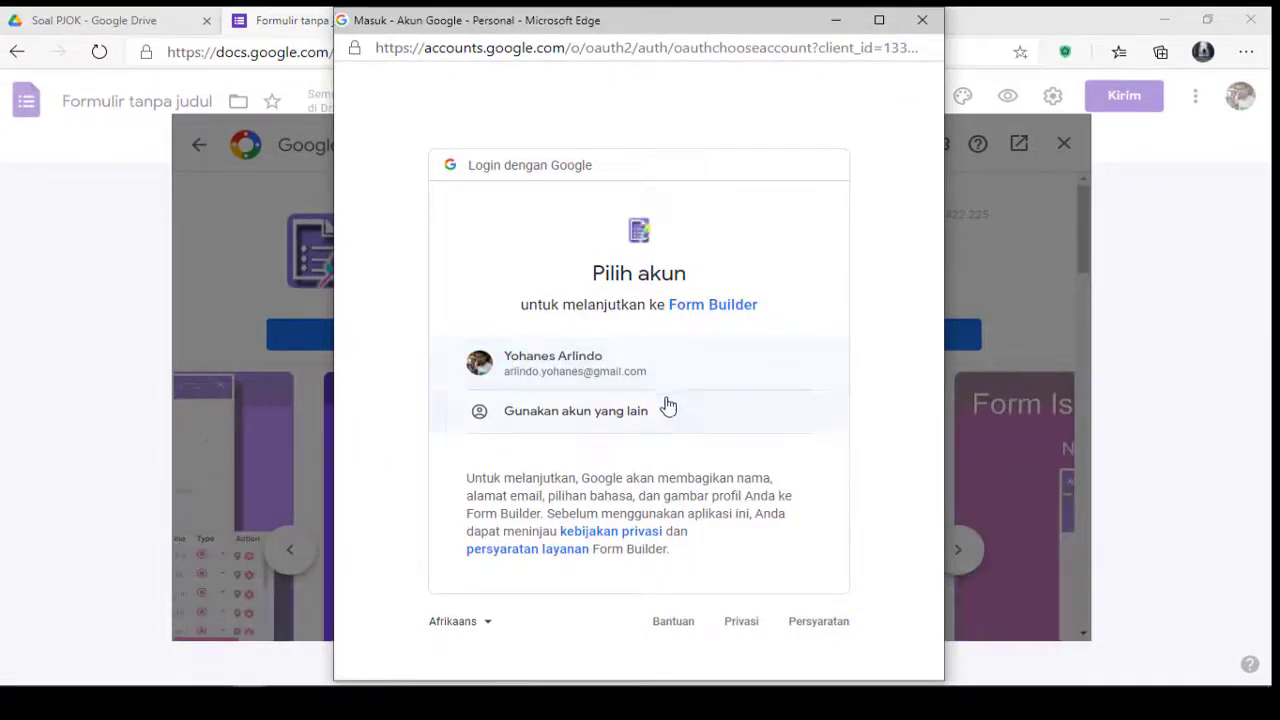
left_click(622, 365)
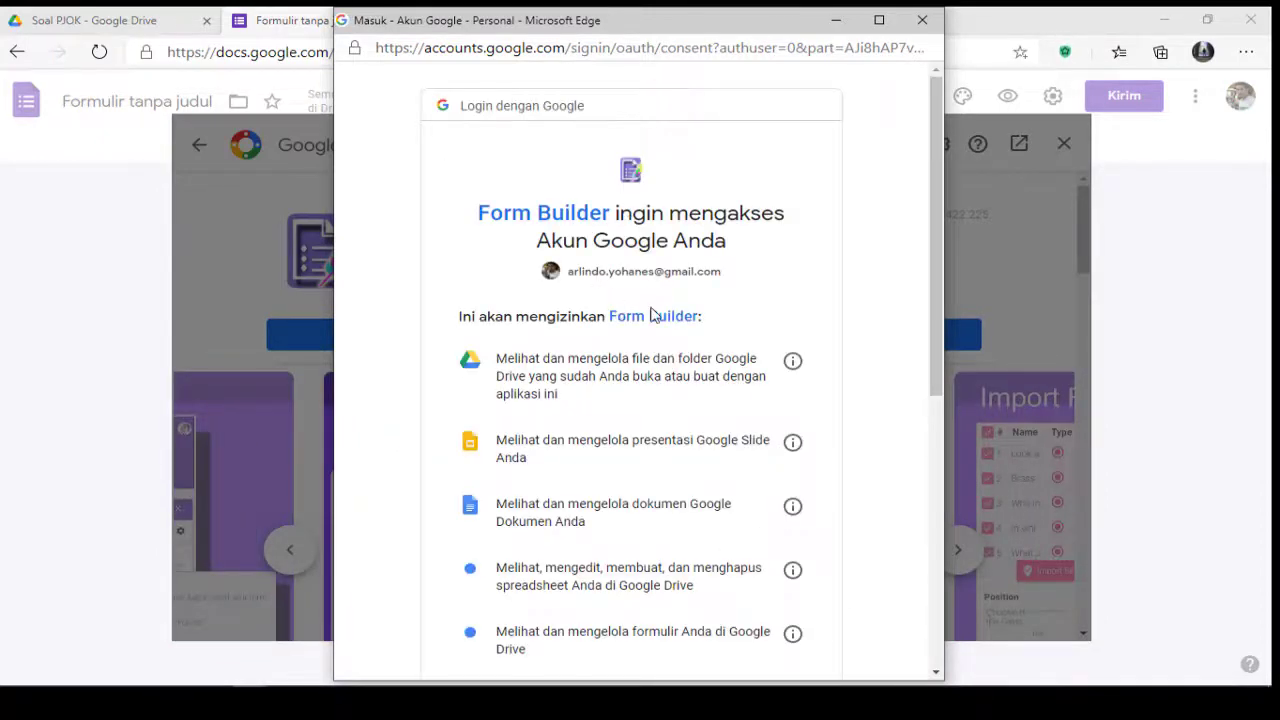
Grant Form Builder the requested account permissions, finish the installation and close the marketplace.
scroll(651, 310, "down", 2)
left_click_drag(934, 187, 942, 437)
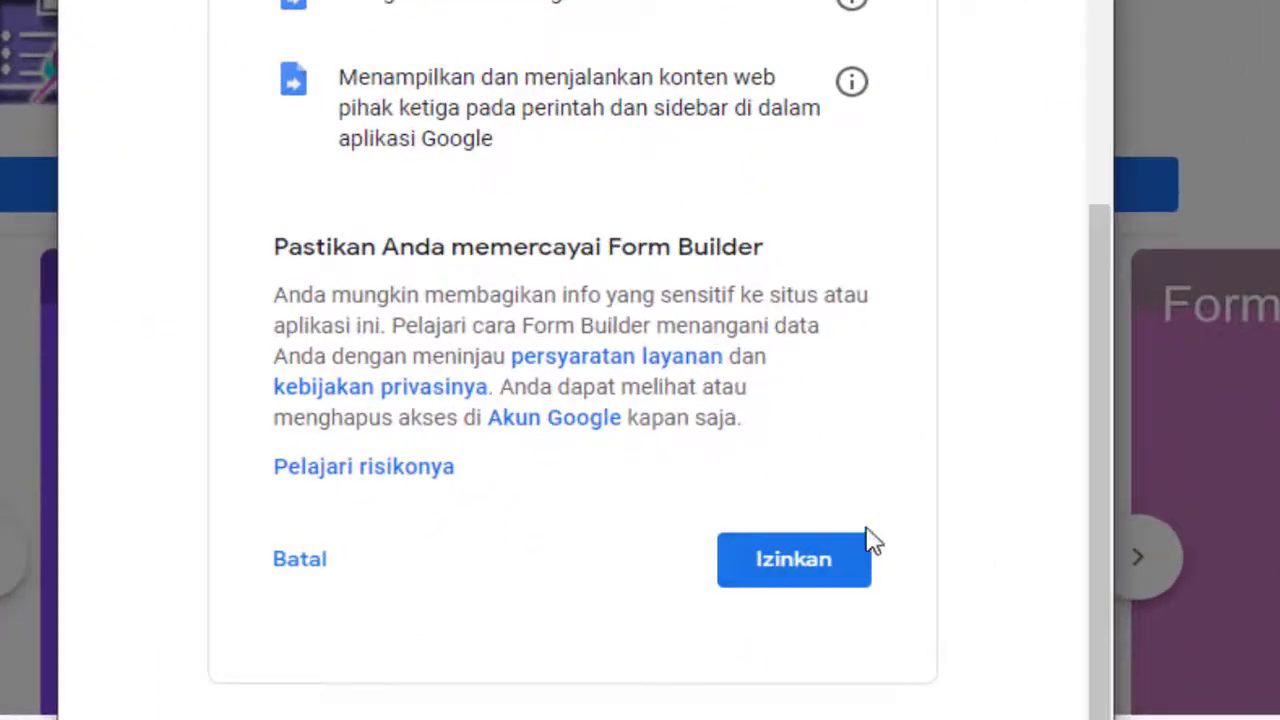
left_click(800, 572)
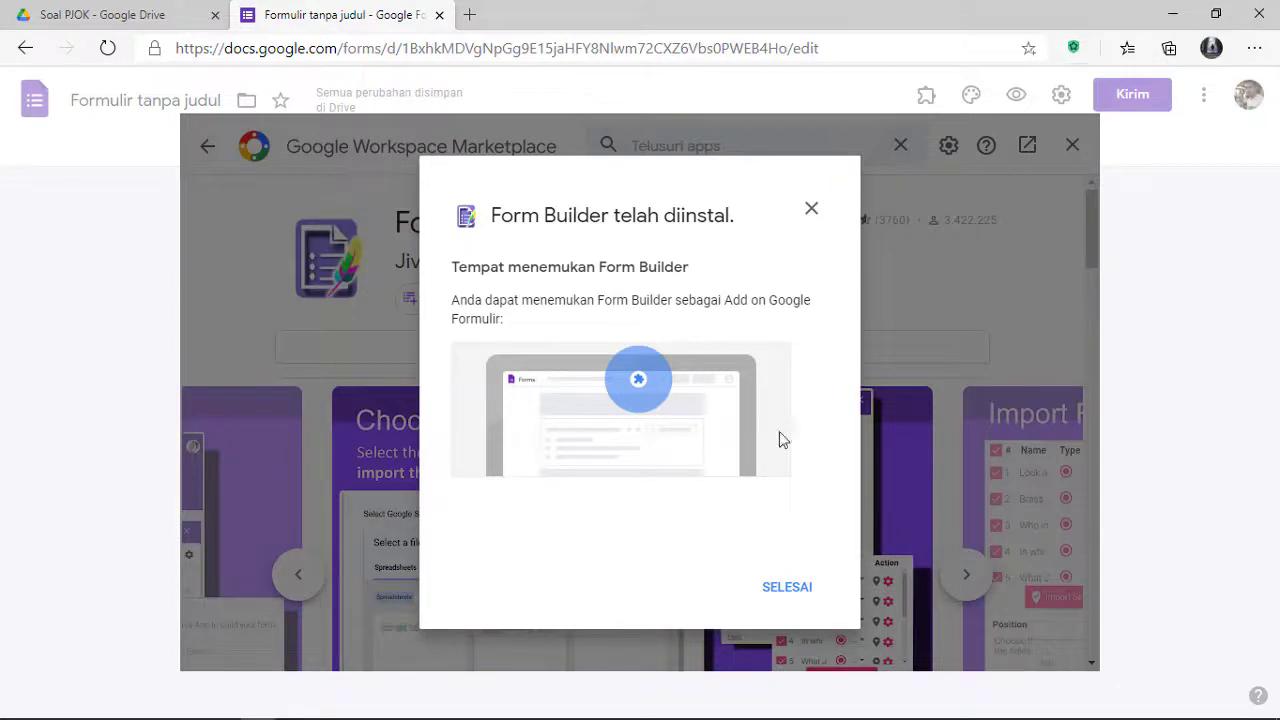
left_click(787, 592)
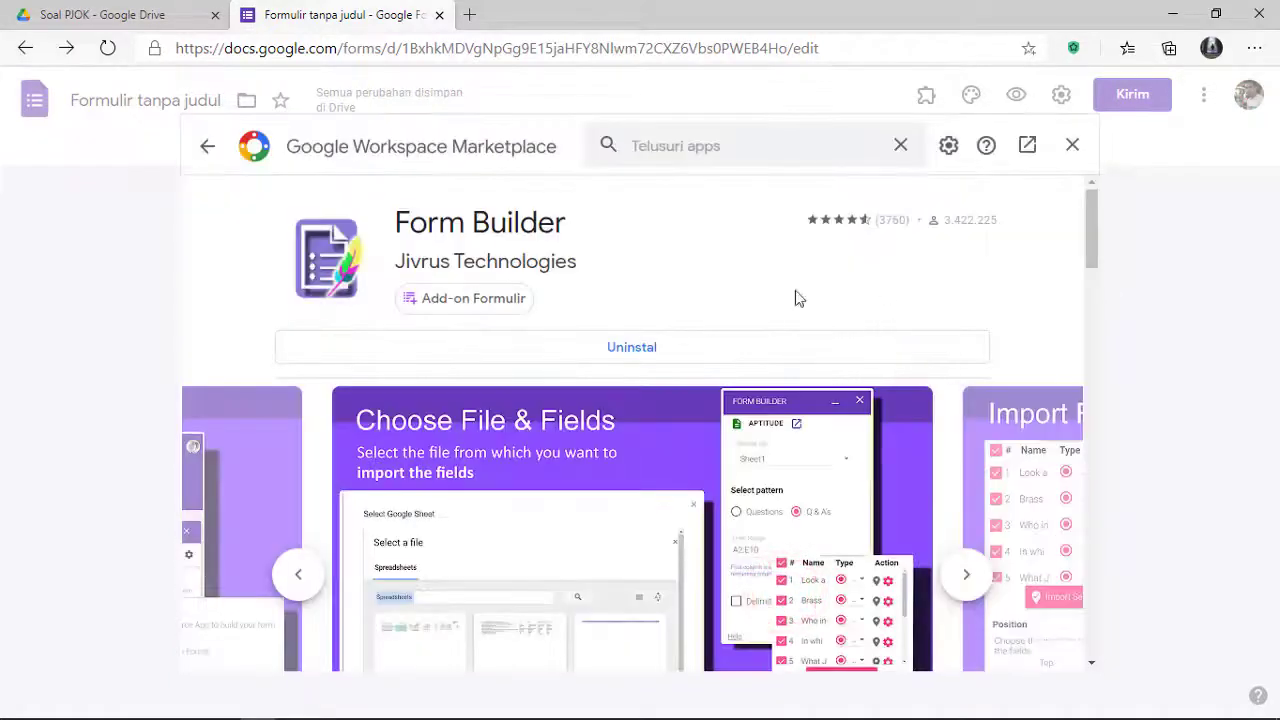
left_click(1076, 147)
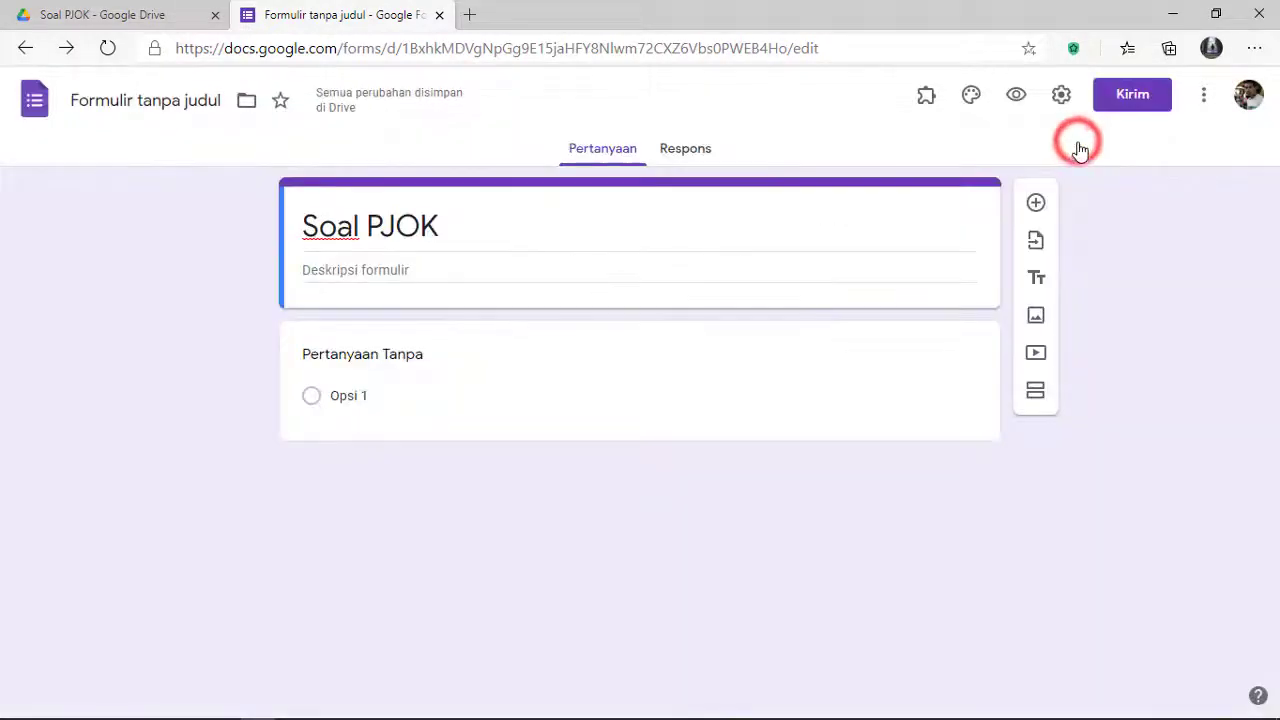
Delete the default untitled question from the Soal PJOK form.
left_click(634, 378)
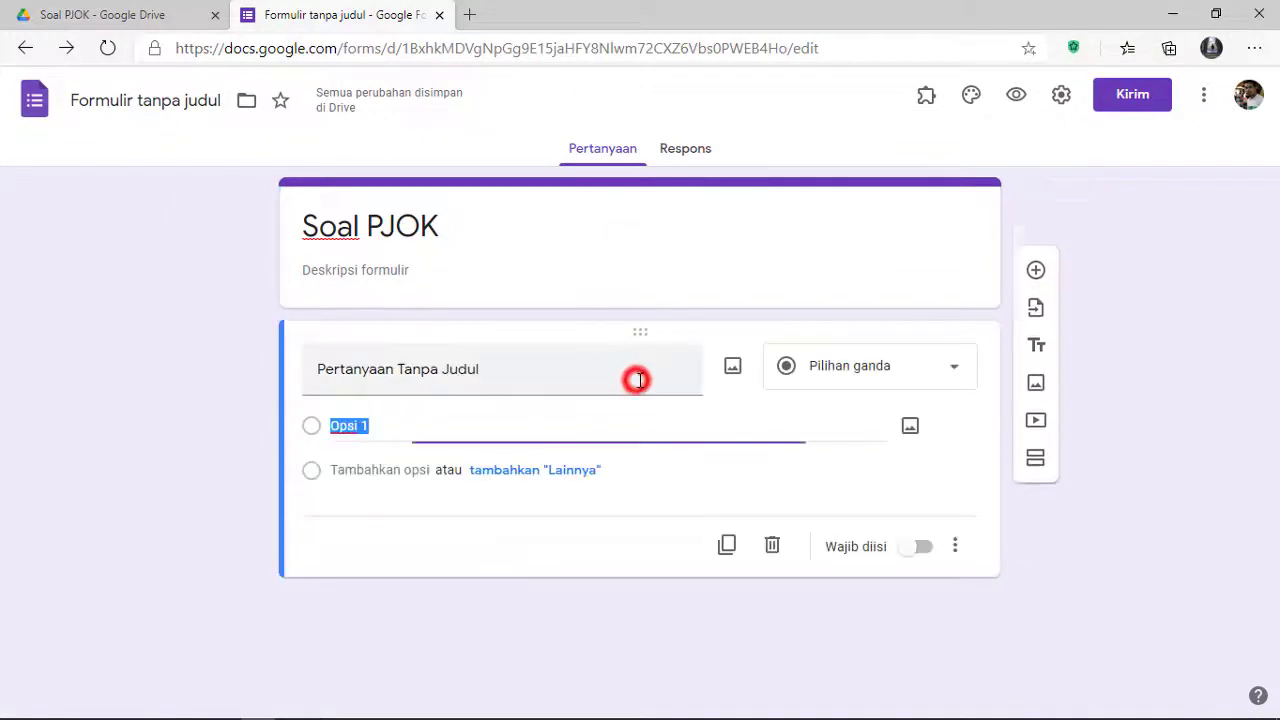
left_click(773, 547)
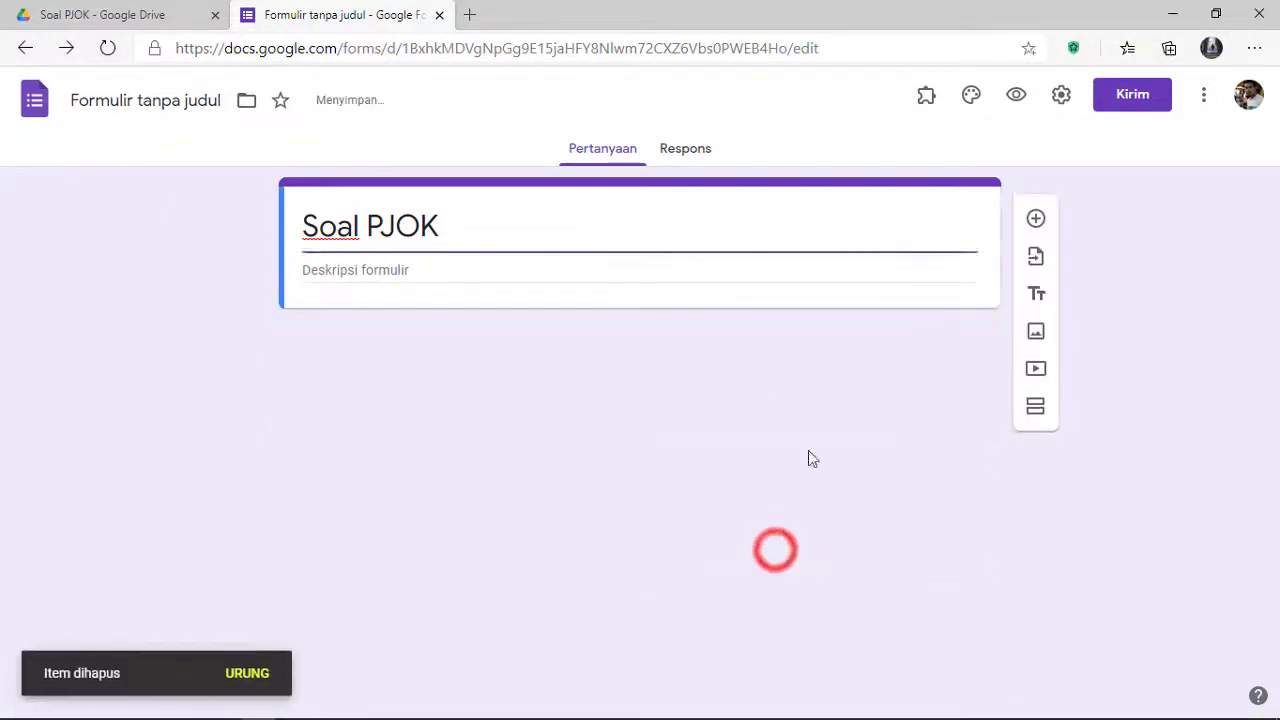
double_click(514, 219)
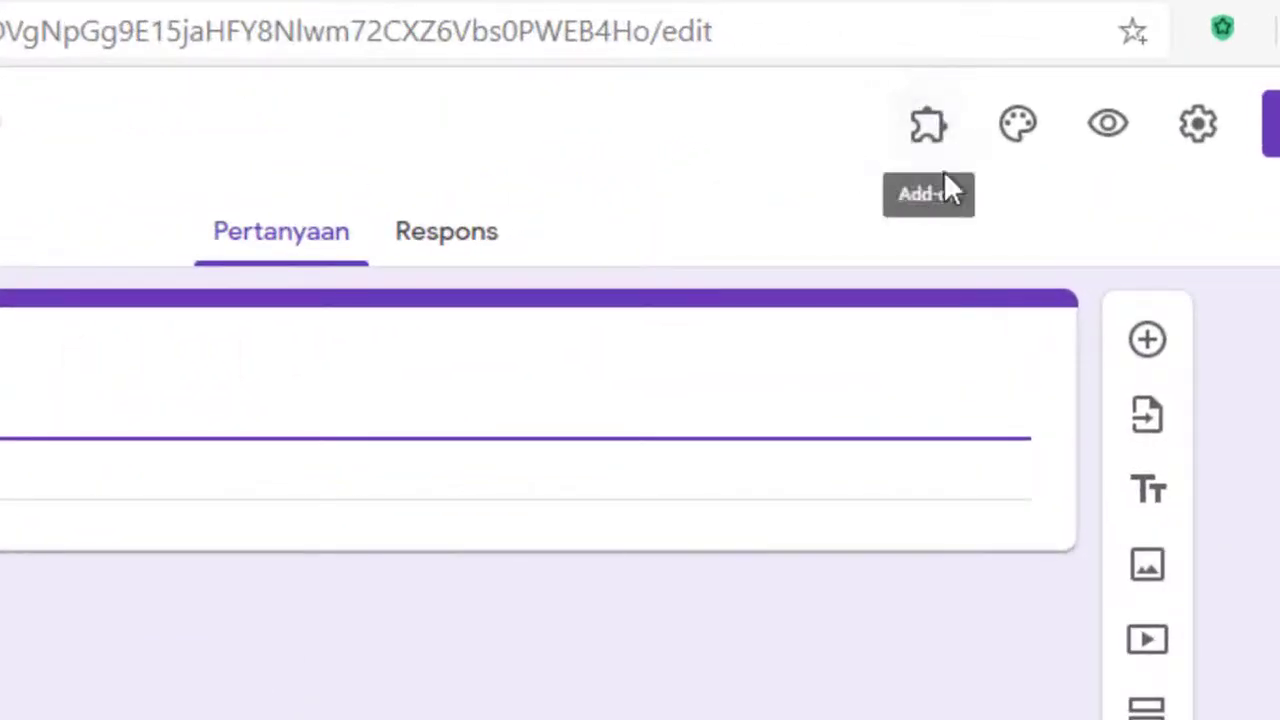
Start the Form Builder add-on in the Soal PJOK form.
left_click(937, 132)
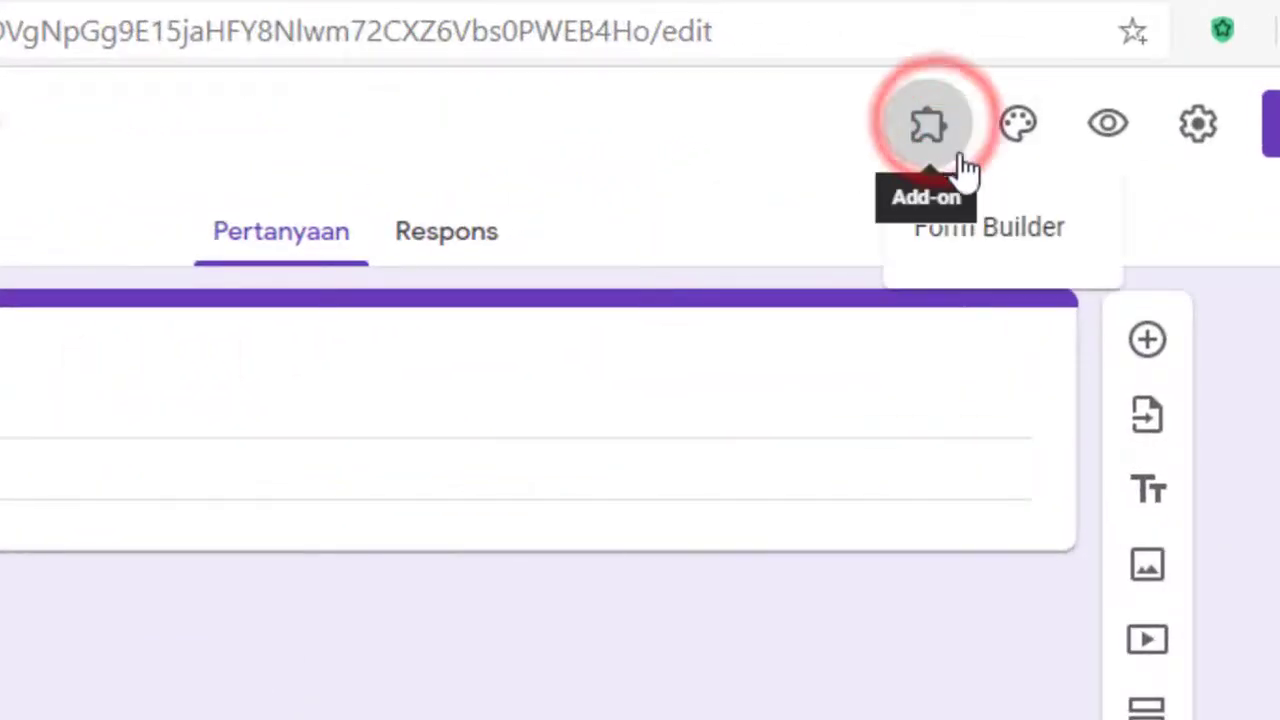
left_click(1002, 240)
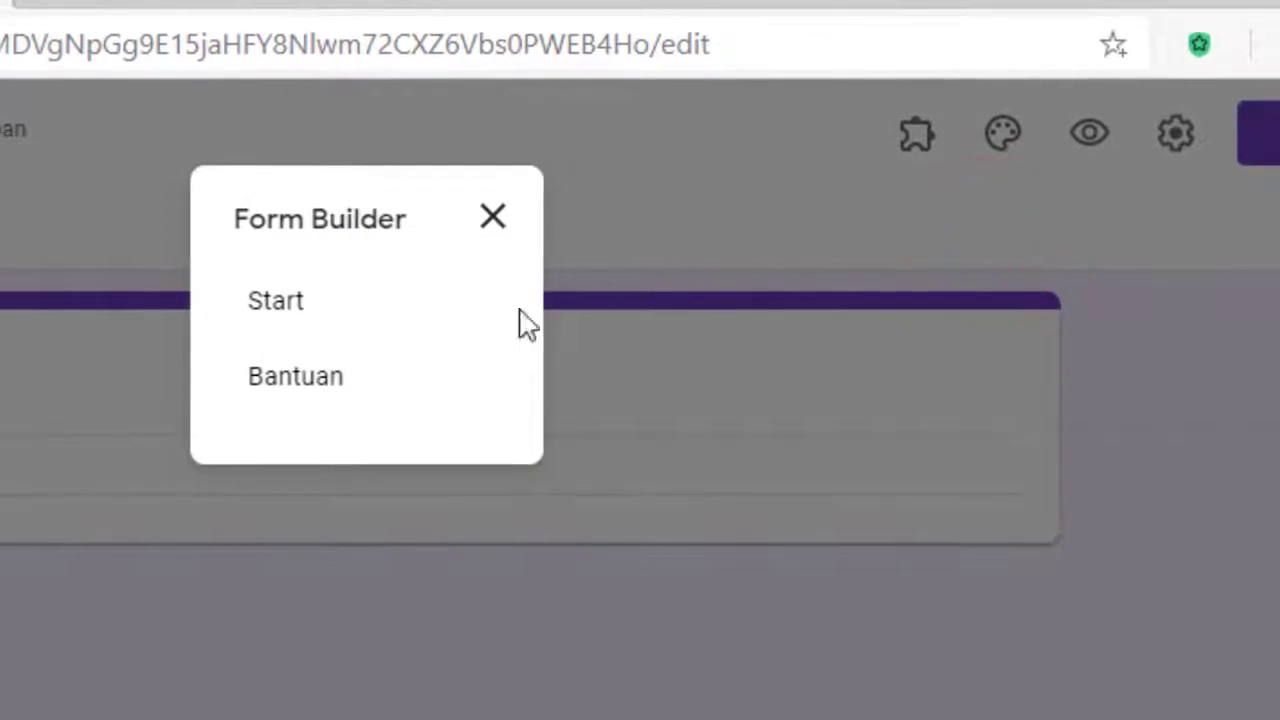
left_click(340, 306)
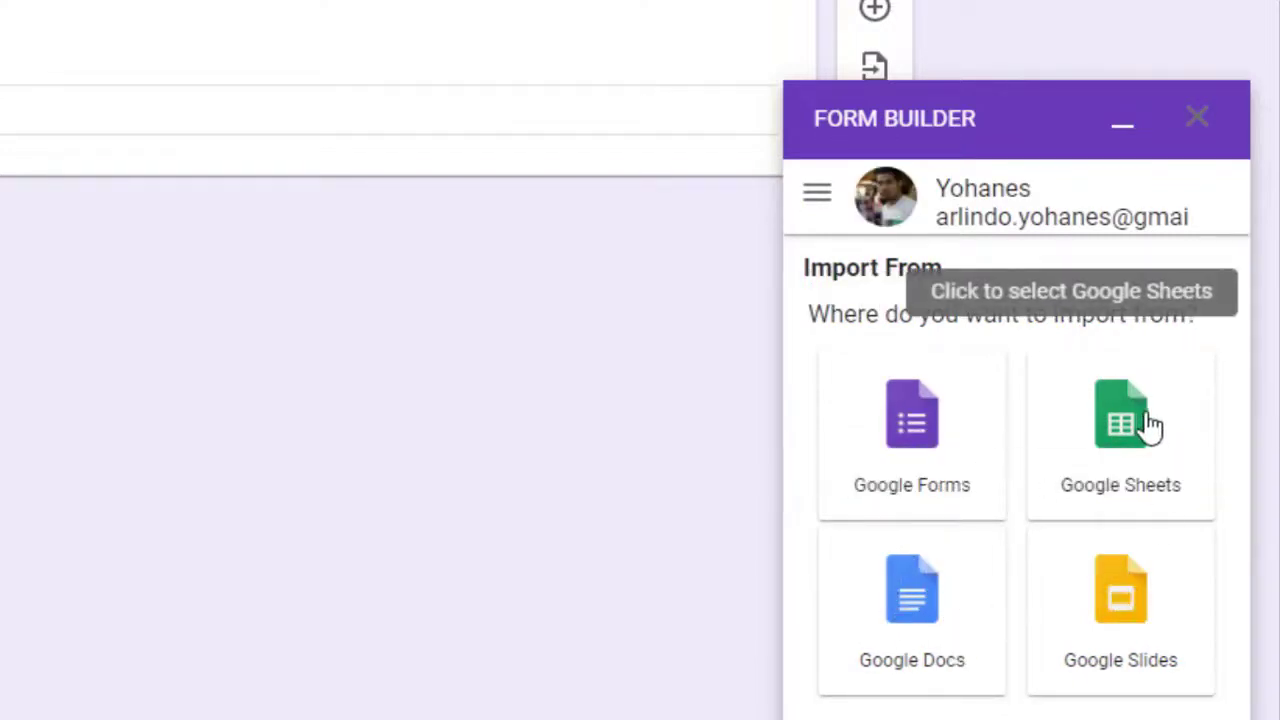
Load the questions from the SOAL PJOK Google Docs file into Form Builder and bring up the list of importable questions.
left_click(910, 612)
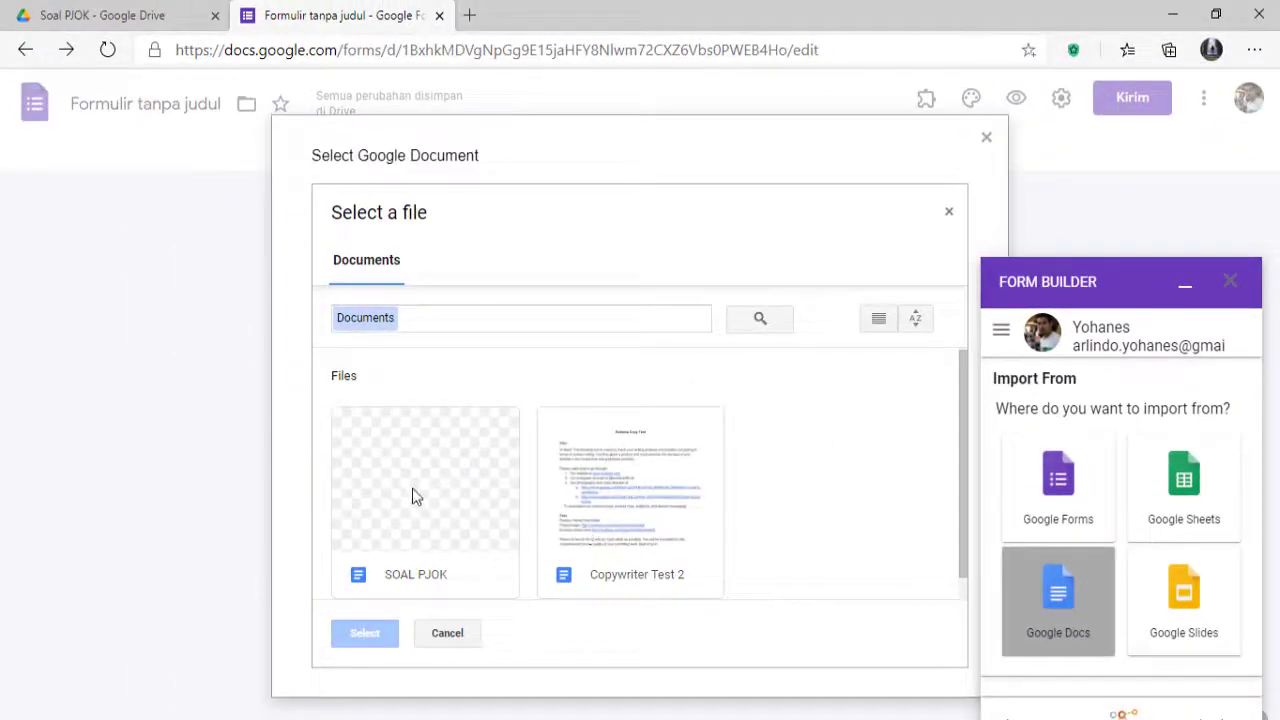
left_click(423, 495)
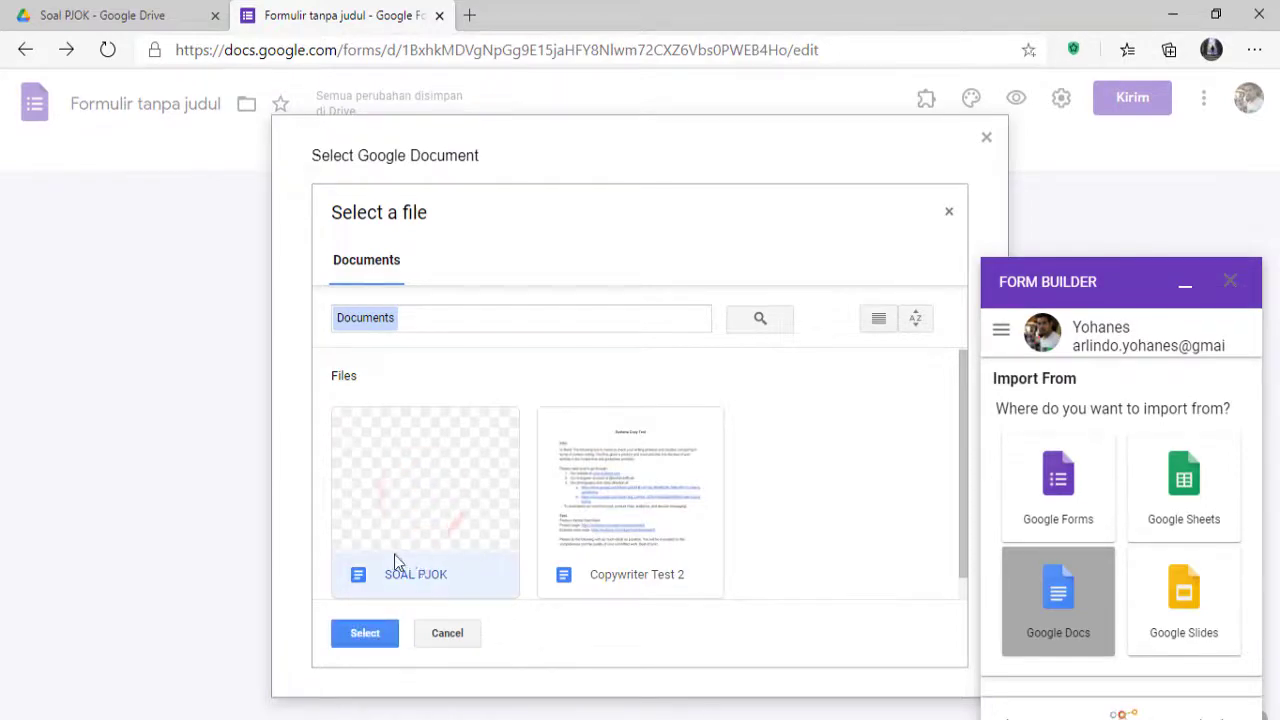
left_click(447, 469)
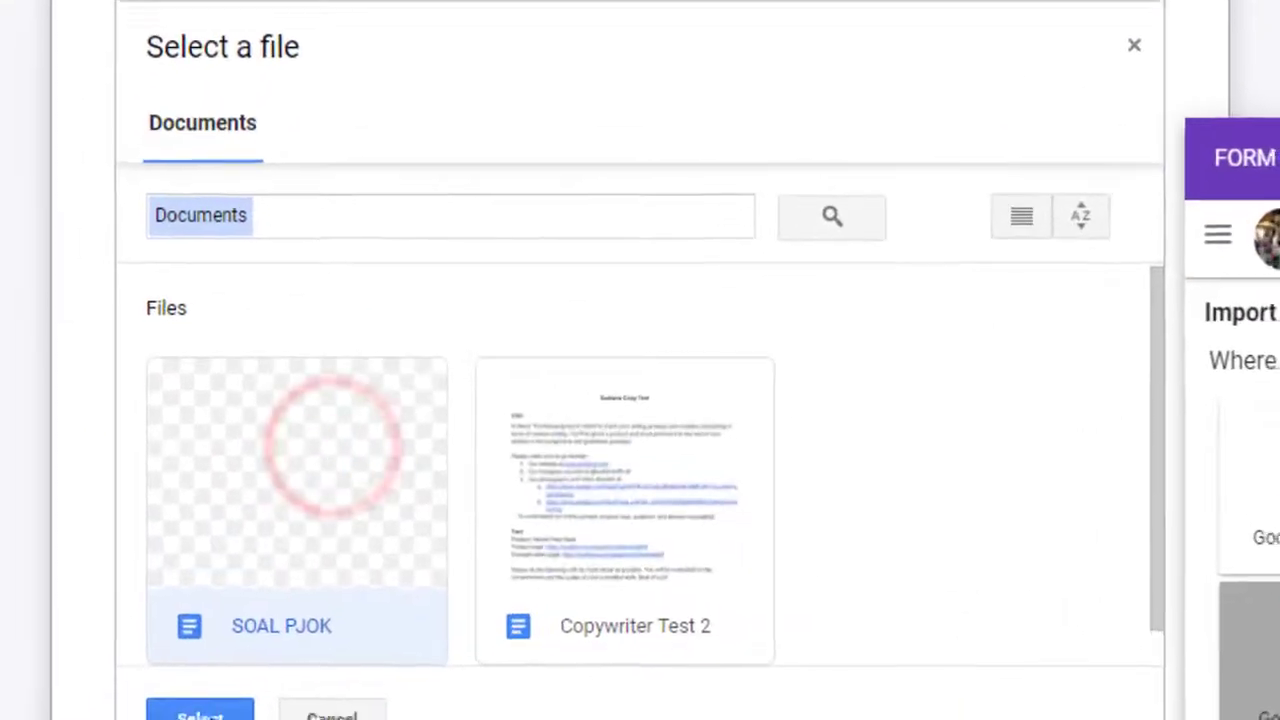
left_click(190, 716)
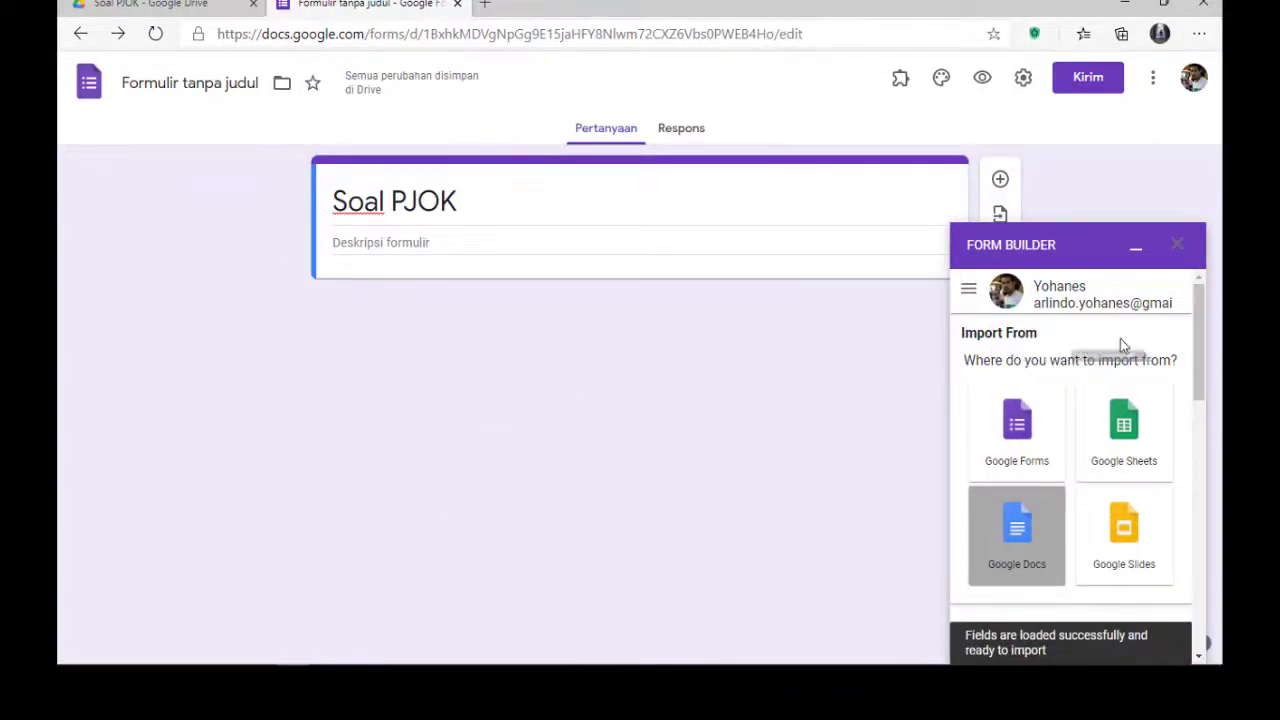
left_click_drag(1200, 289, 1209, 469)
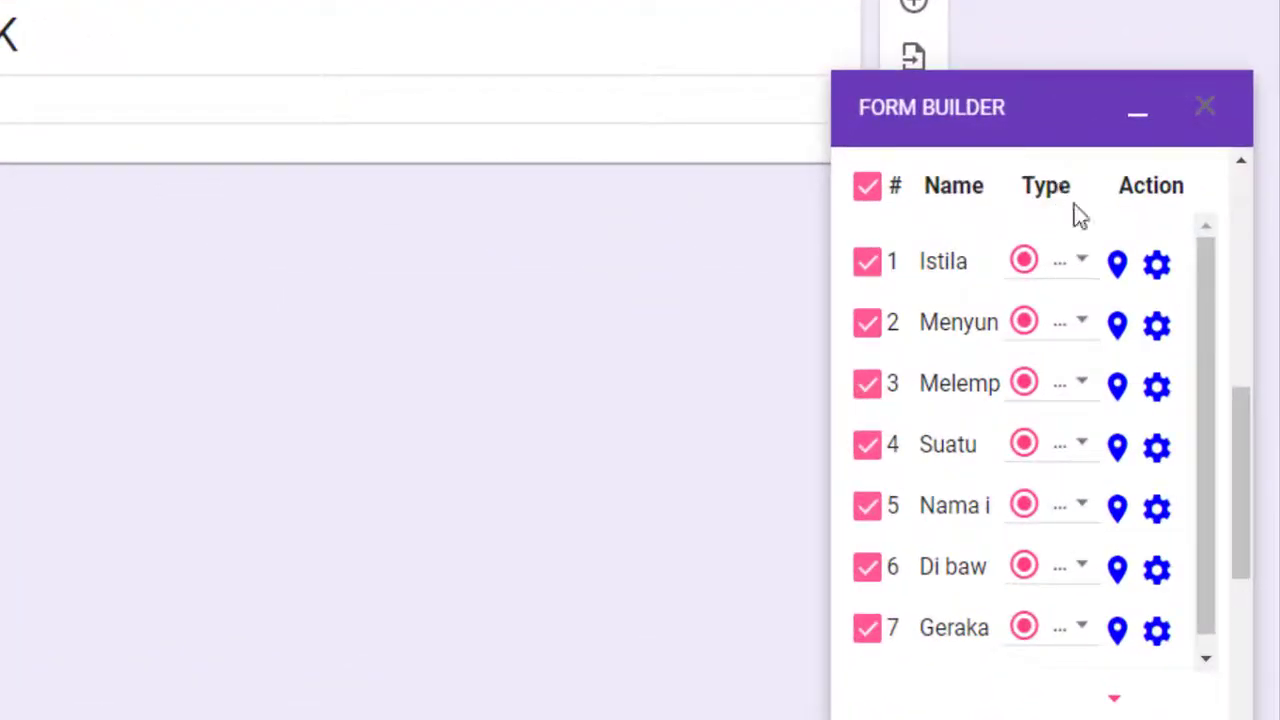
Set the type of the first and second questions in the import list to Multiple choice.
left_click(1082, 264)
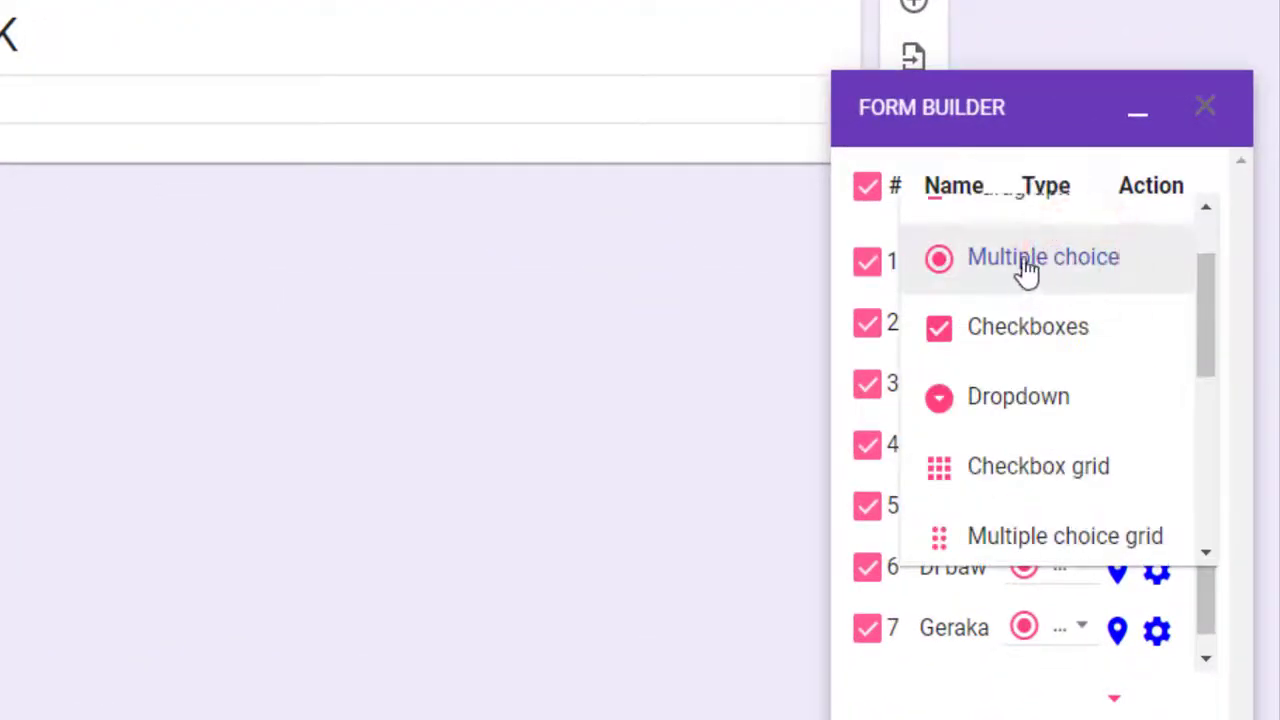
left_click(1036, 258)
left_click(1080, 322)
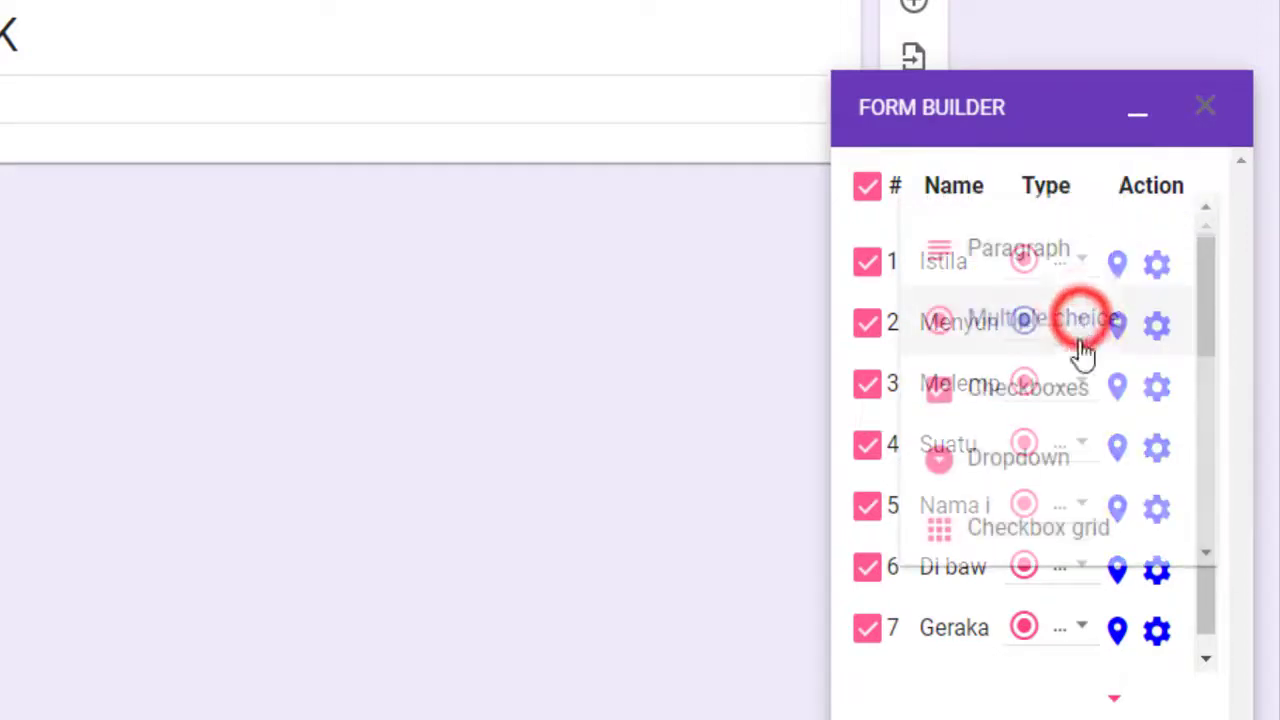
left_click(1050, 318)
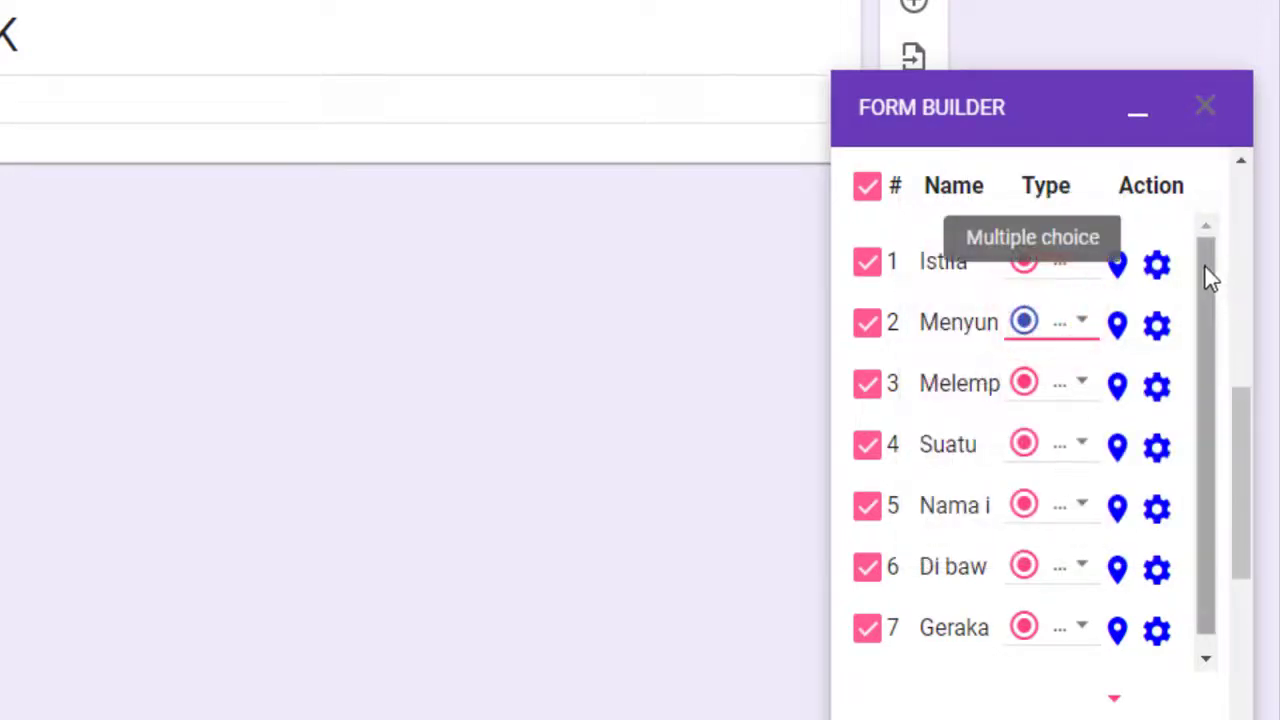
Import all selected questions from the expanded Form Builder list into the Soal PJOK form, and close the add-on.
left_click_drag(1206, 270, 1210, 430)
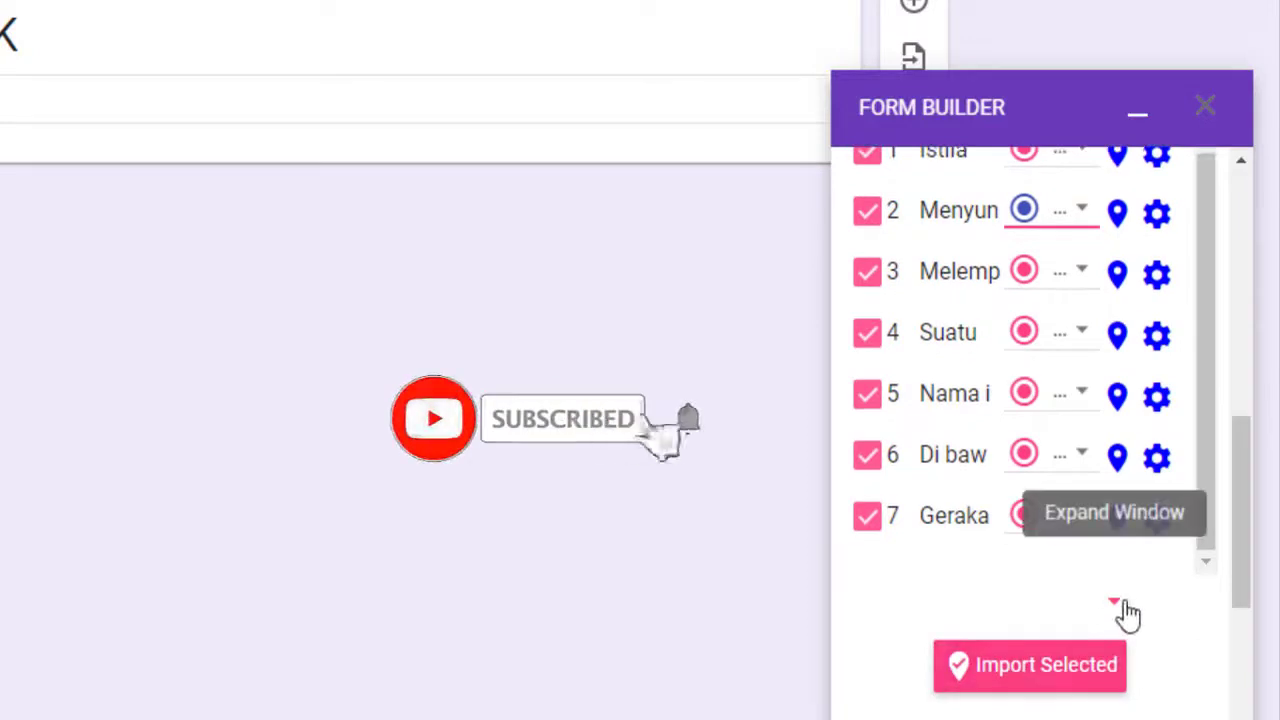
left_click(1120, 603)
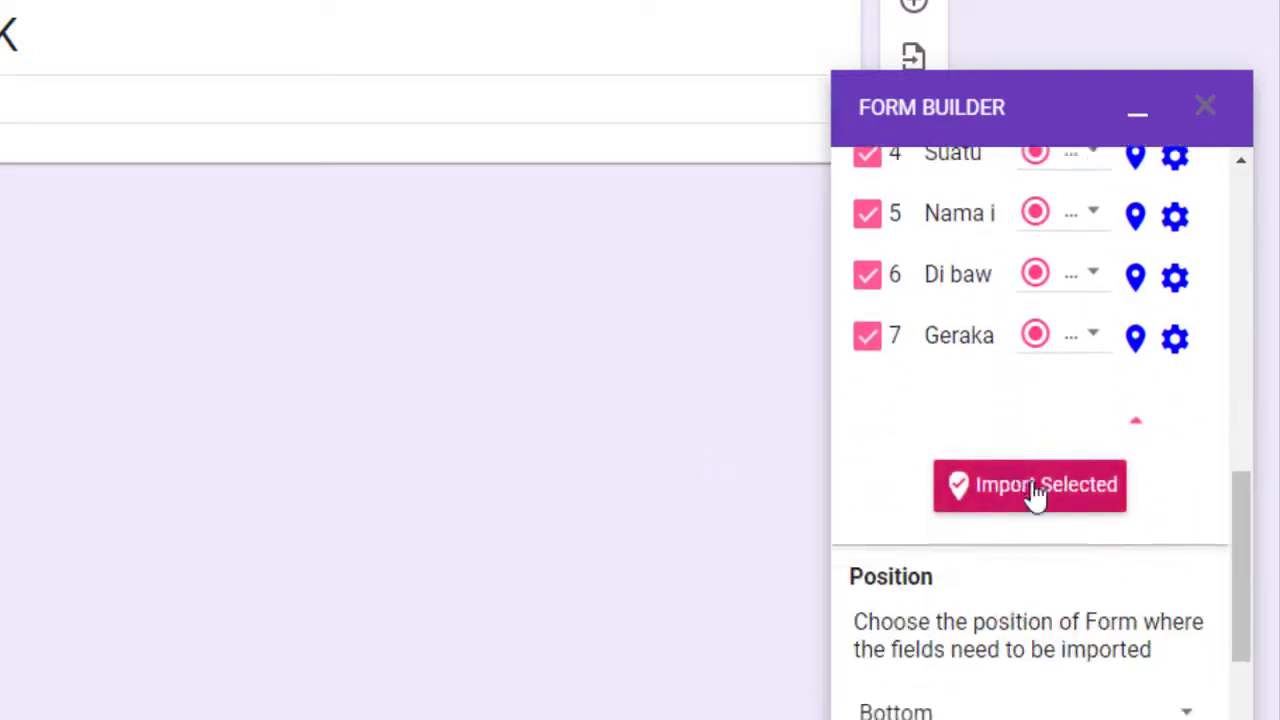
scroll(966, 360, "up", 4)
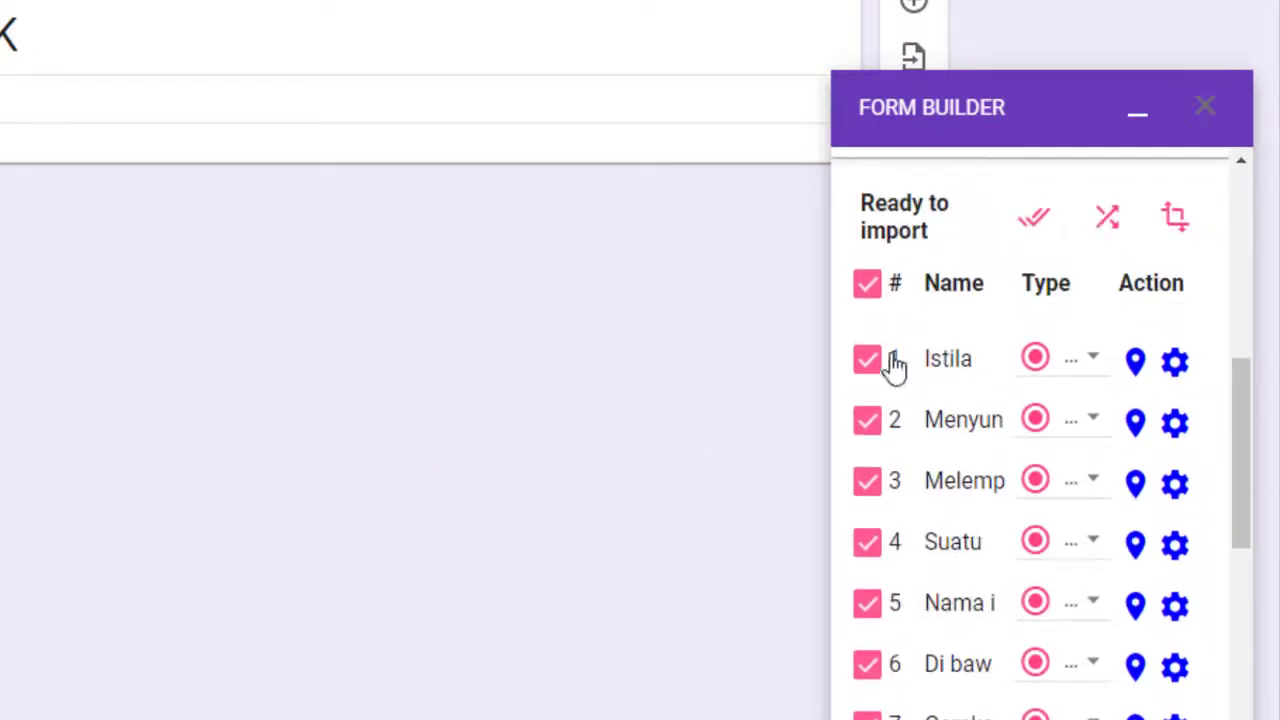
scroll(920, 640, "down", 4)
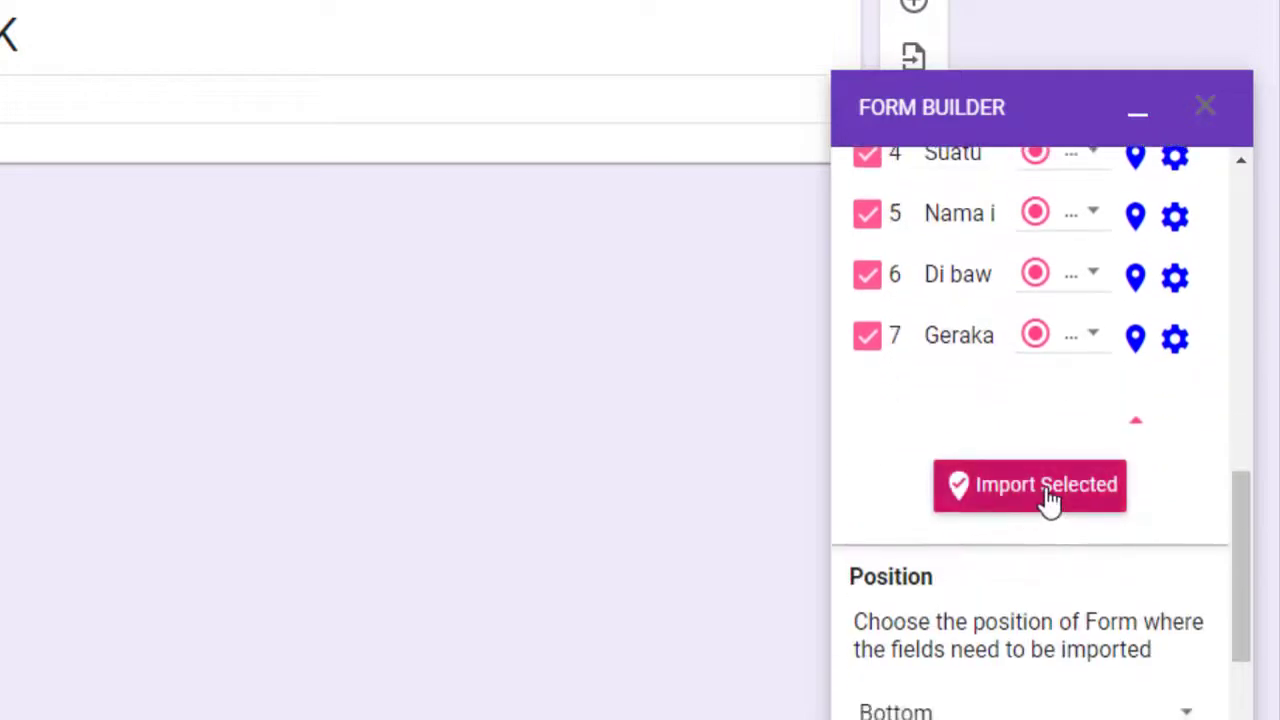
left_click(1047, 497)
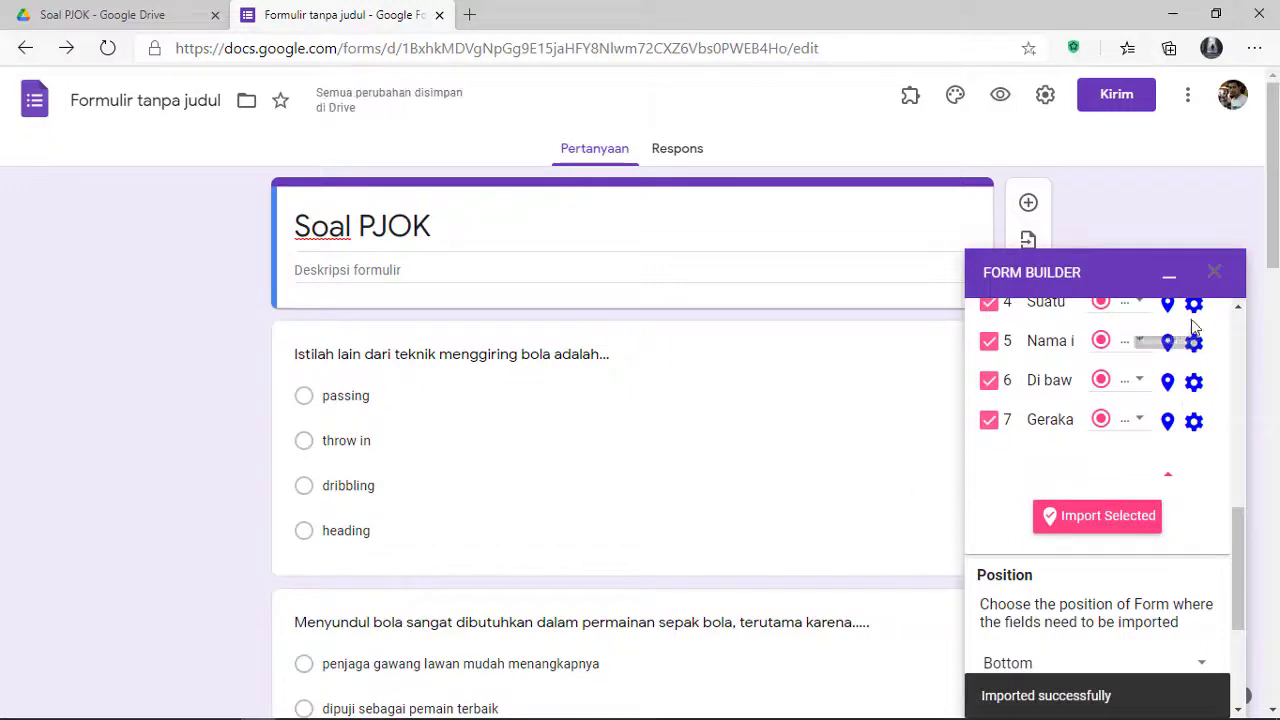
left_click(1222, 272)
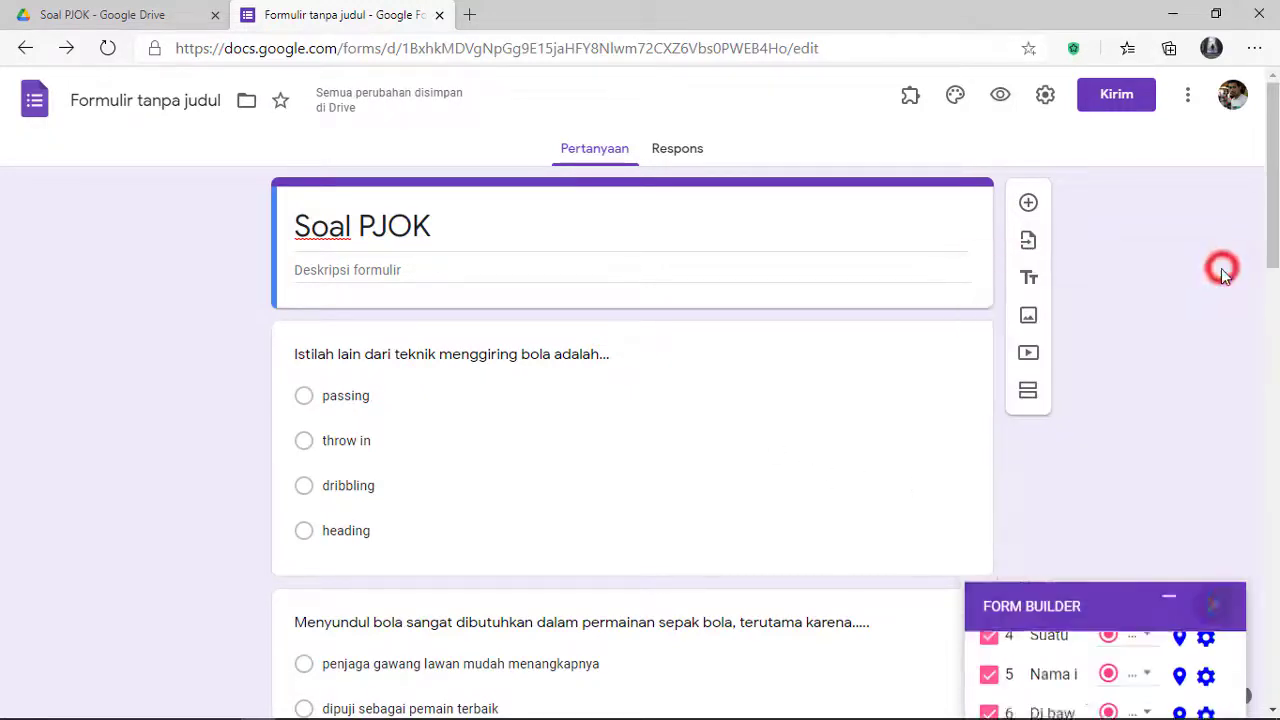
Check the imported questions through to the last one, examining their wording, spacing and answer options.
left_click(493, 362)
scroll(503, 426, "down", 14)
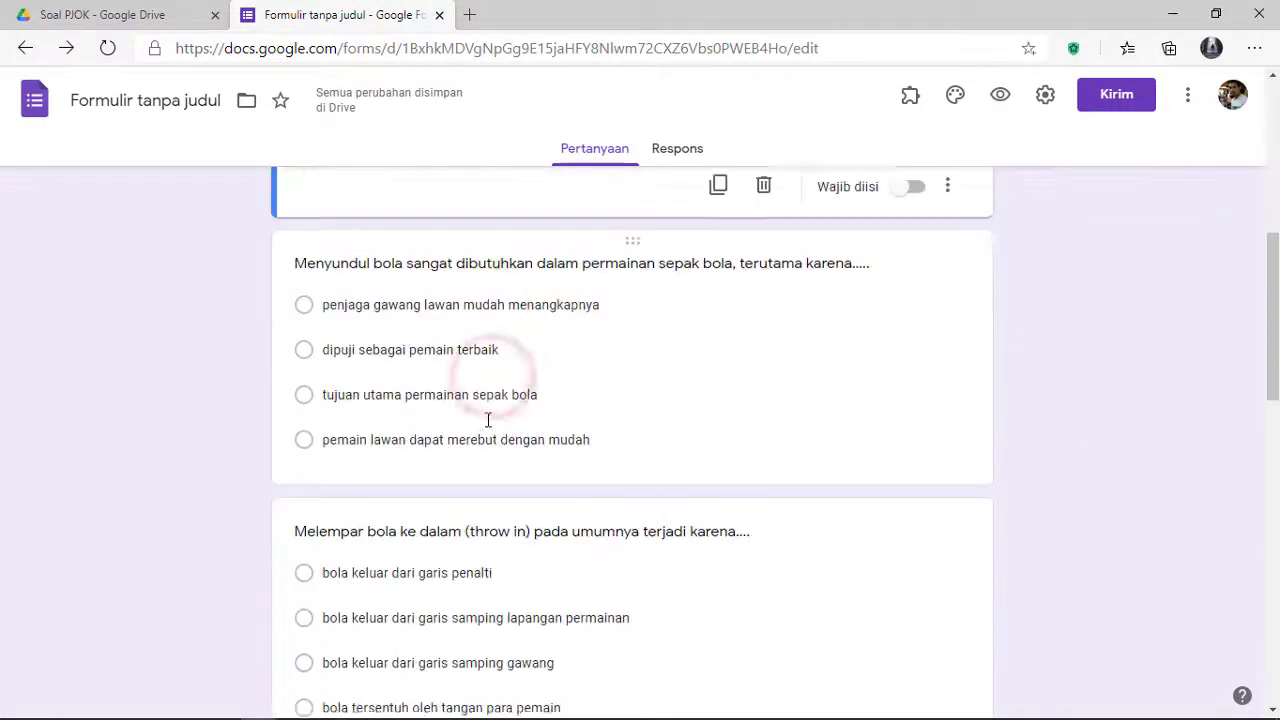
scroll(490, 460, "up", 6)
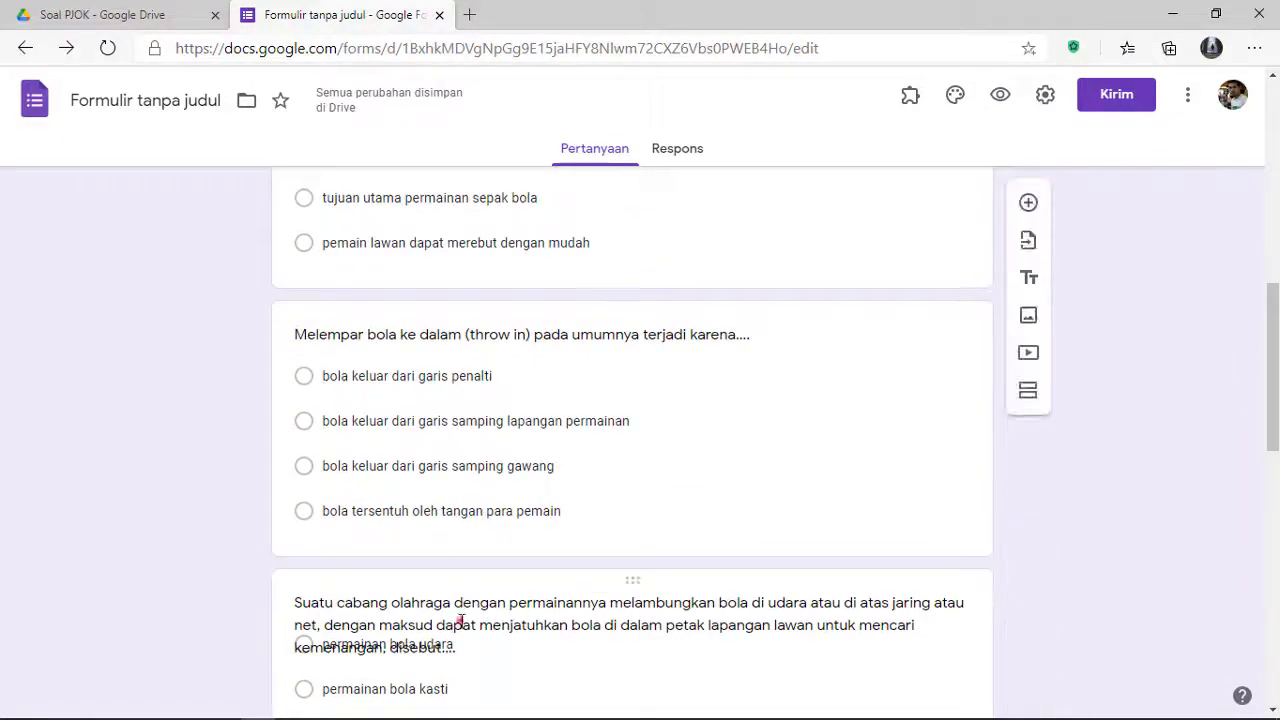
left_click(457, 614)
scroll(580, 450, "down", 8)
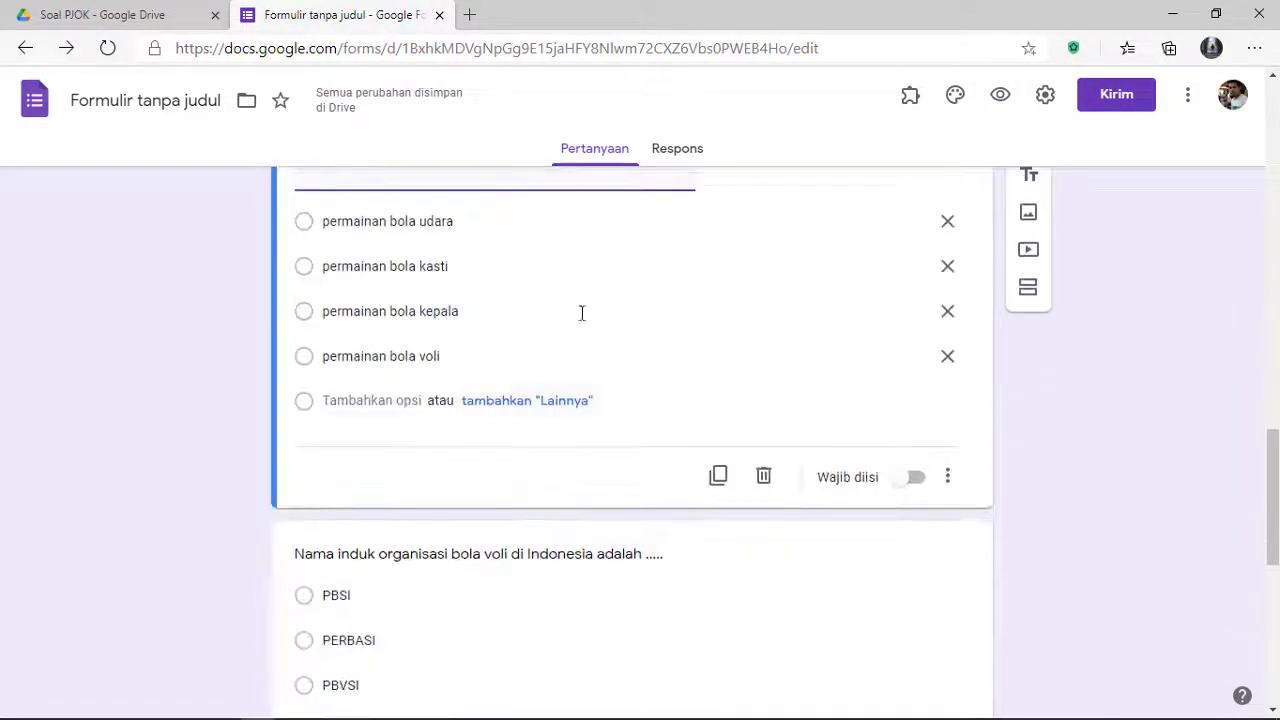
scroll(580, 450, "up", 12)
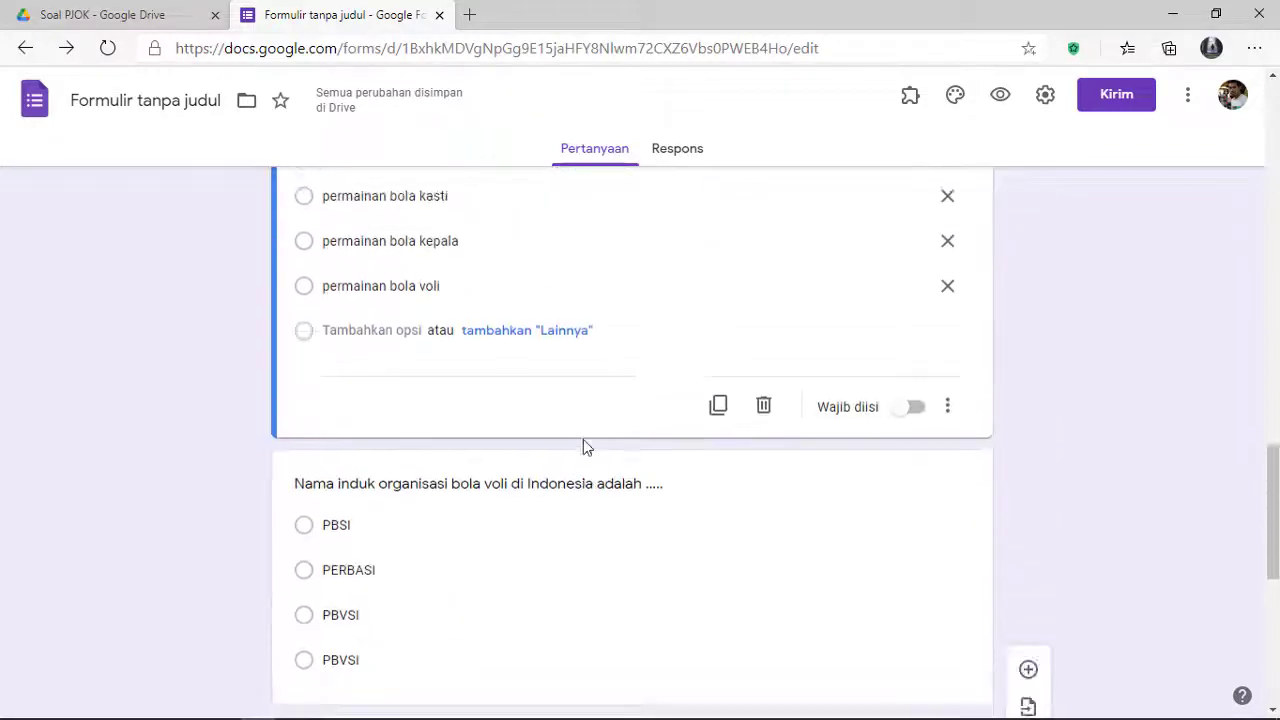
left_click(523, 464)
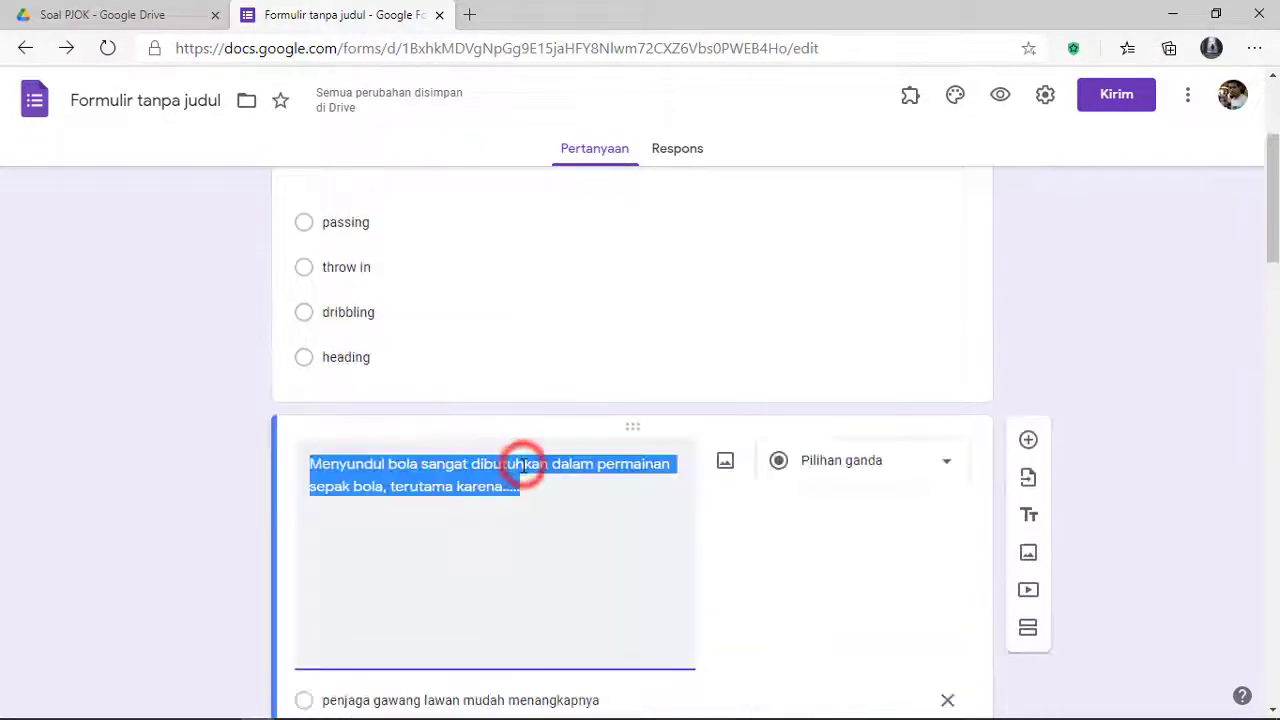
scroll(523, 460, "up", 3)
left_click(523, 460)
scroll(521, 400, "down", 3)
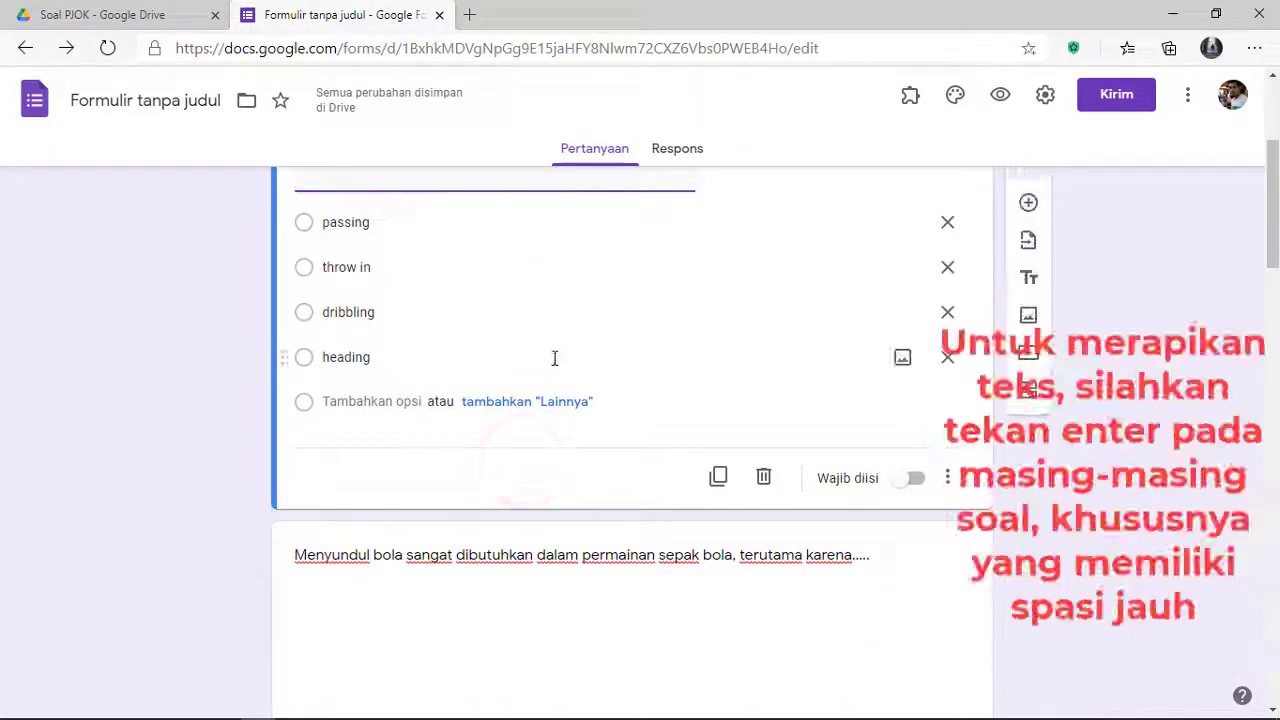
scroll(554, 357, "up", 3)
triple_click(588, 373)
scroll(508, 531, "down", 15)
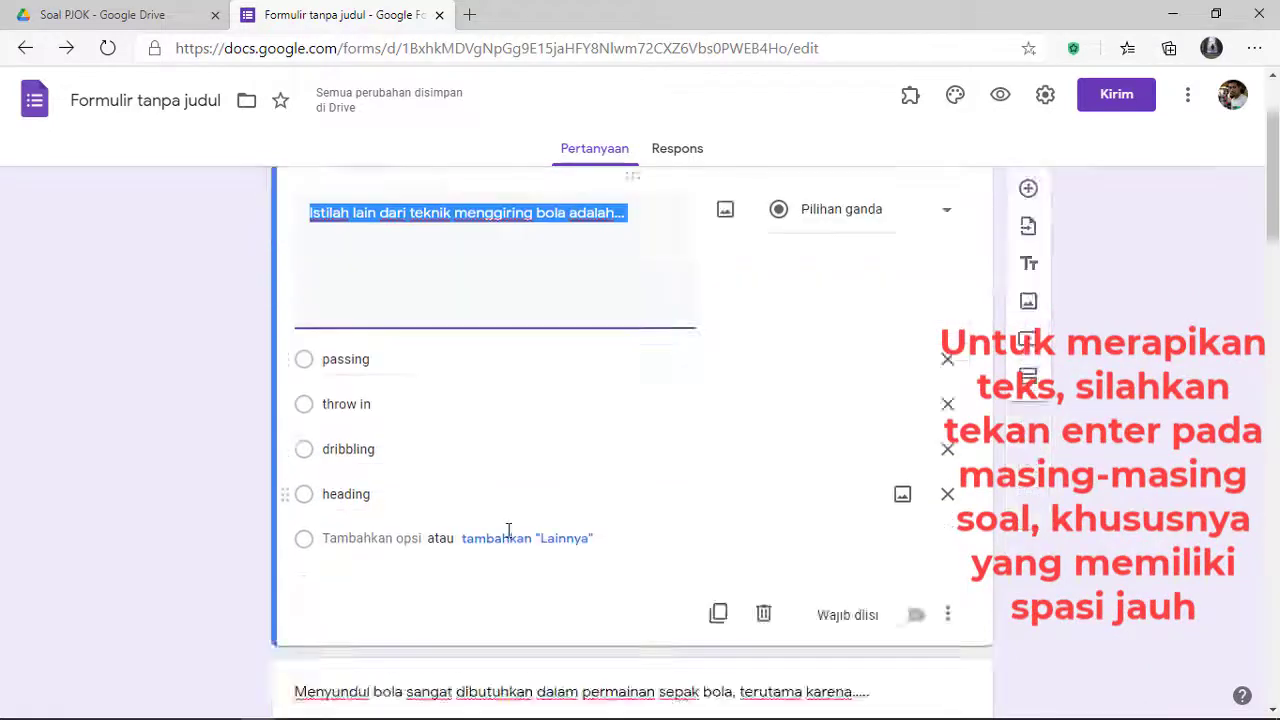
scroll(500, 529, "down", 9)
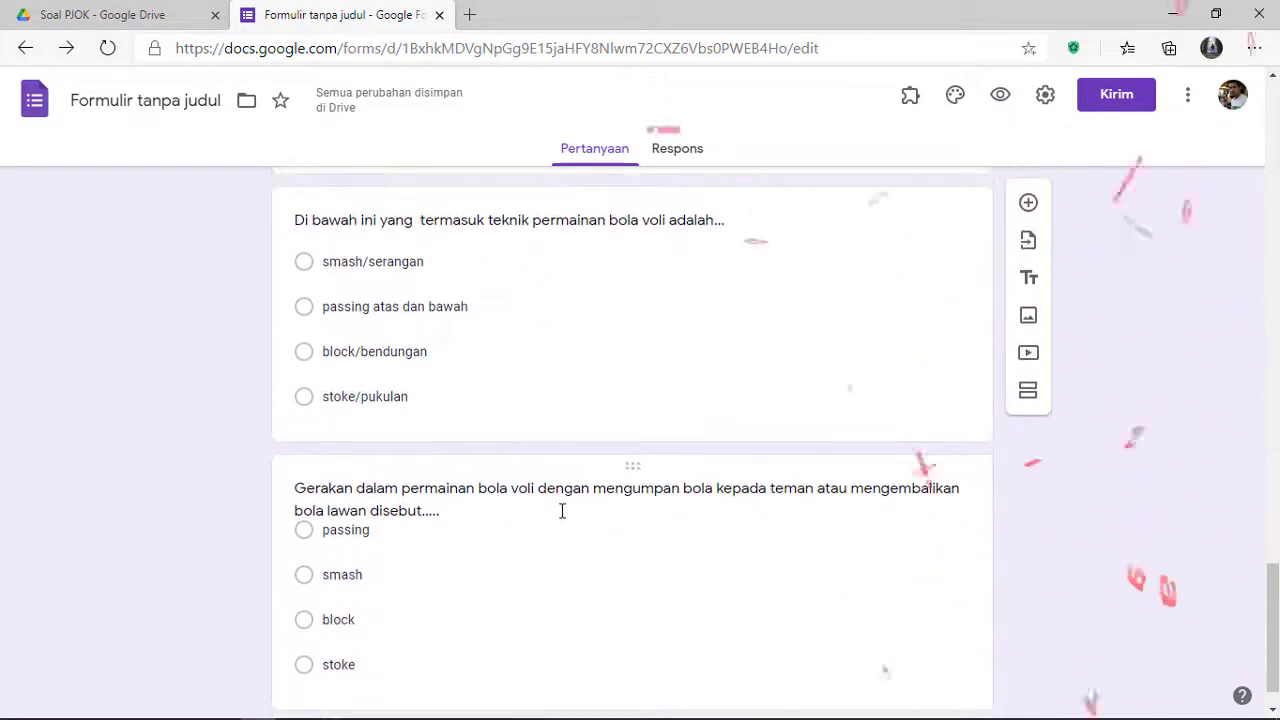
scroll(560, 511, "down", 1)
Turn the form into a quiz with the "Jadikan ini sebagai kuis" option in its settings.
left_click(1046, 95)
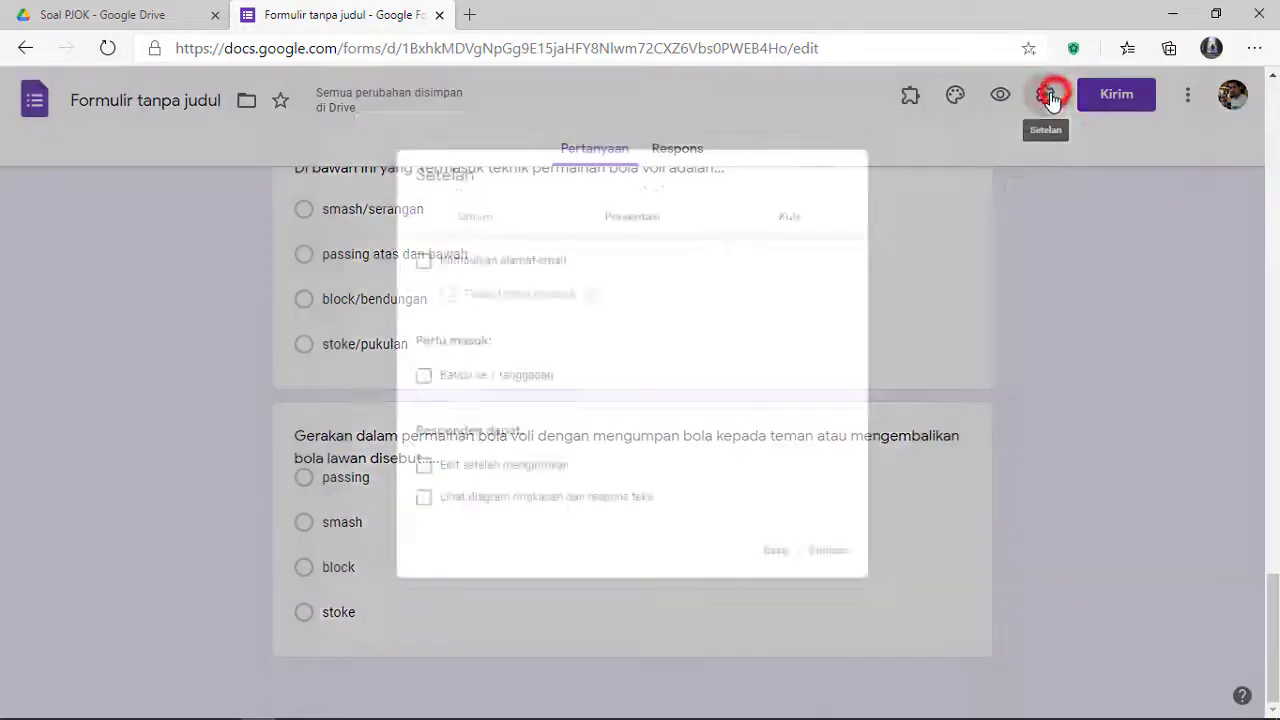
left_click(636, 196)
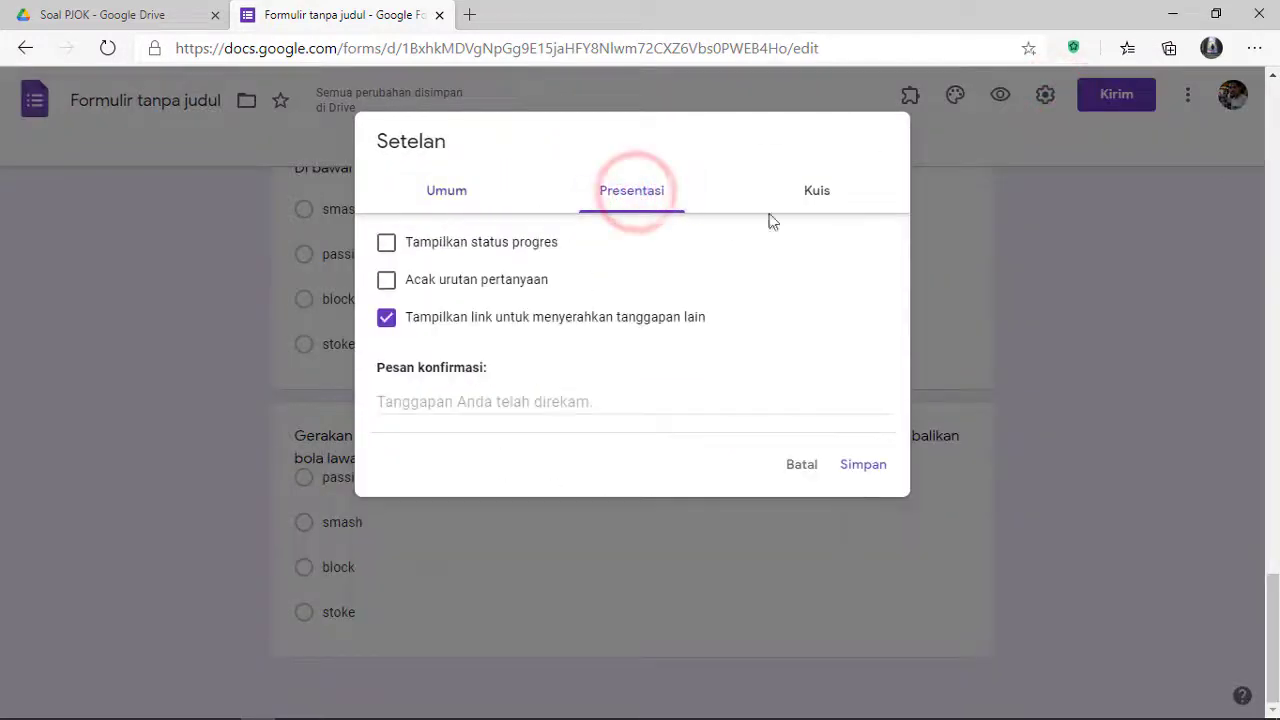
left_click(807, 196)
left_click(395, 241)
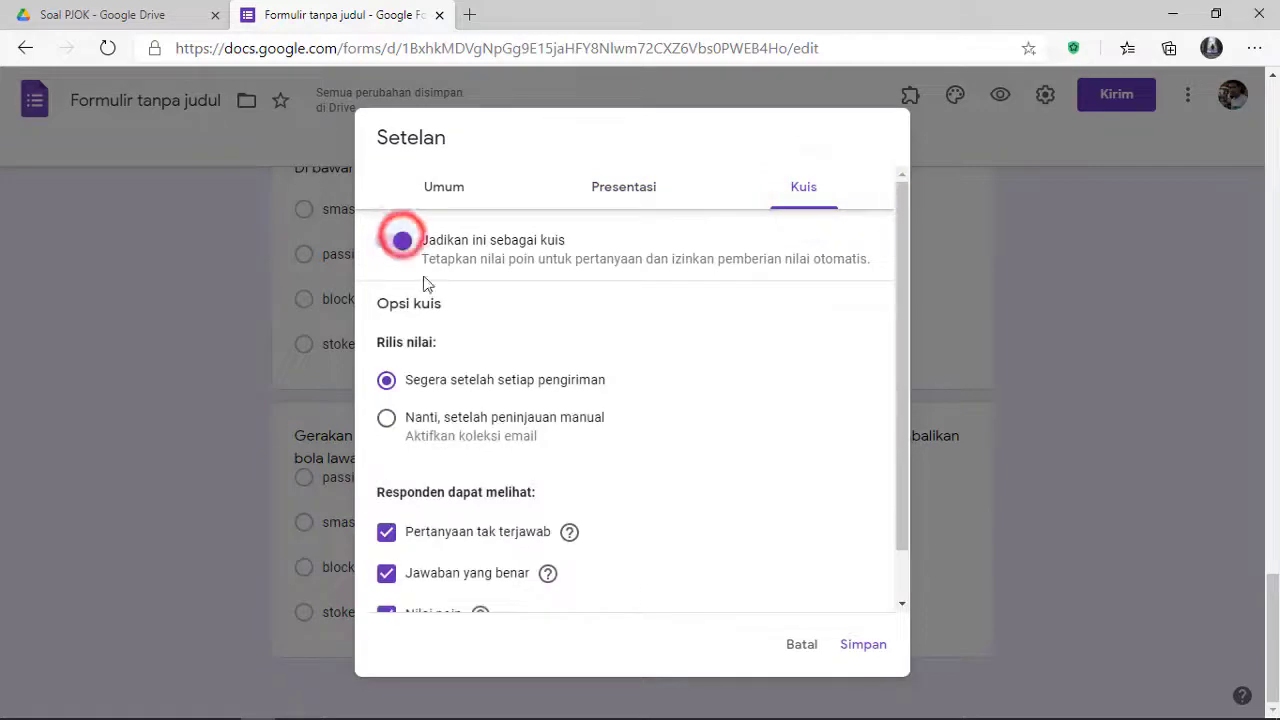
scroll(436, 501, "down", 1)
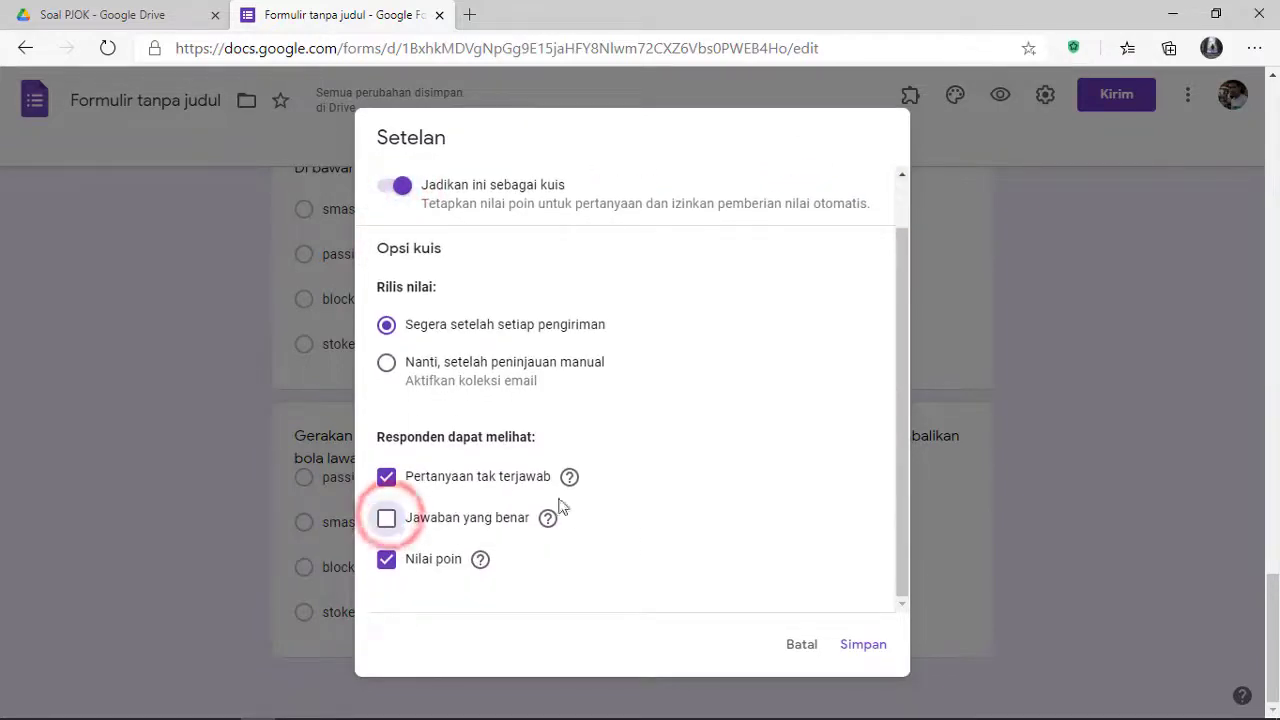
left_click(387, 559)
left_click(388, 478)
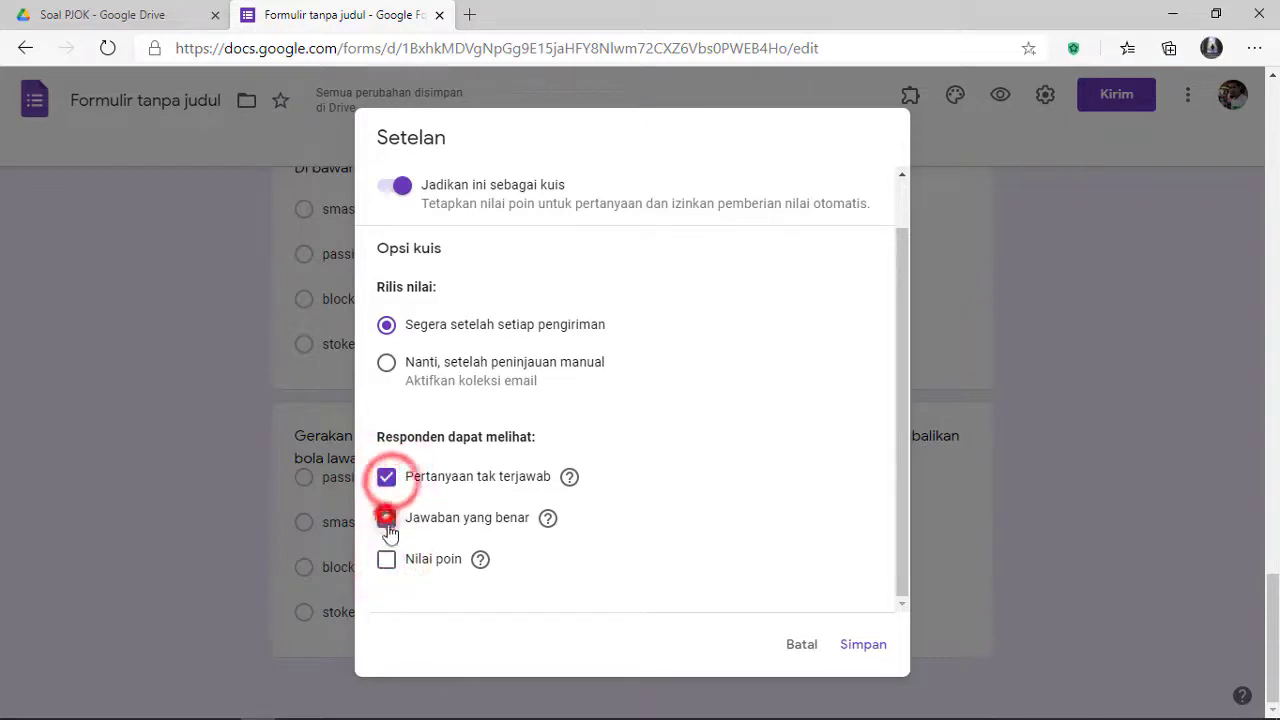
left_click(387, 518)
left_click(392, 556)
scroll(535, 395, "up", 2)
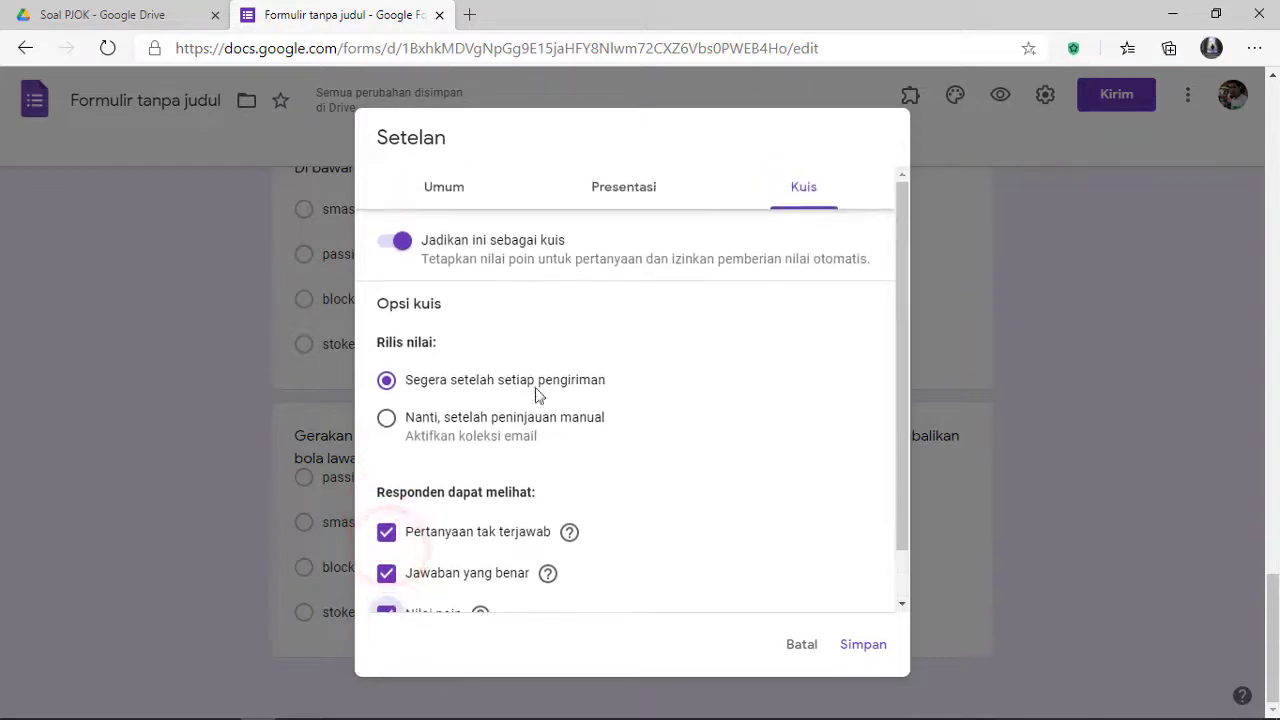
Limit the form to one response per respondent, enable collecting email addresses, and save the settings.
left_click(446, 187)
left_click(386, 378)
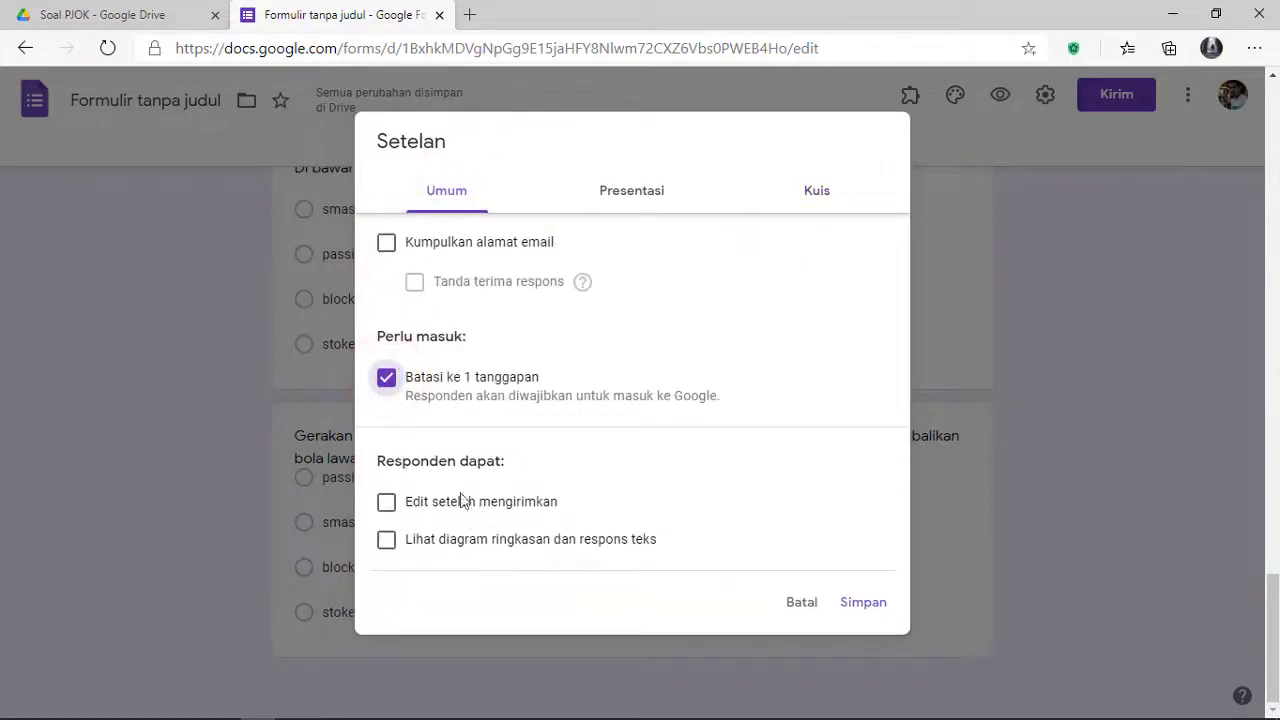
left_click(624, 195)
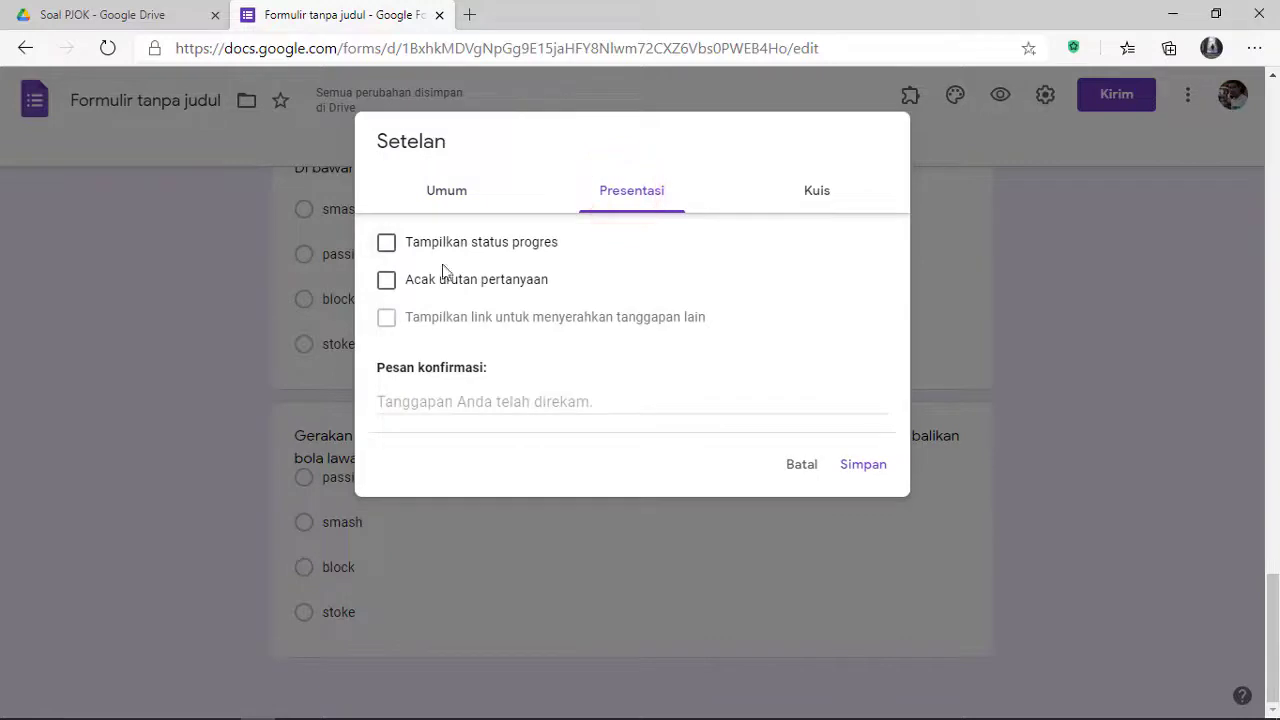
left_click(449, 193)
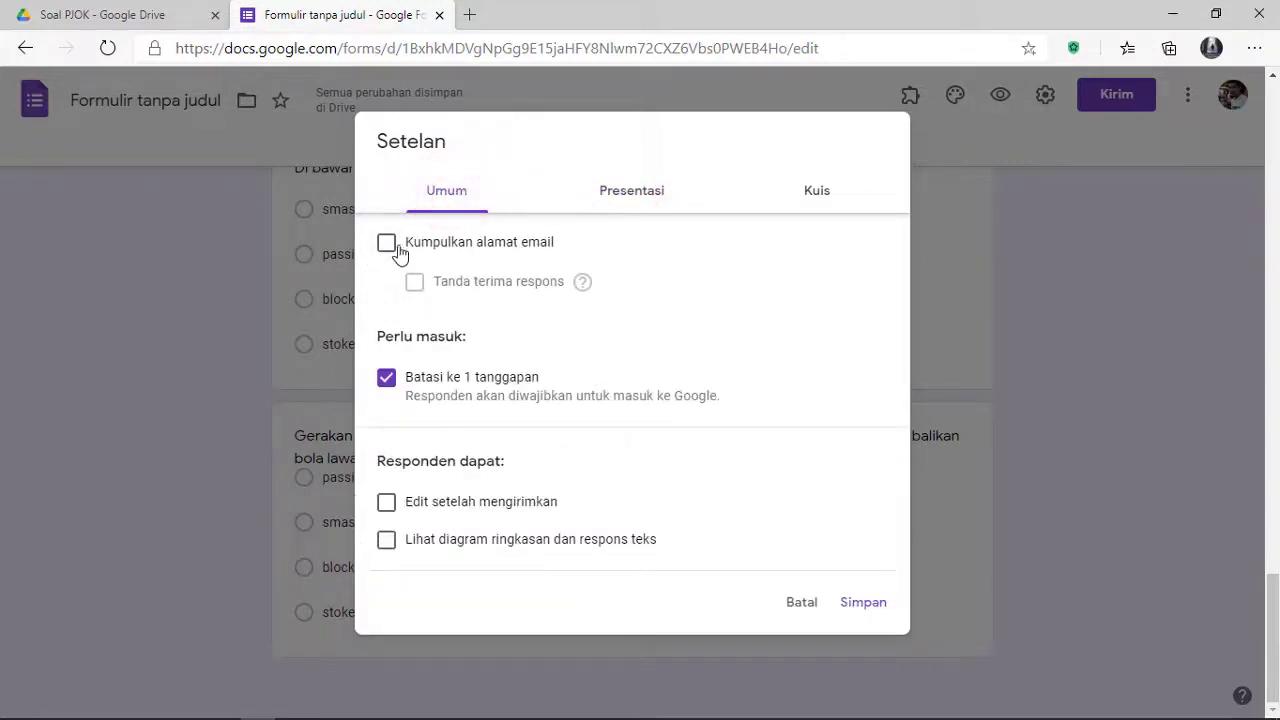
left_click(814, 190)
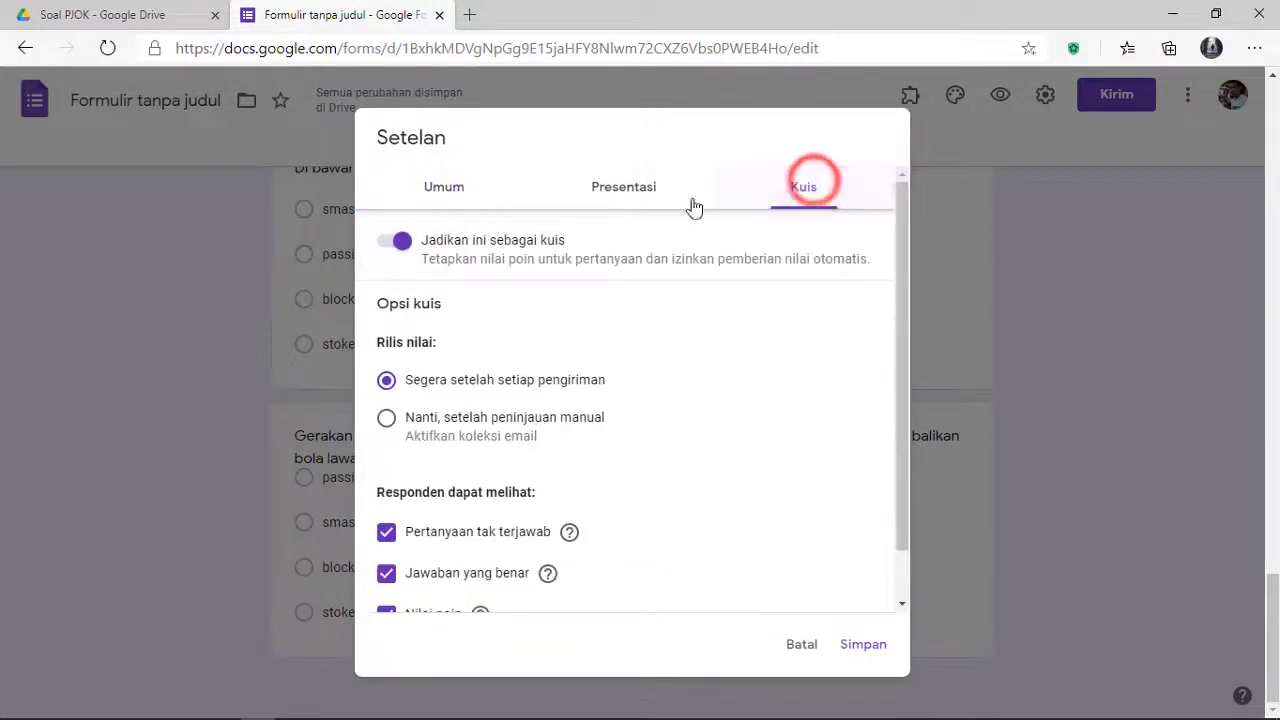
left_click(848, 645)
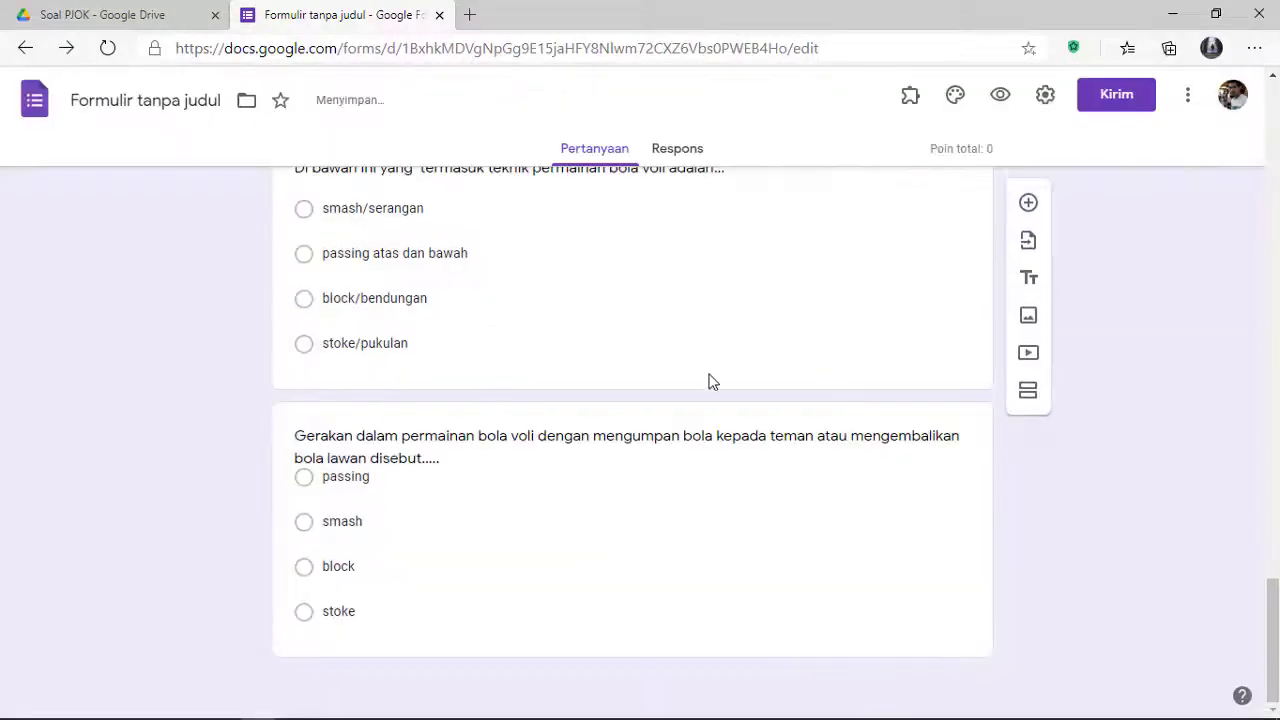
Examine the form header and the first question with its answer options and answer-key entry.
scroll(709, 380, "up", 9)
scroll(560, 410, "up", 12)
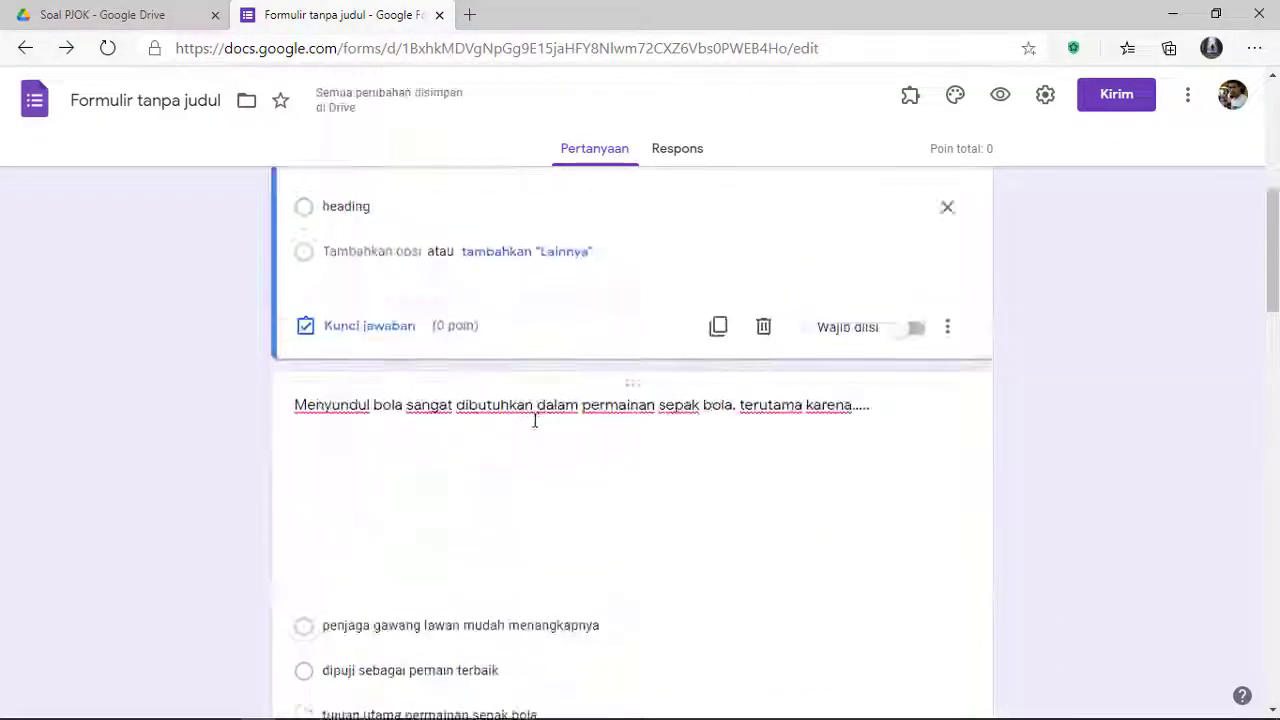
left_click(481, 538)
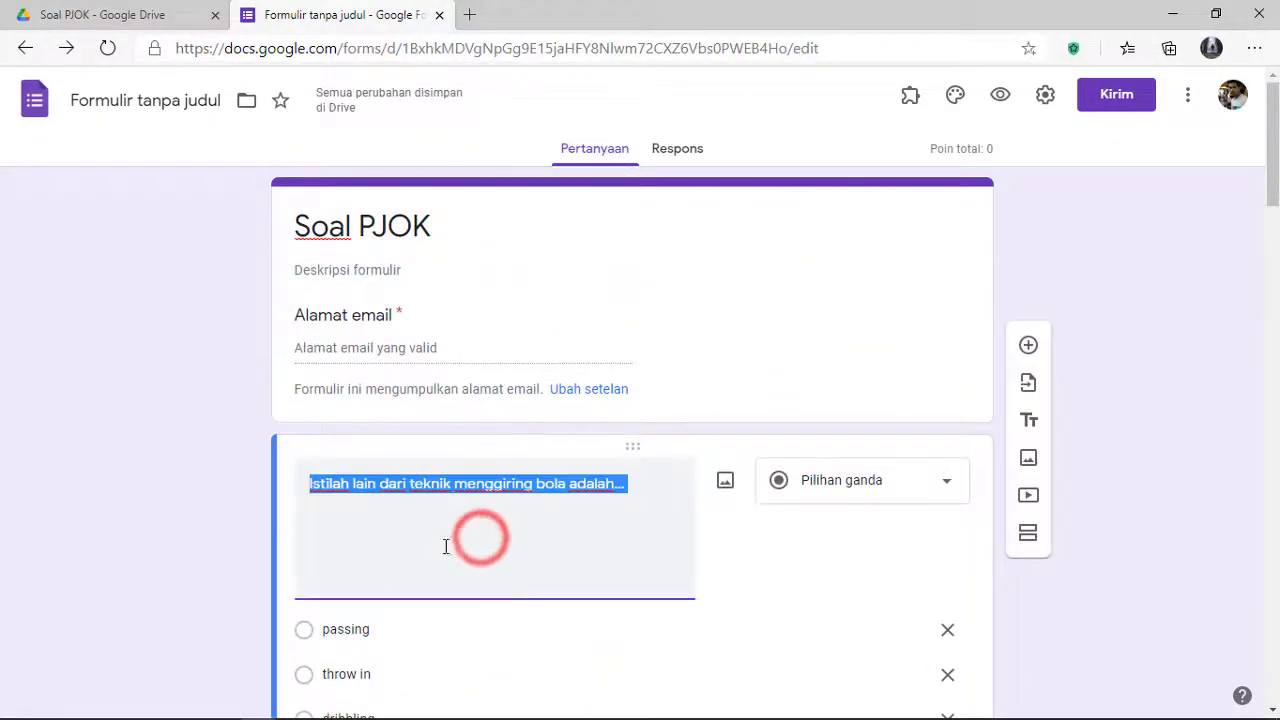
left_click(378, 565)
left_click(637, 488)
left_click(623, 626)
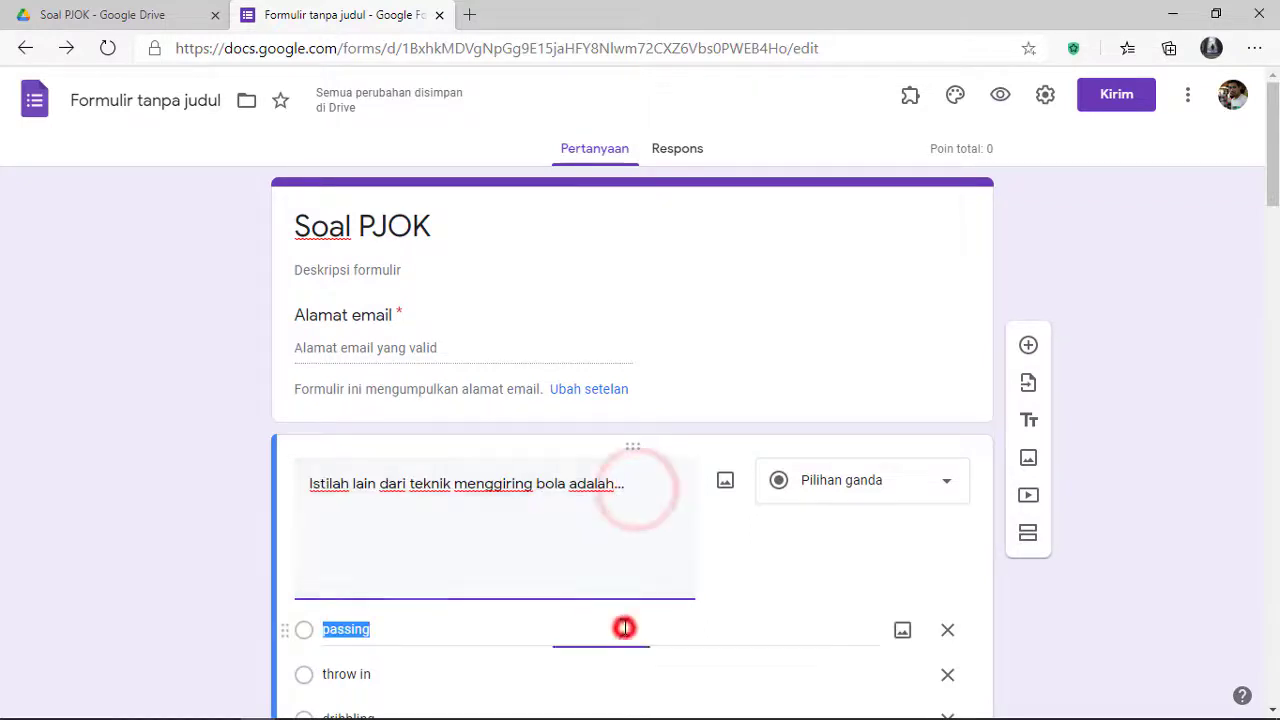
left_click(790, 577)
scroll(790, 577, "down", 4)
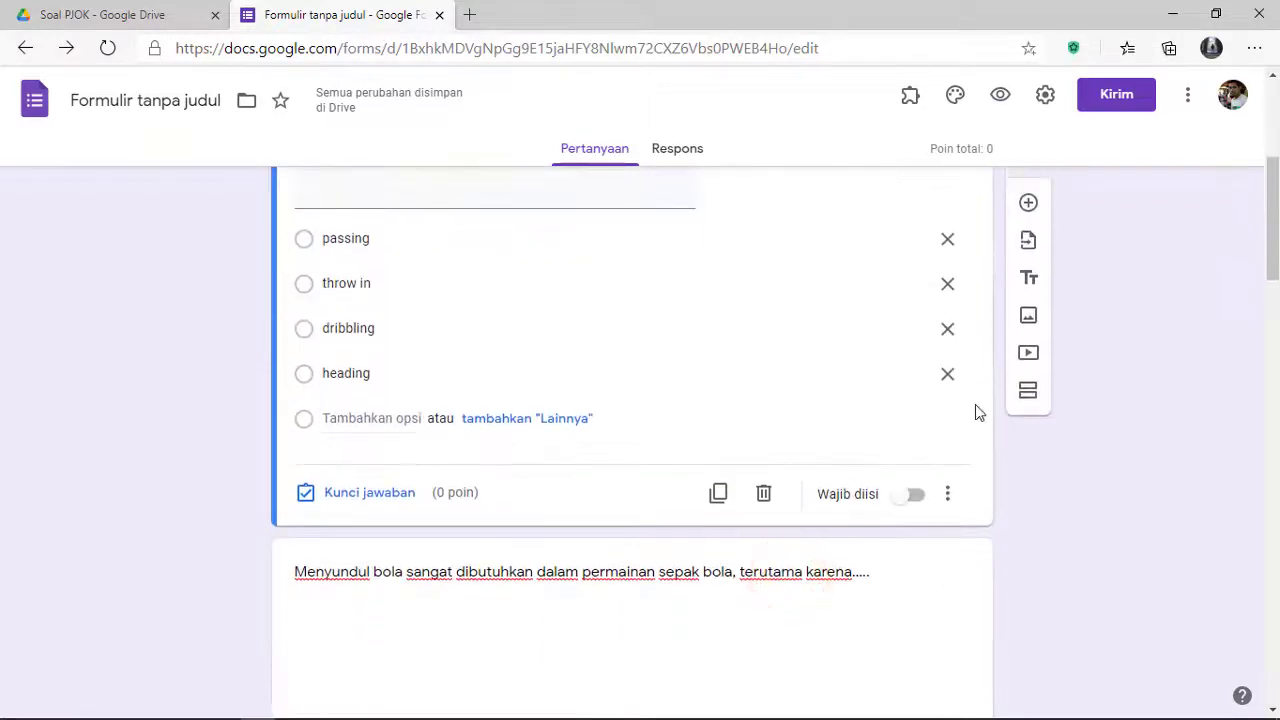
scroll(974, 411, "up", 4)
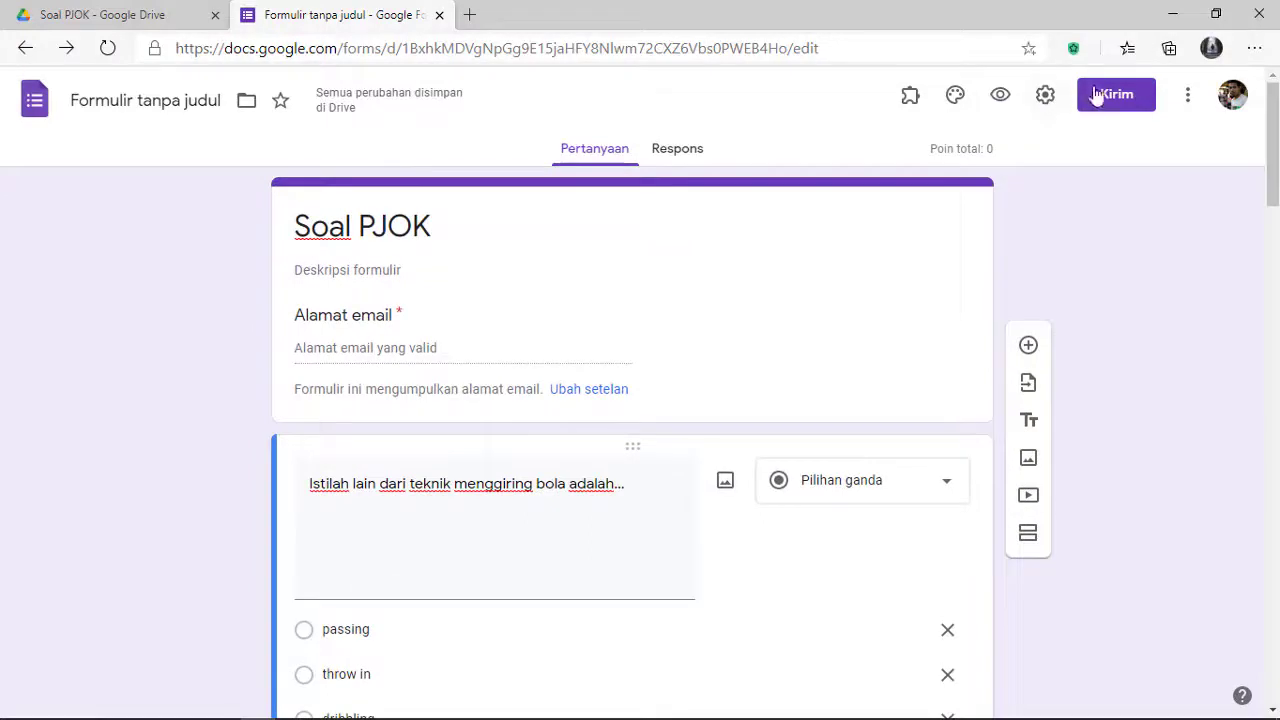
Open the form's sending options, shorten its share link with "Perpendek URL", copy the link, and close the dialog.
left_click(1103, 104)
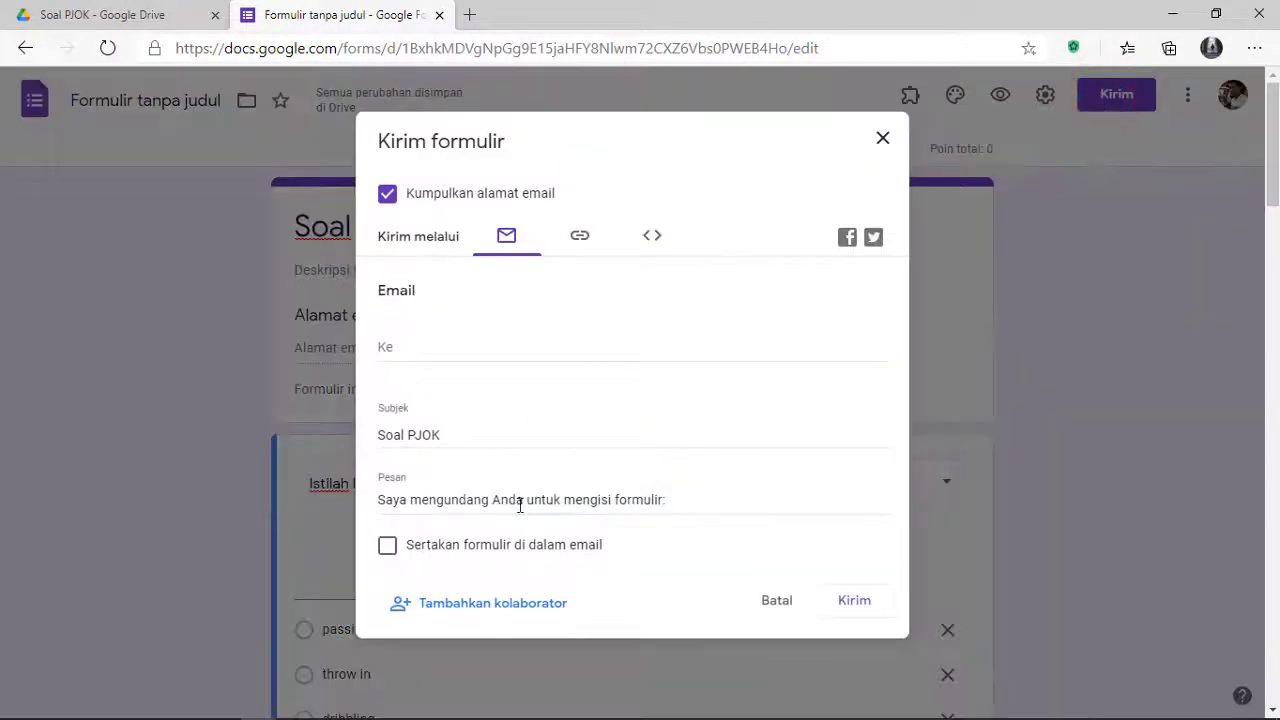
left_click(584, 240)
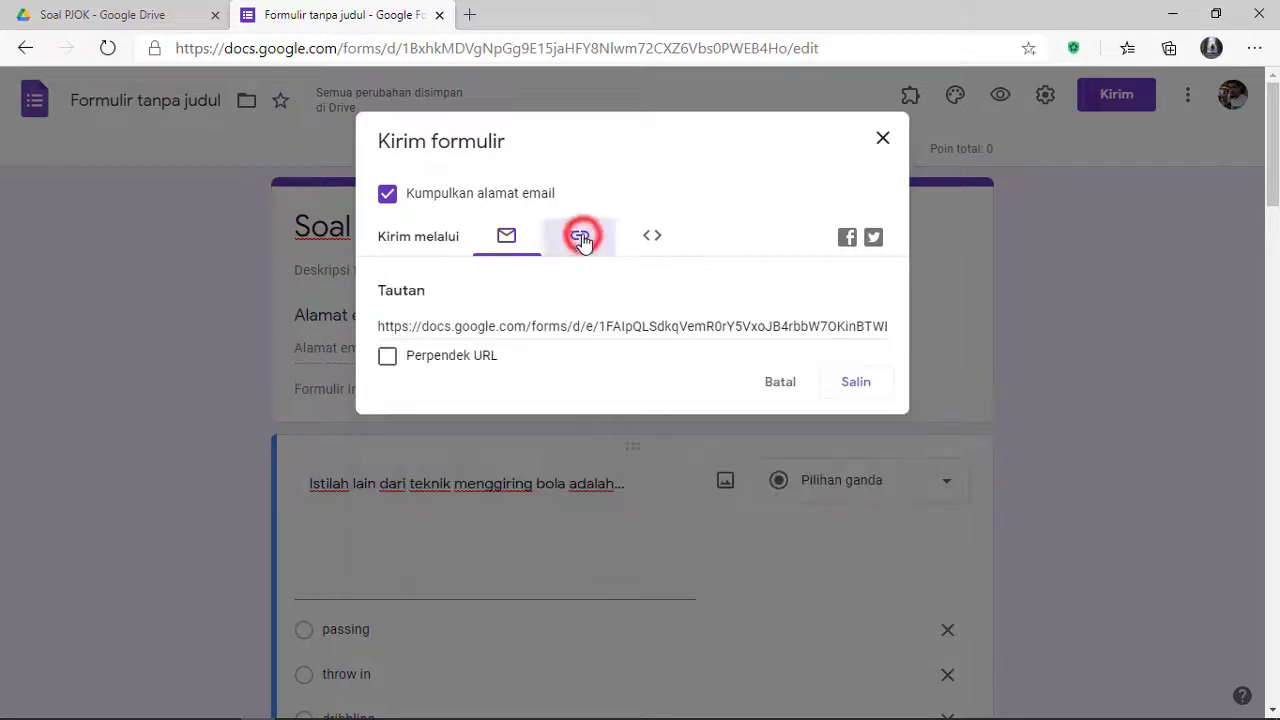
left_click(452, 355)
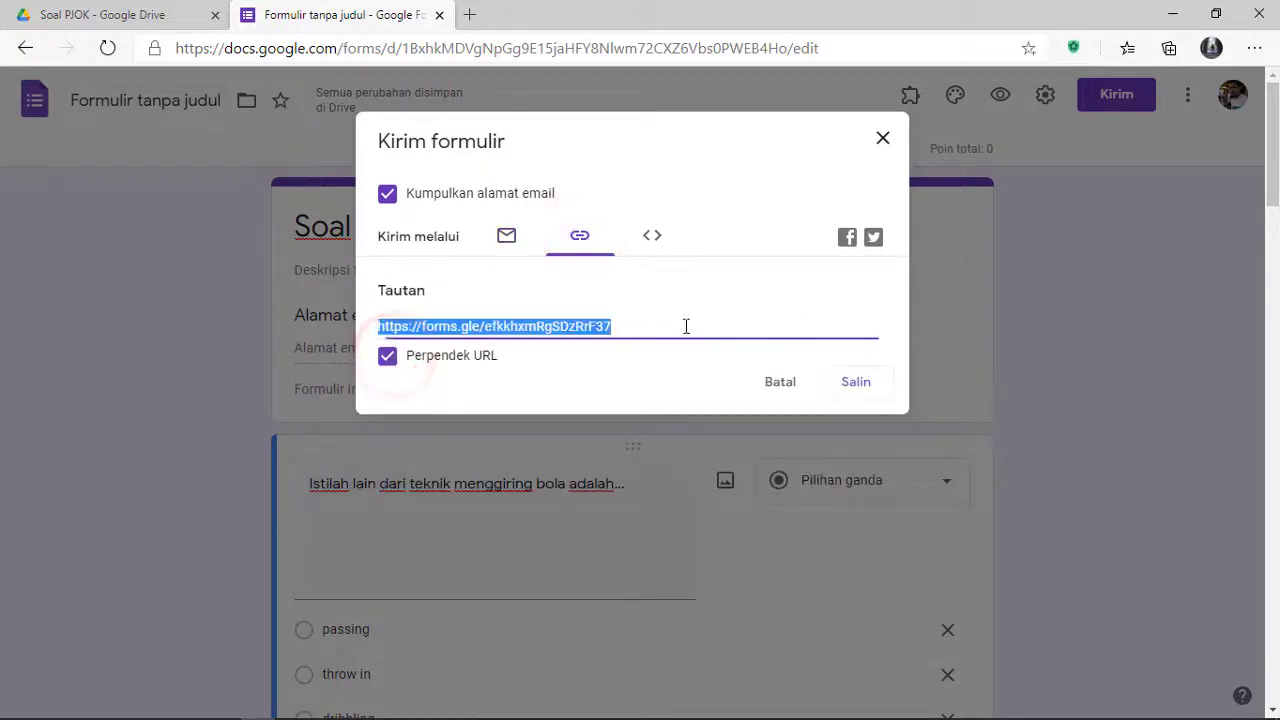
left_click(870, 386)
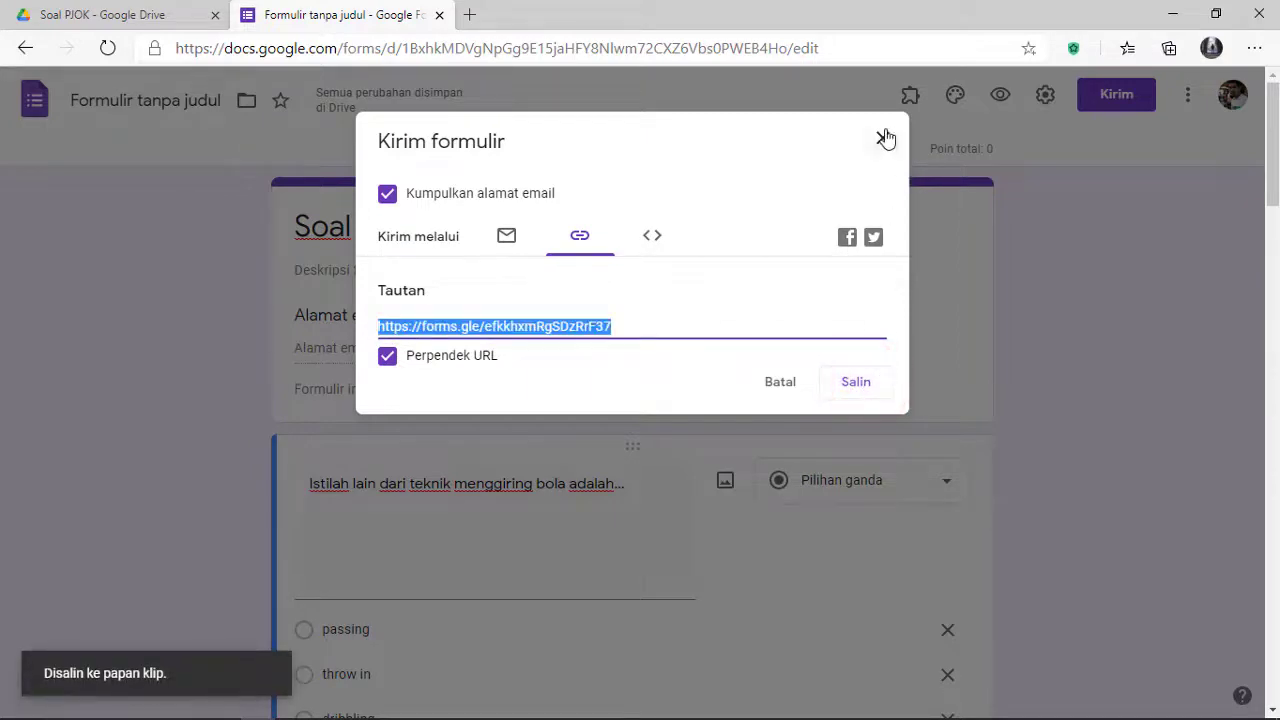
left_click(885, 138)
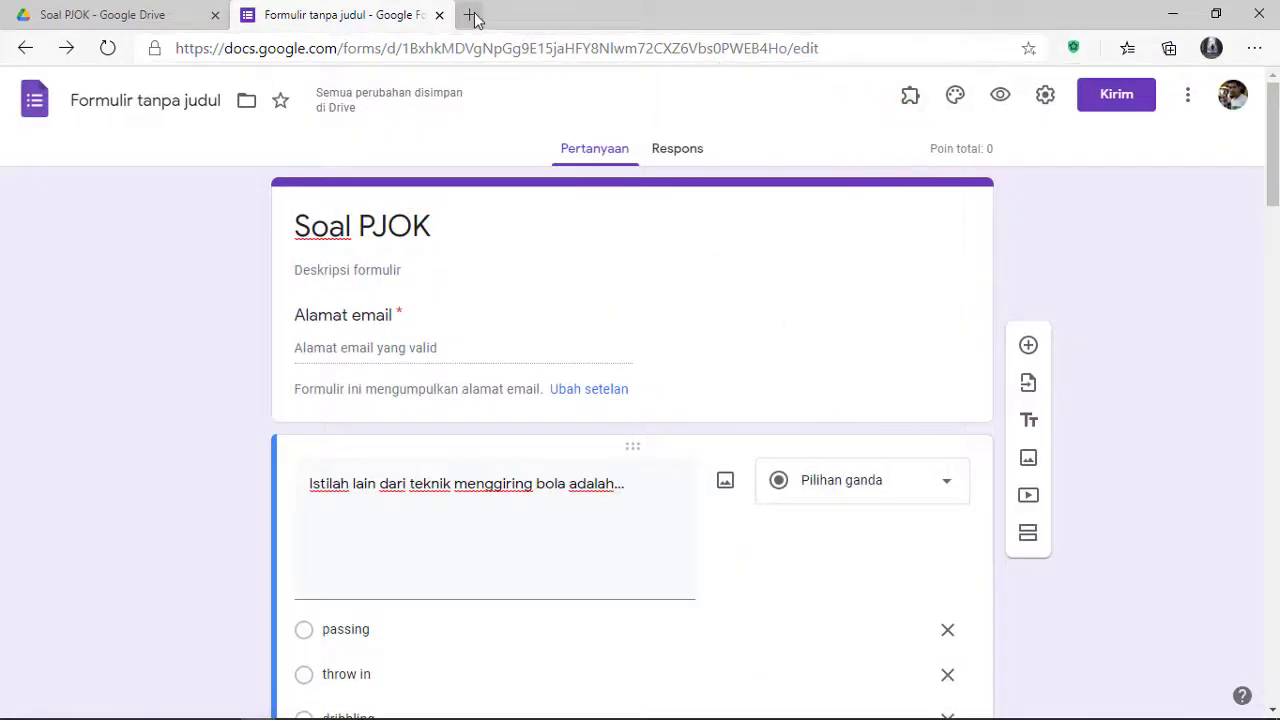
Open the copied short form link in a new browser tab to load the respondent view of Soal PJOK.
left_click(471, 15)
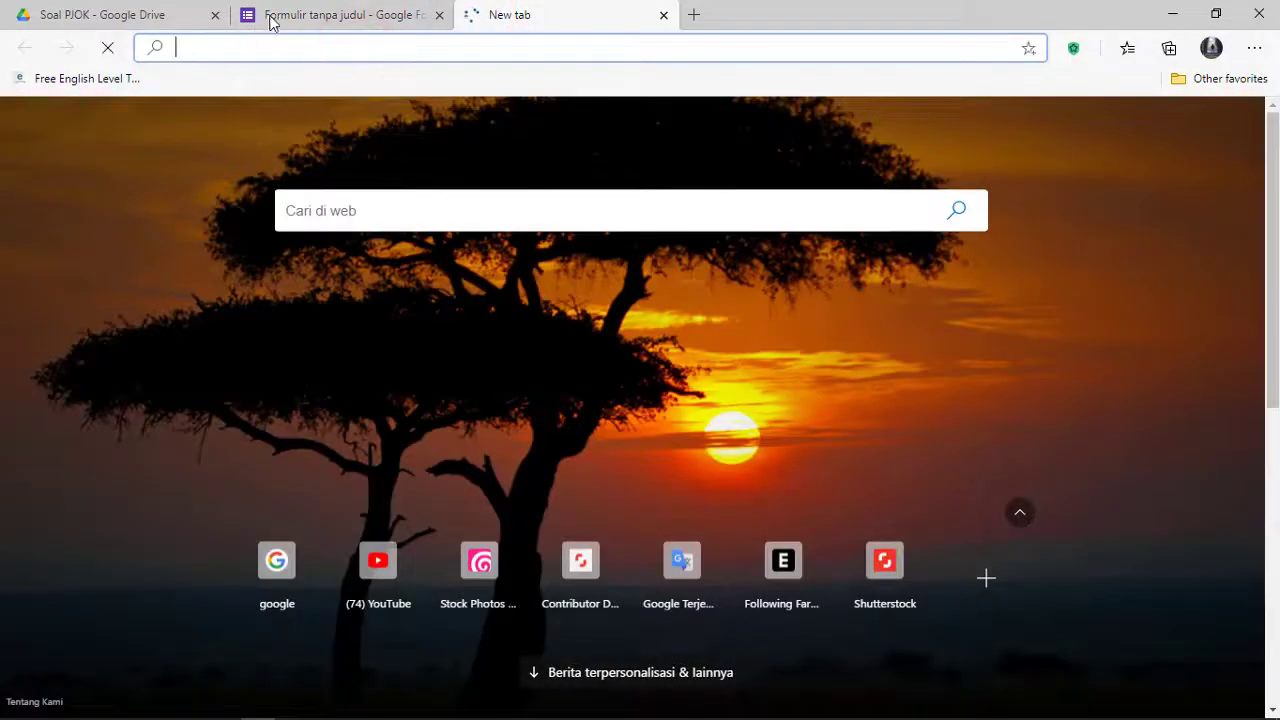
left_click(320, 206)
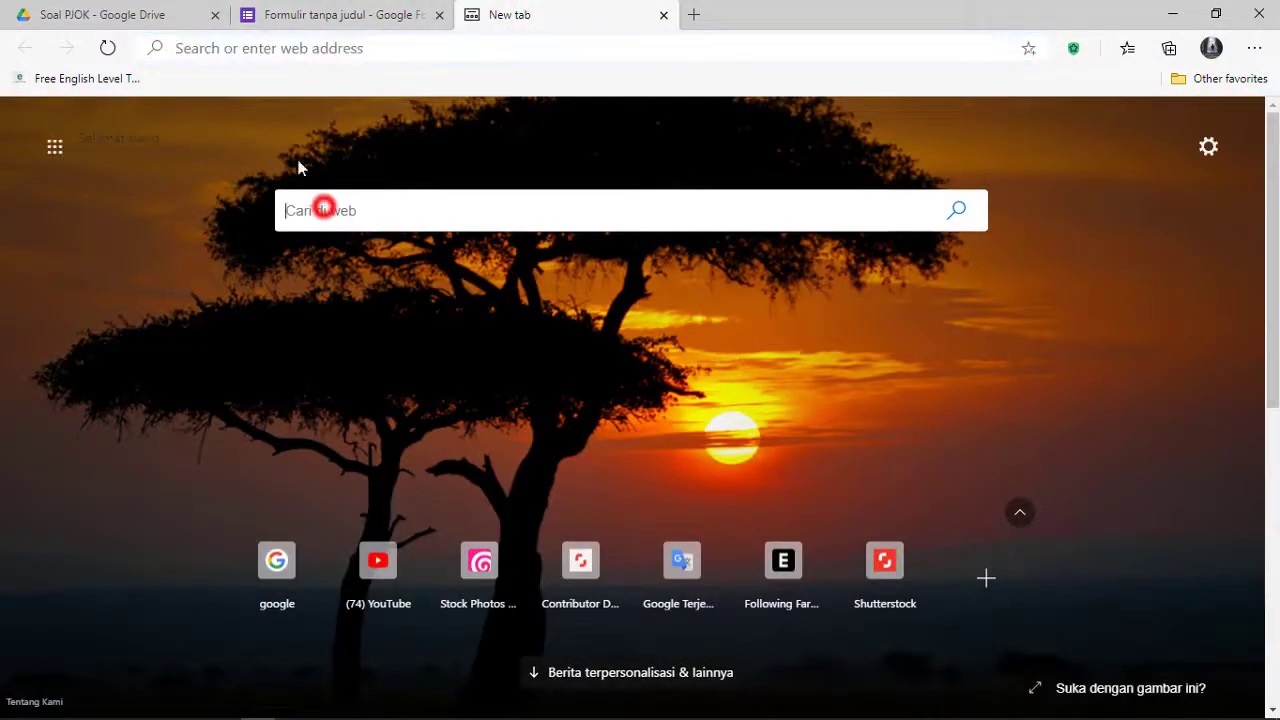
left_click(251, 44)
type("https://forms.gle/NLg3Fjymuys89bSZ9")
key("Return")
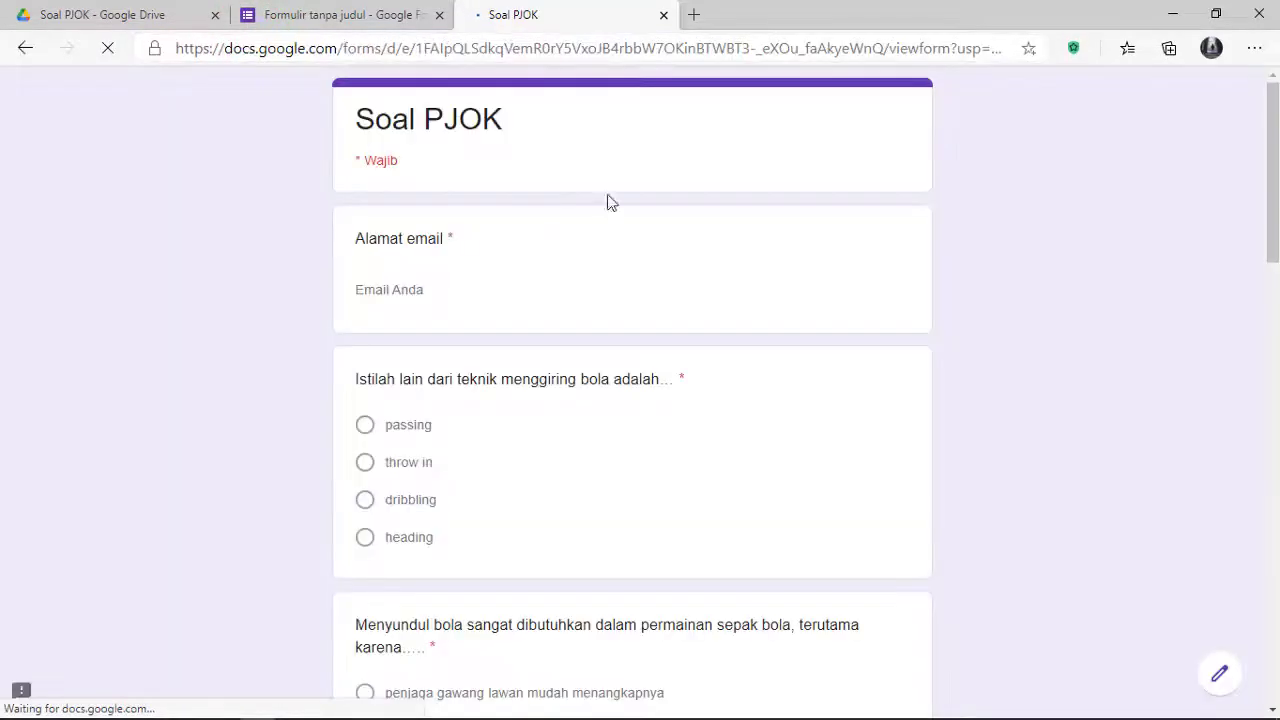
Examine the respondent view of the Soal PJOK form from the email field through the last question and the submit option.
scroll(546, 360, "down", 4)
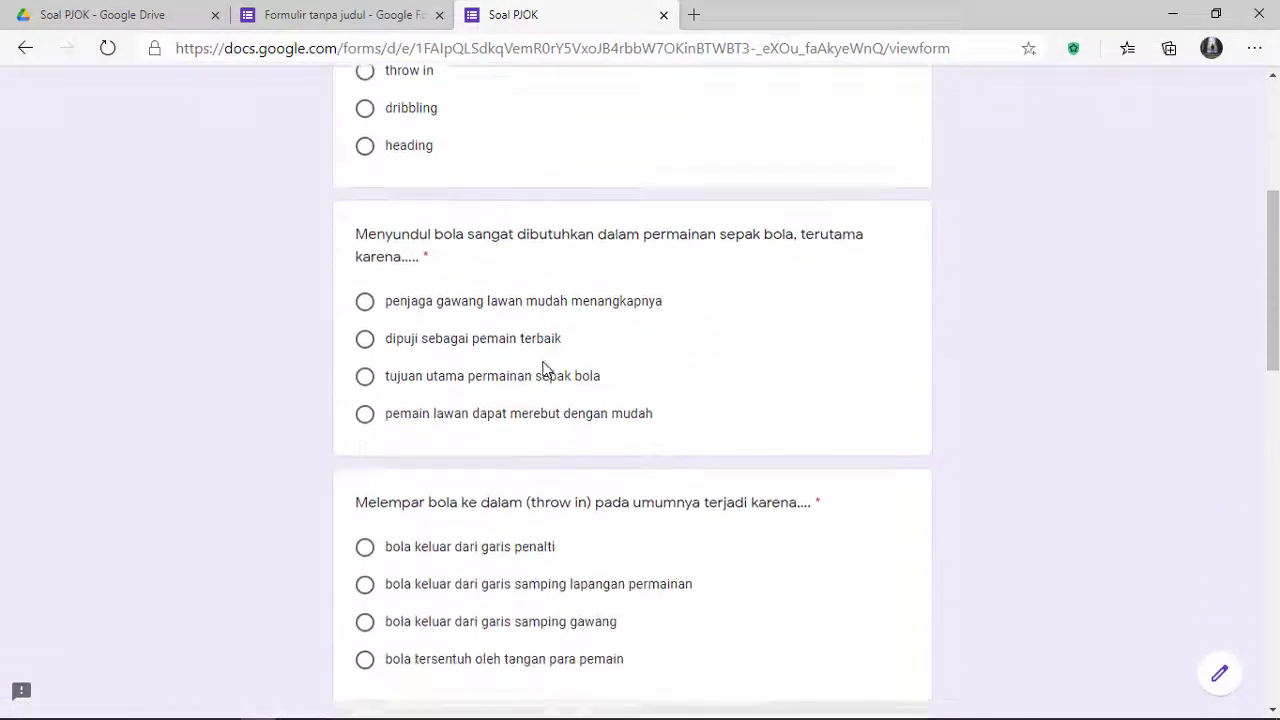
scroll(520, 330, "up", 4)
scroll(444, 238, "down", 7)
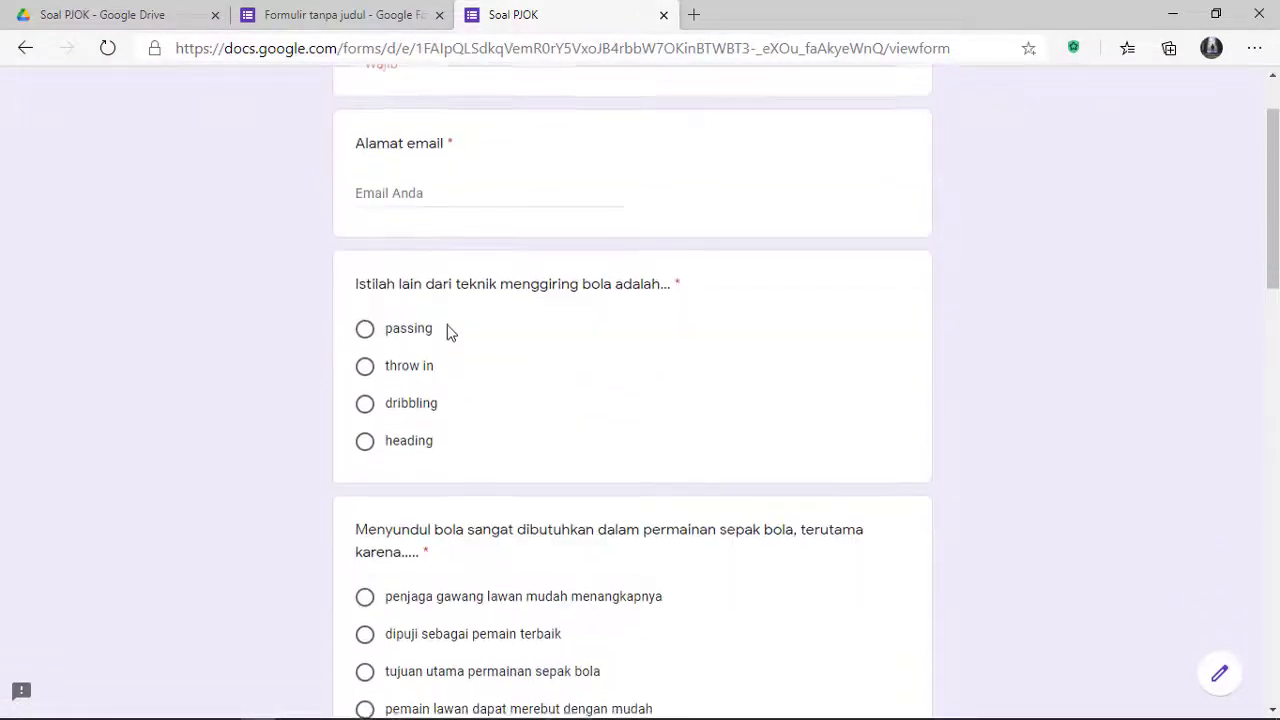
scroll(447, 388, "down", 9)
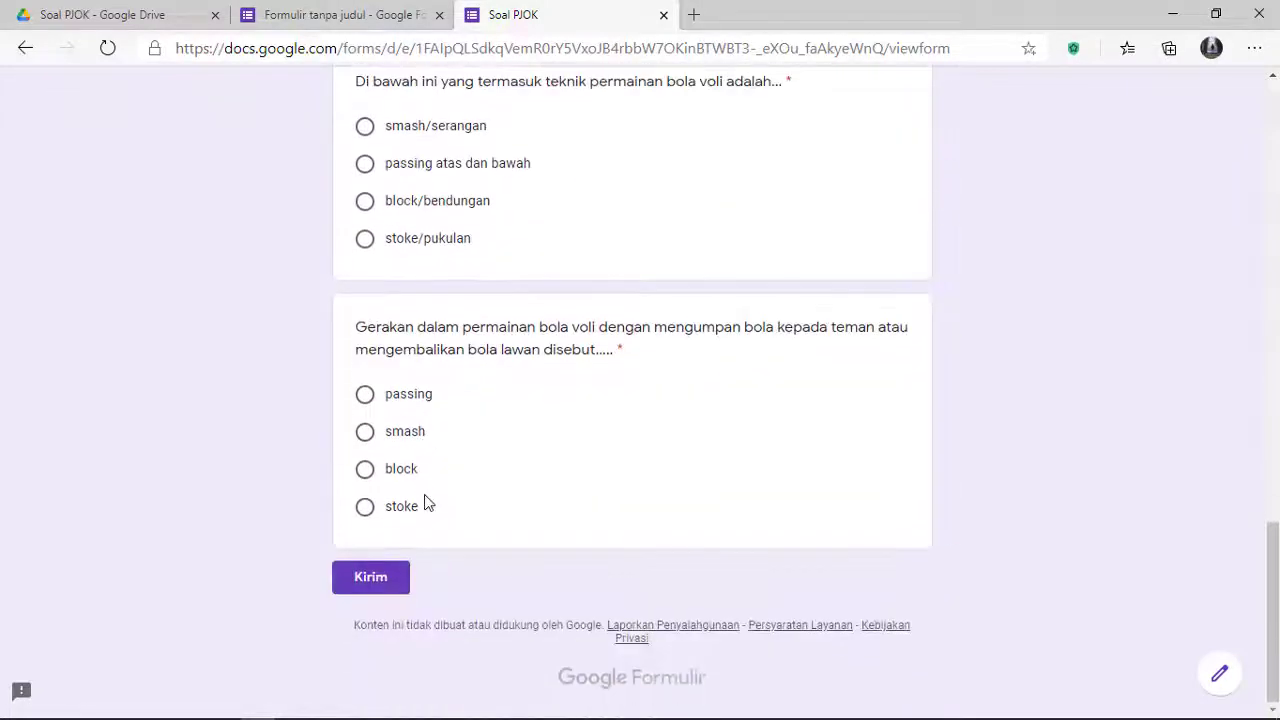
scroll(494, 370, "up", 15)
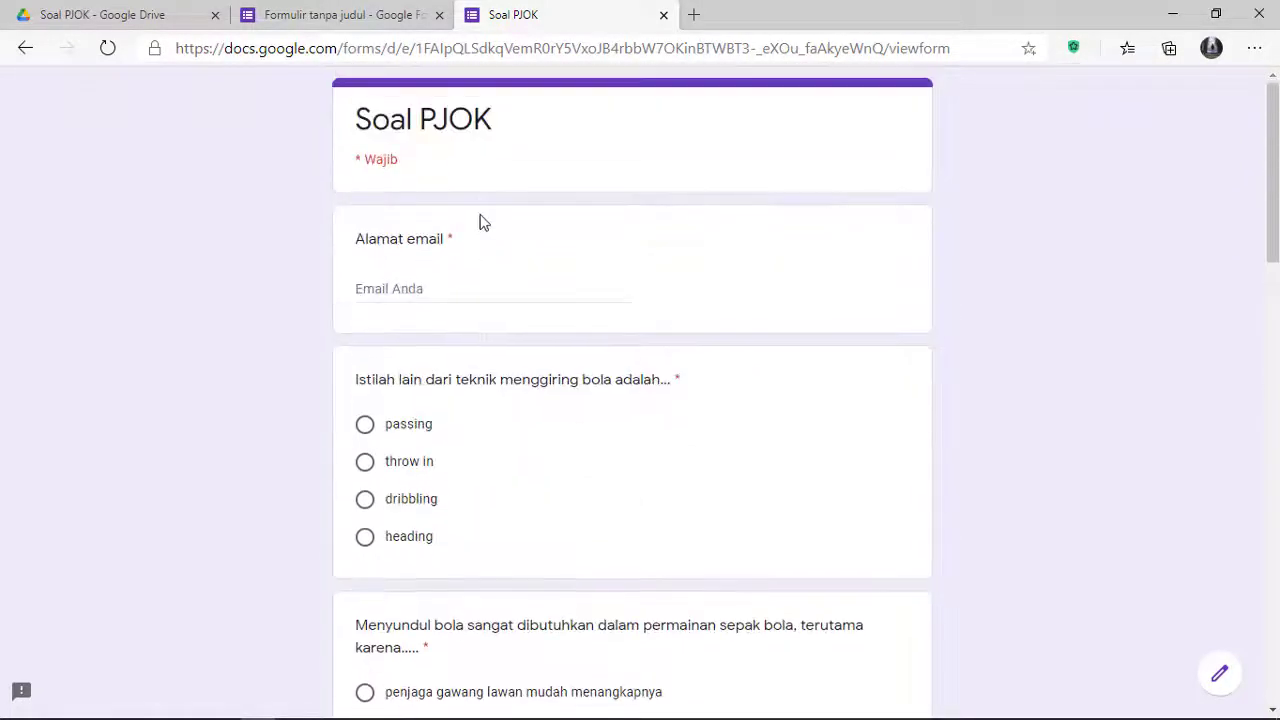
scroll(497, 257, "down", 16)
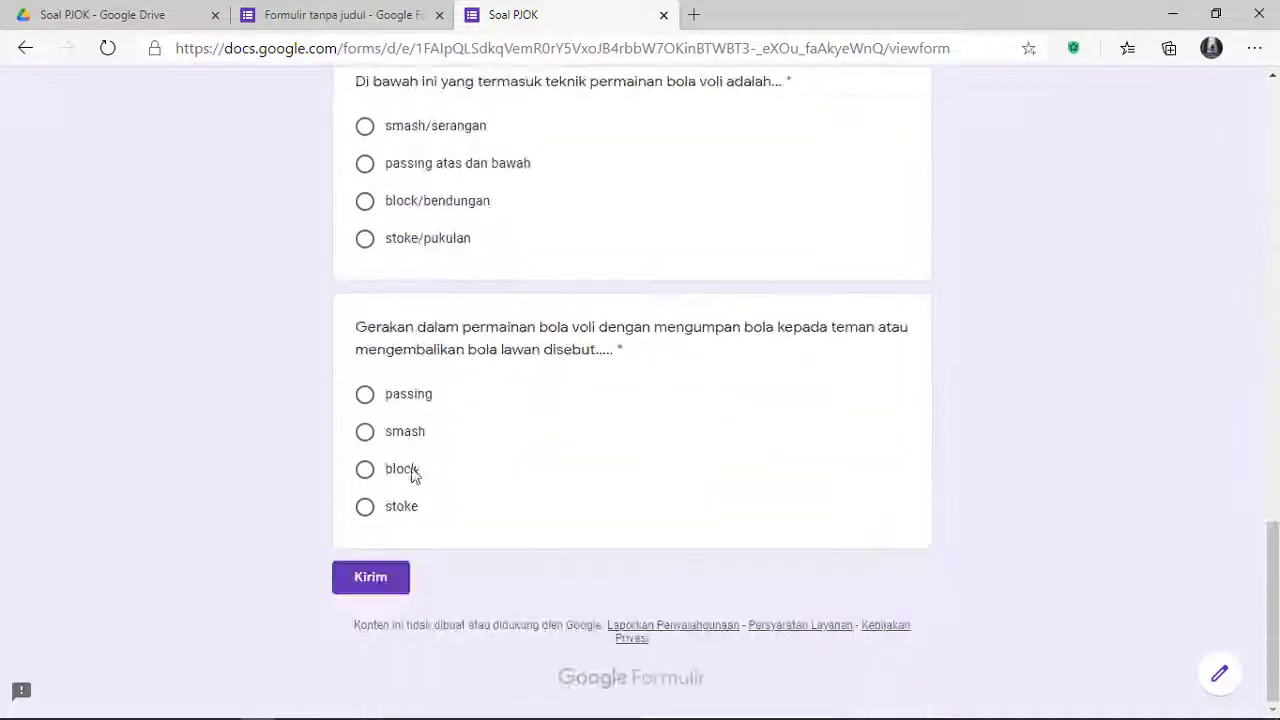
scroll(509, 246, "up", 5)
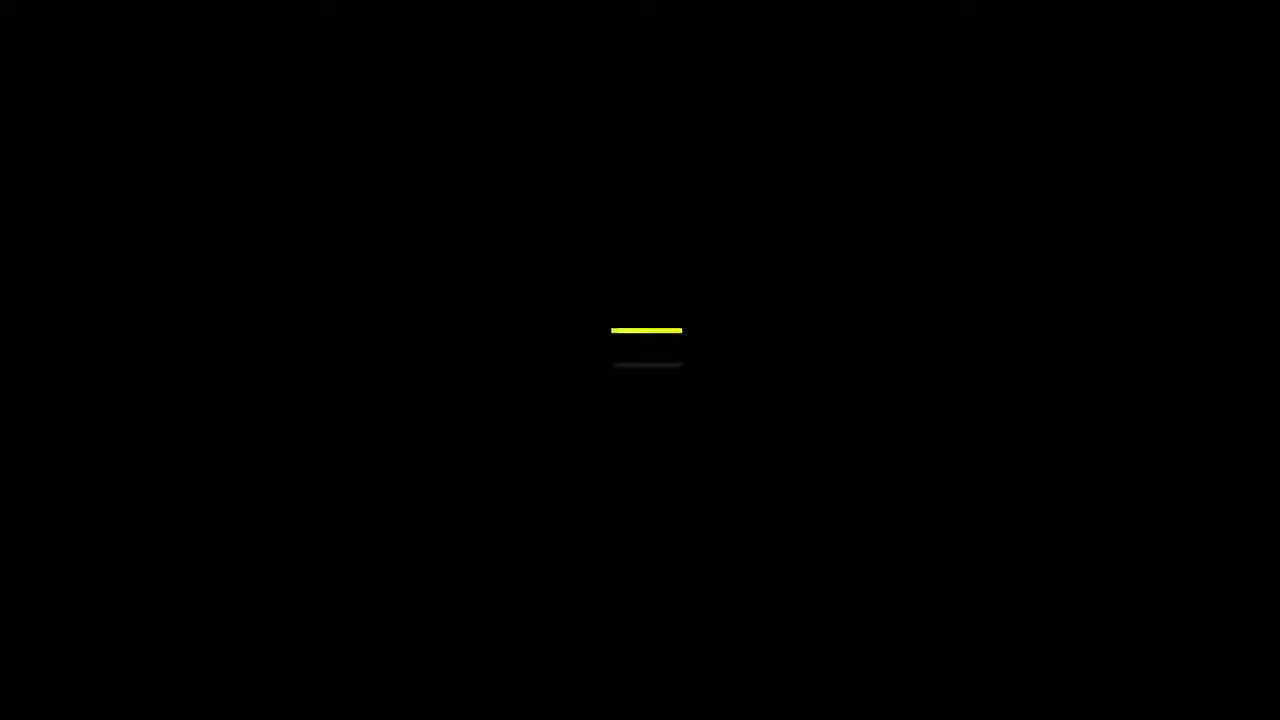